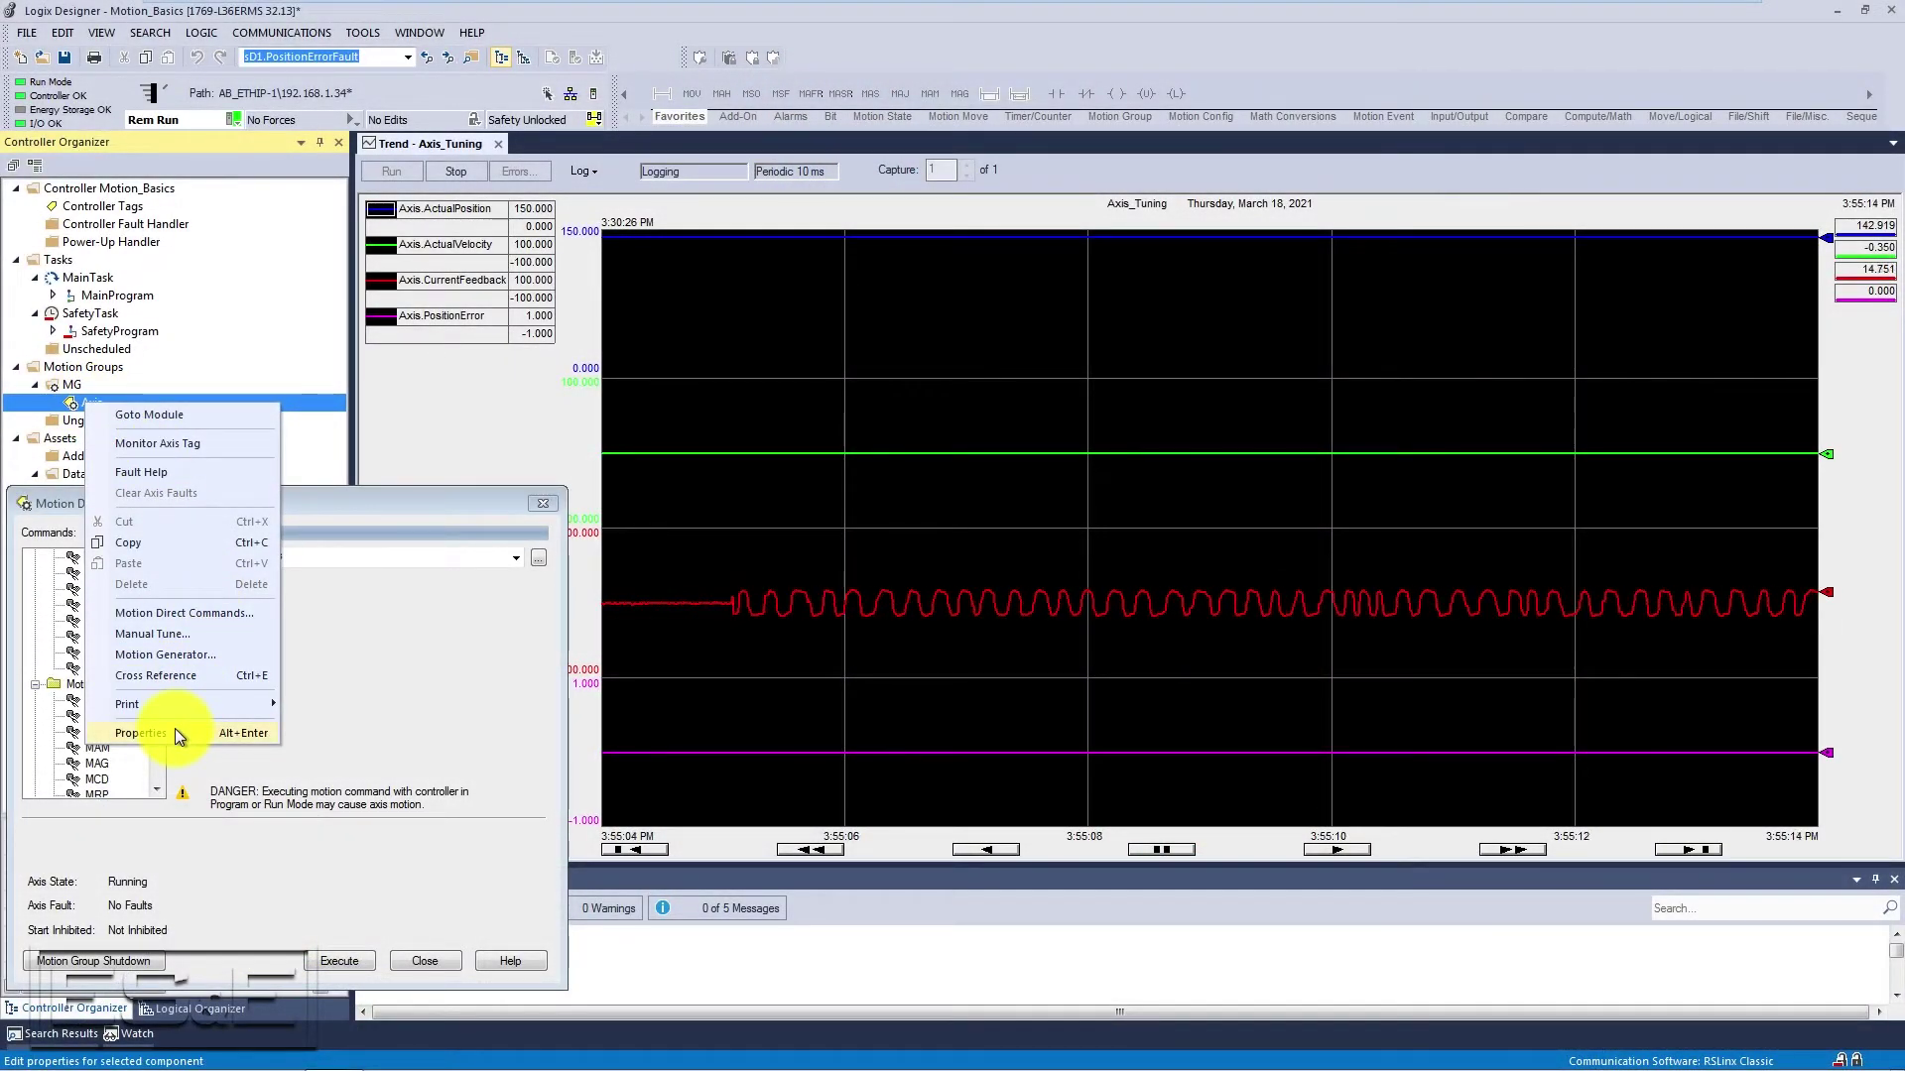
- Open the axis properties on the Autotune page and try starting the tune
click(177, 736)
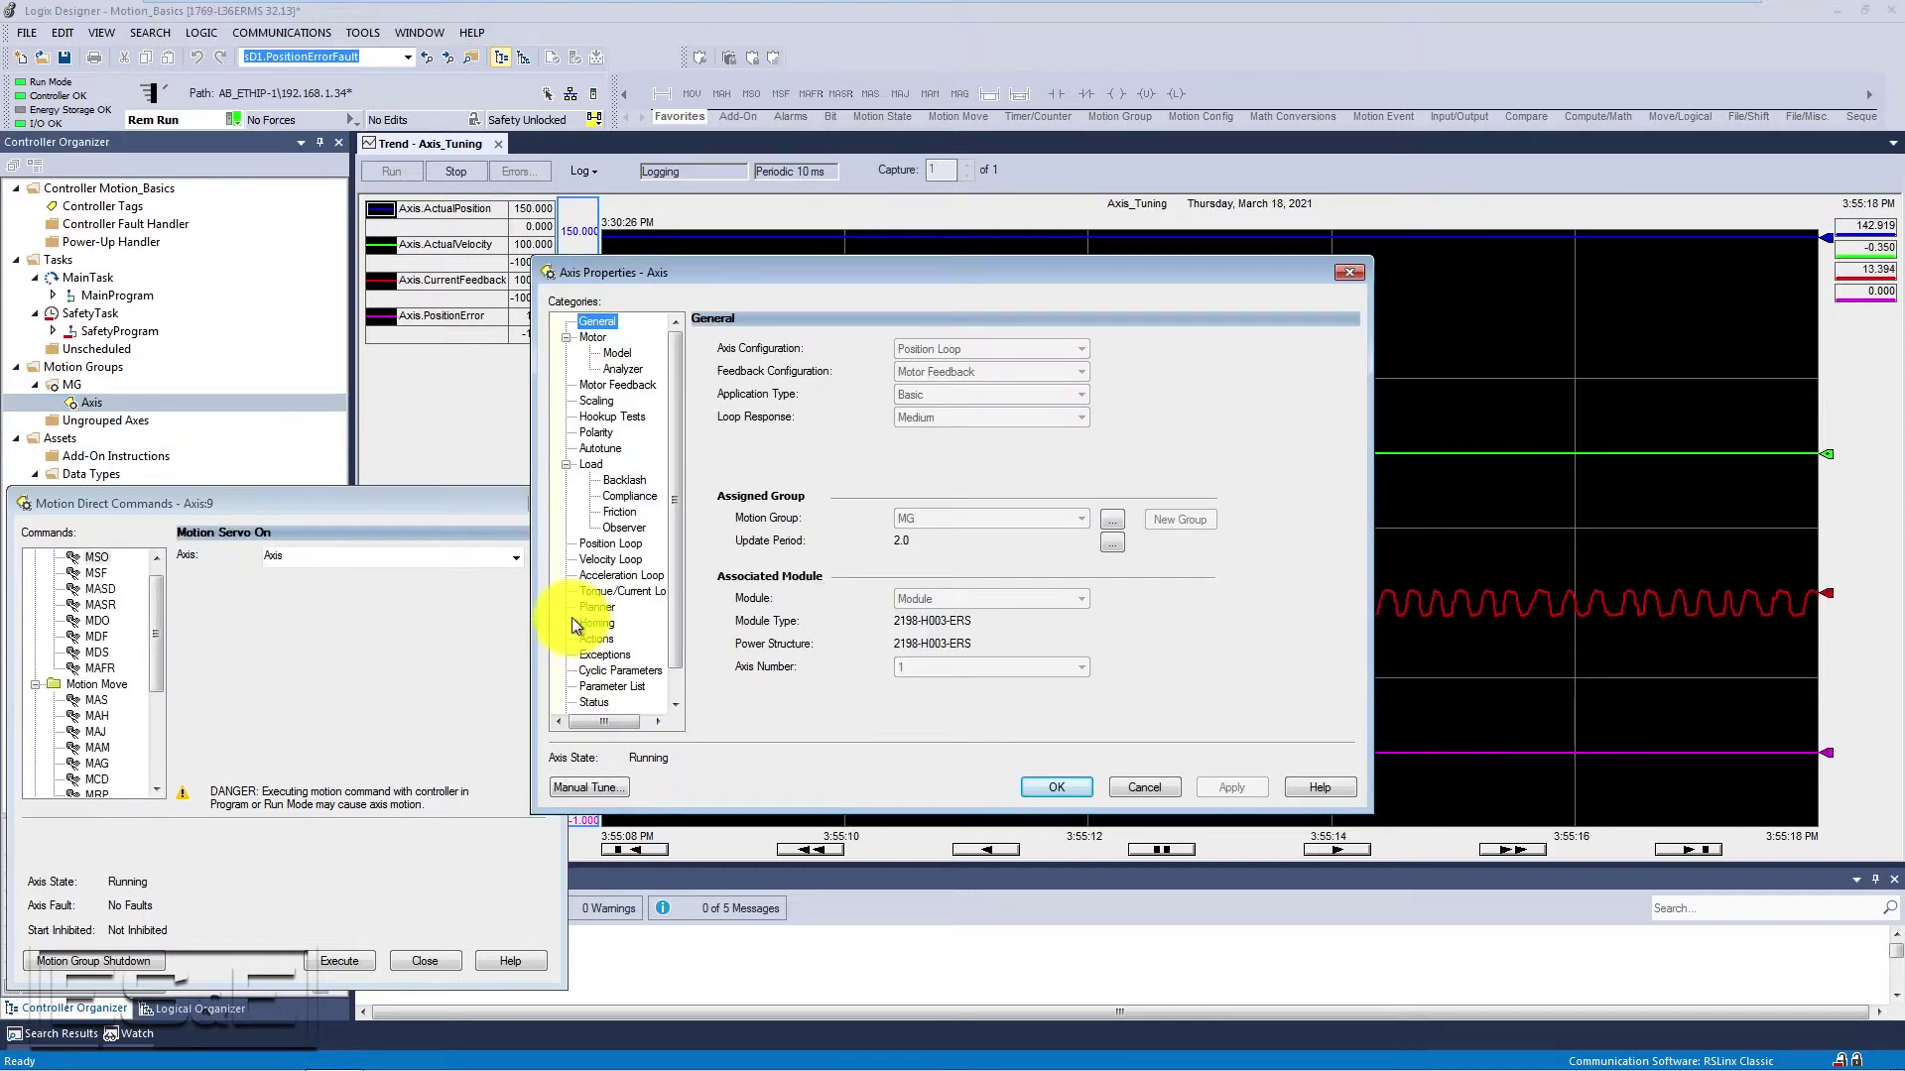
click(601, 448)
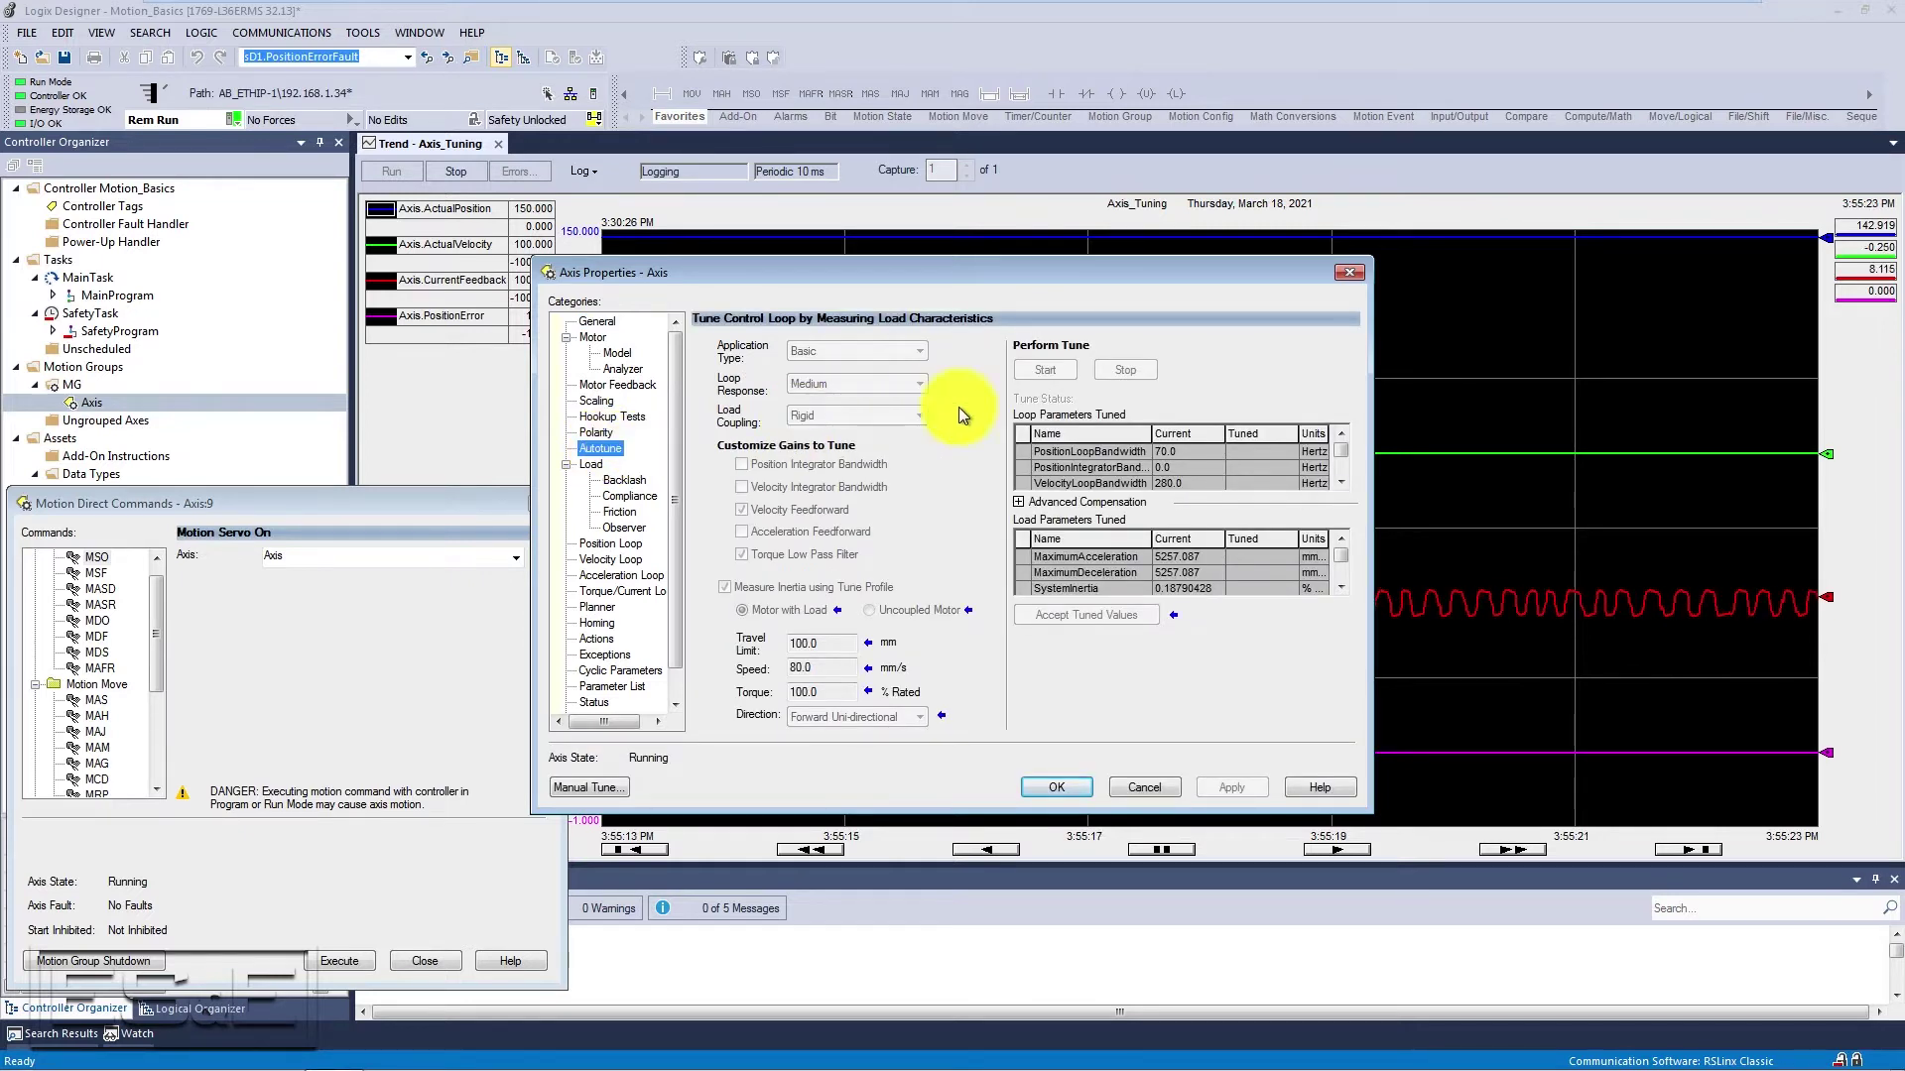
click(1026, 372)
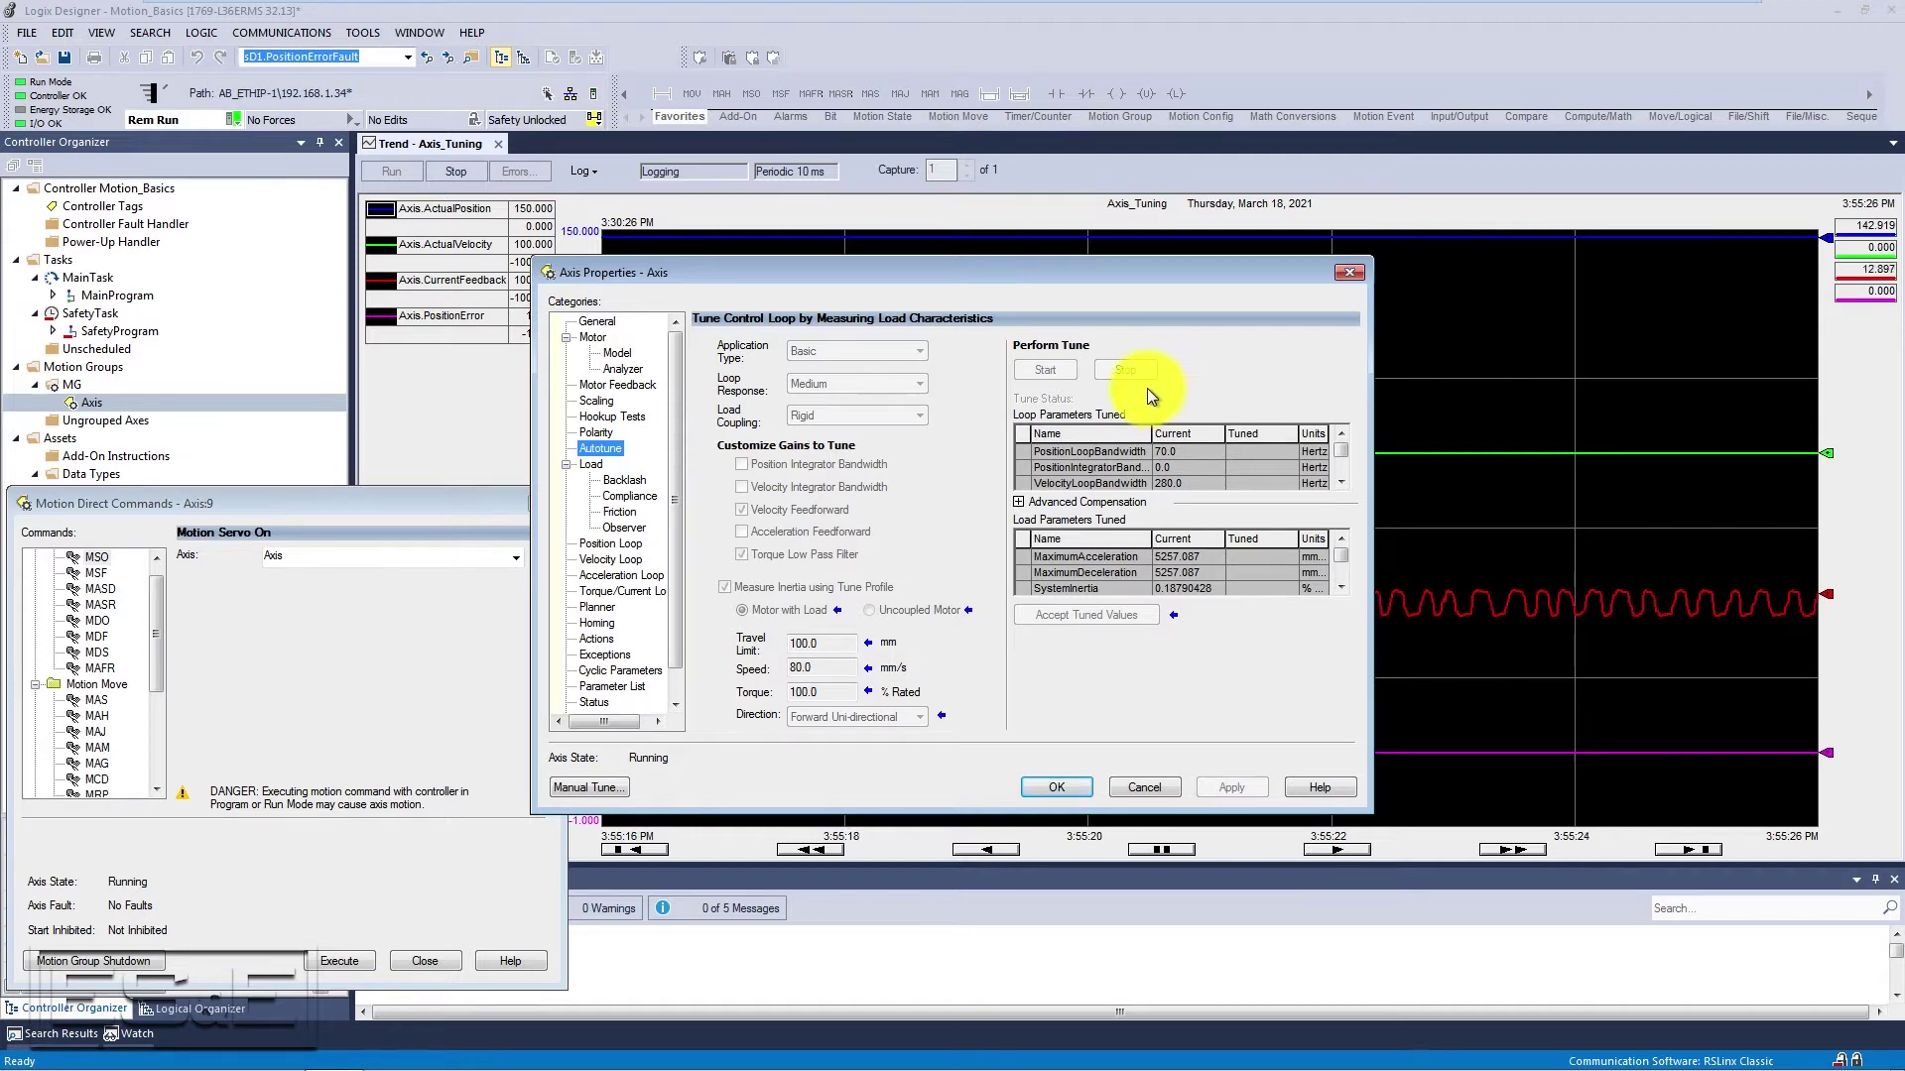
- Switch the axis servo off with the MSF direct command
click(109, 582)
click(105, 574)
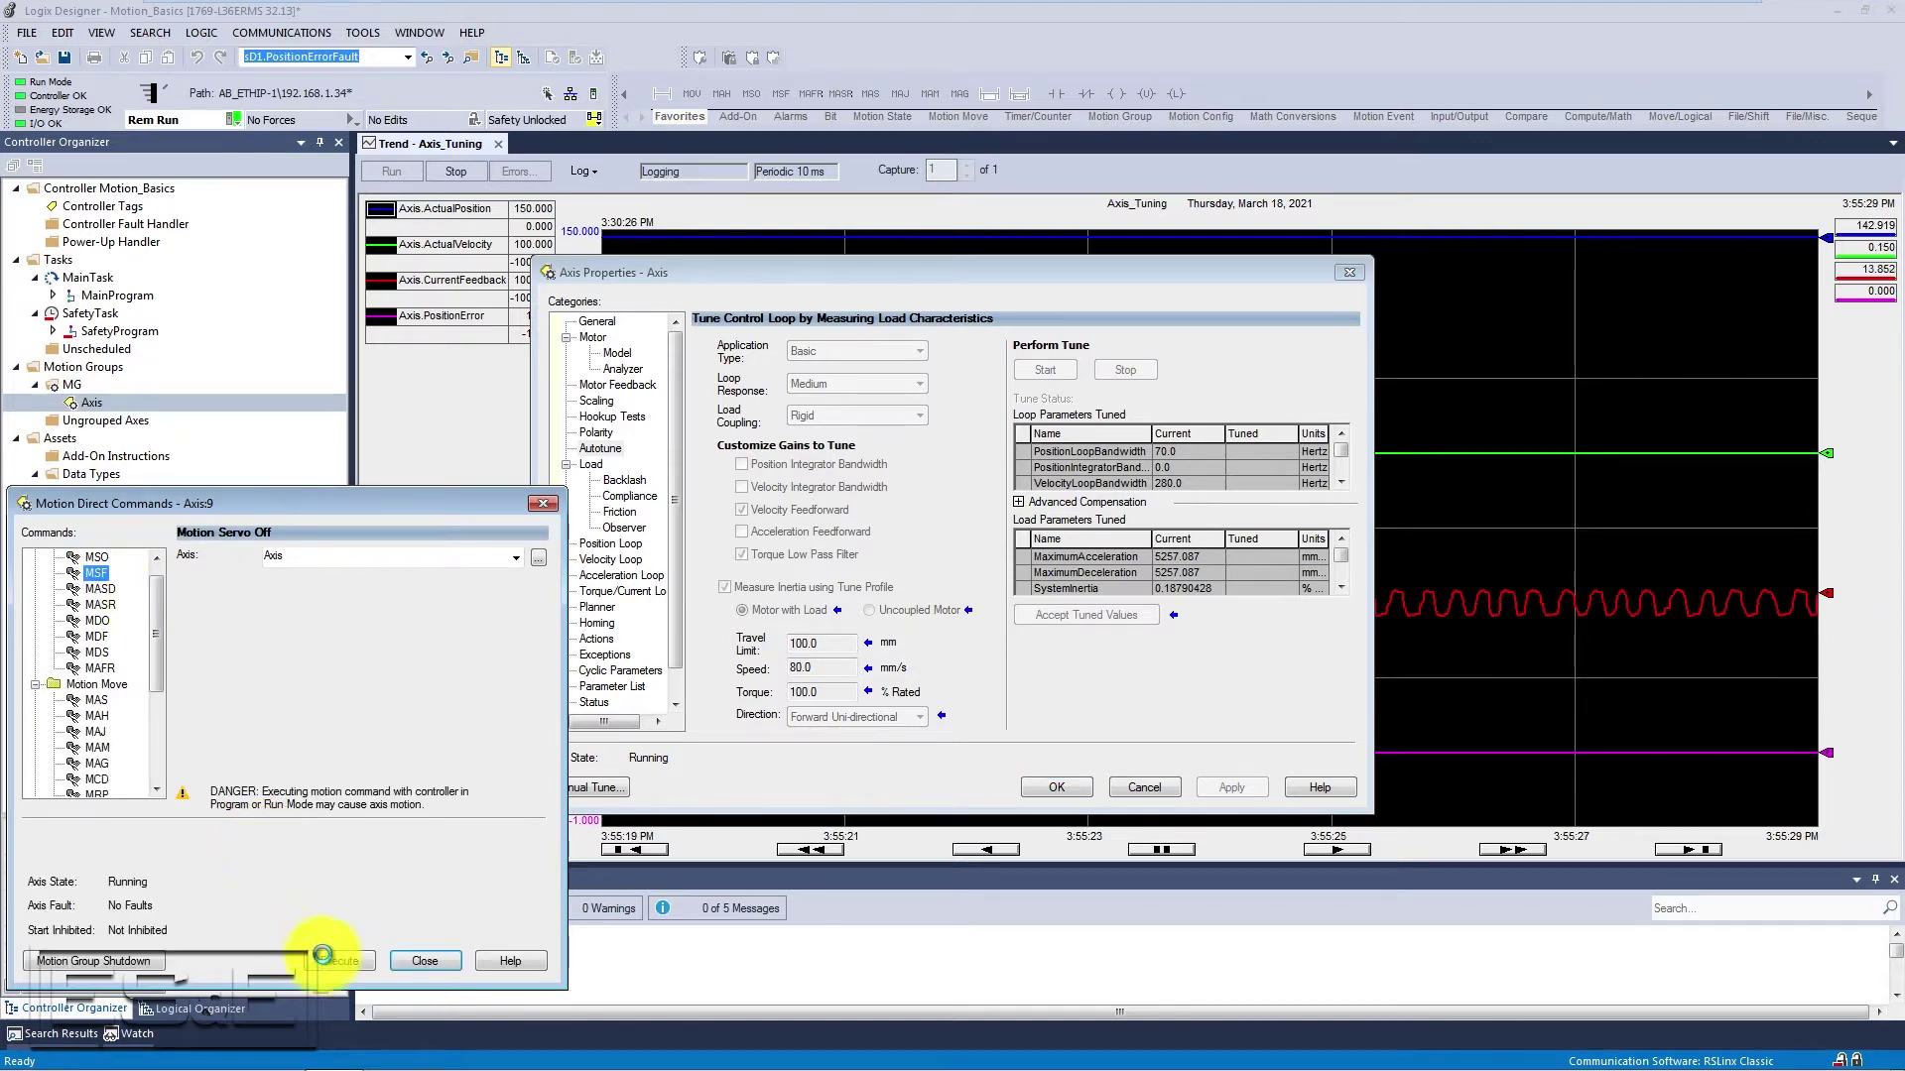
click(326, 961)
mouse_move(1687, 601)
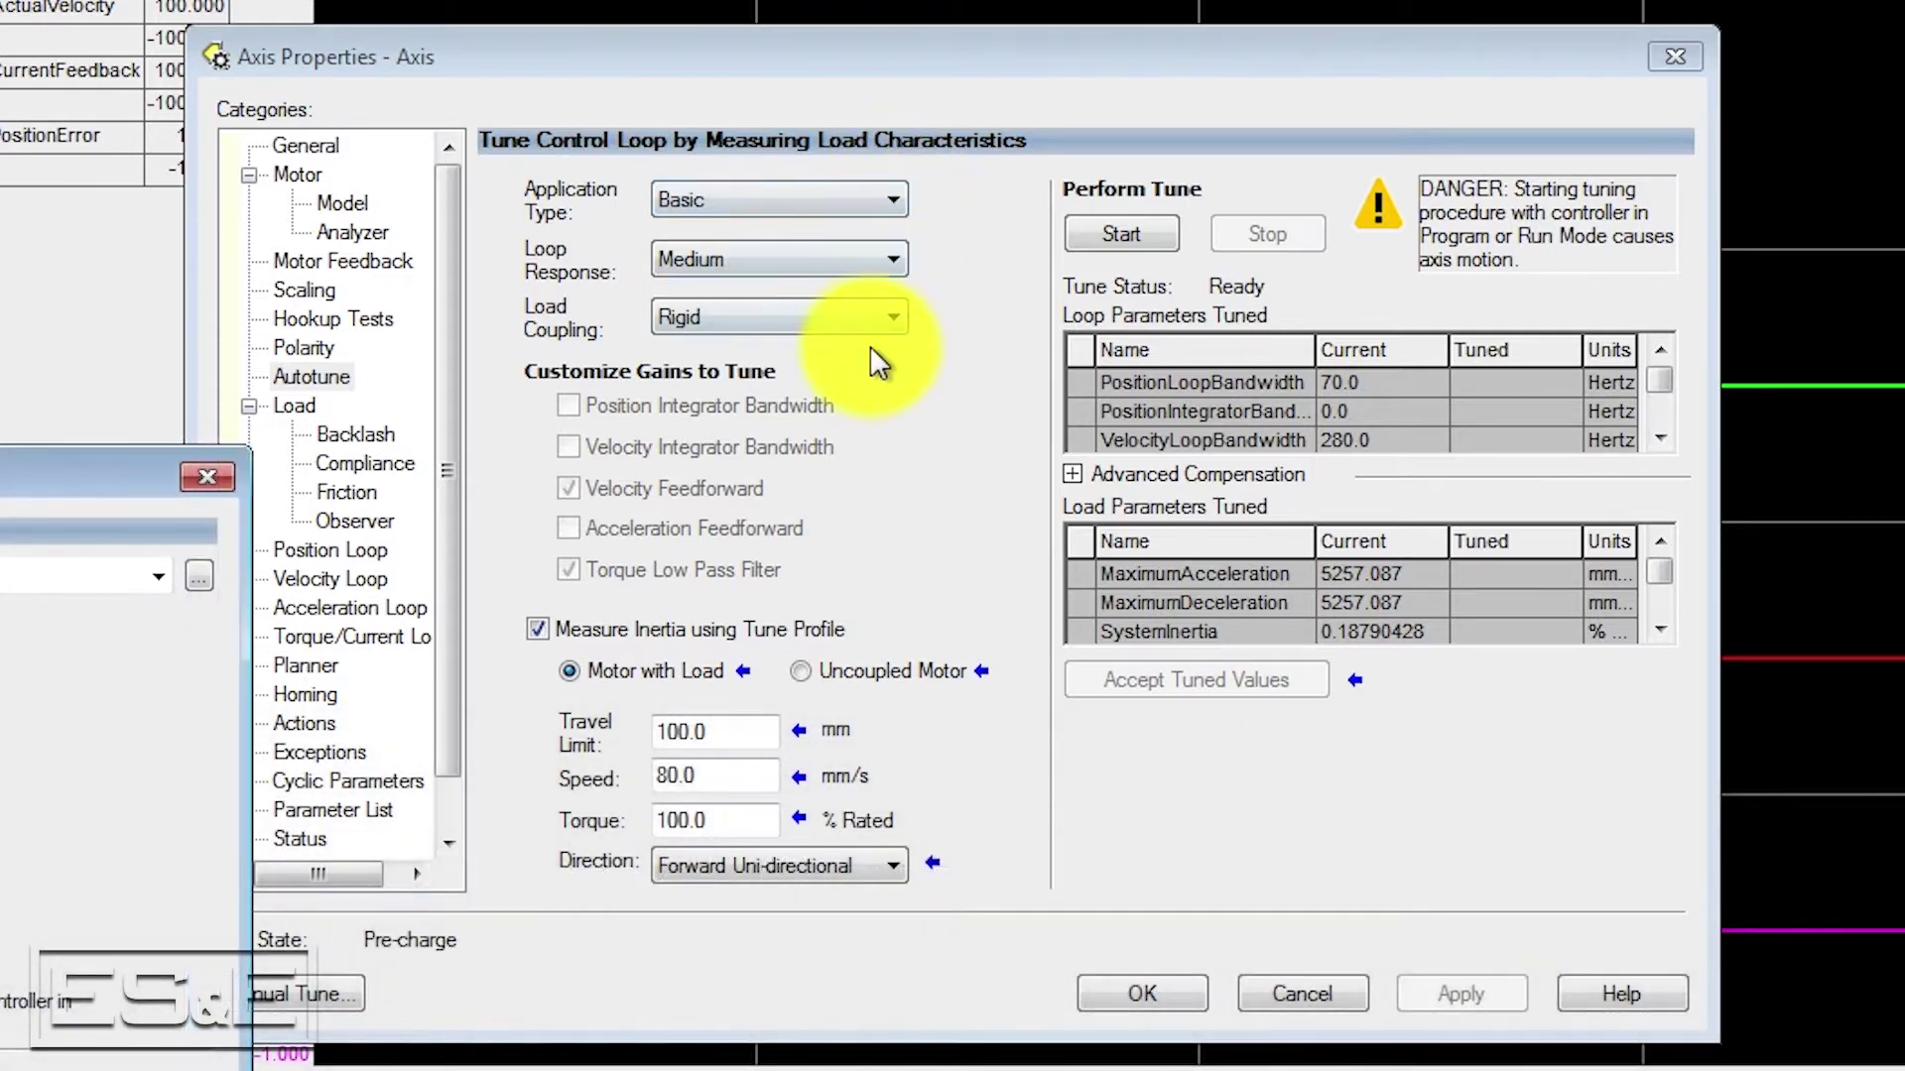
- Set autotune load coupling to Compliant, leaving loop response at Medium
click(871, 324)
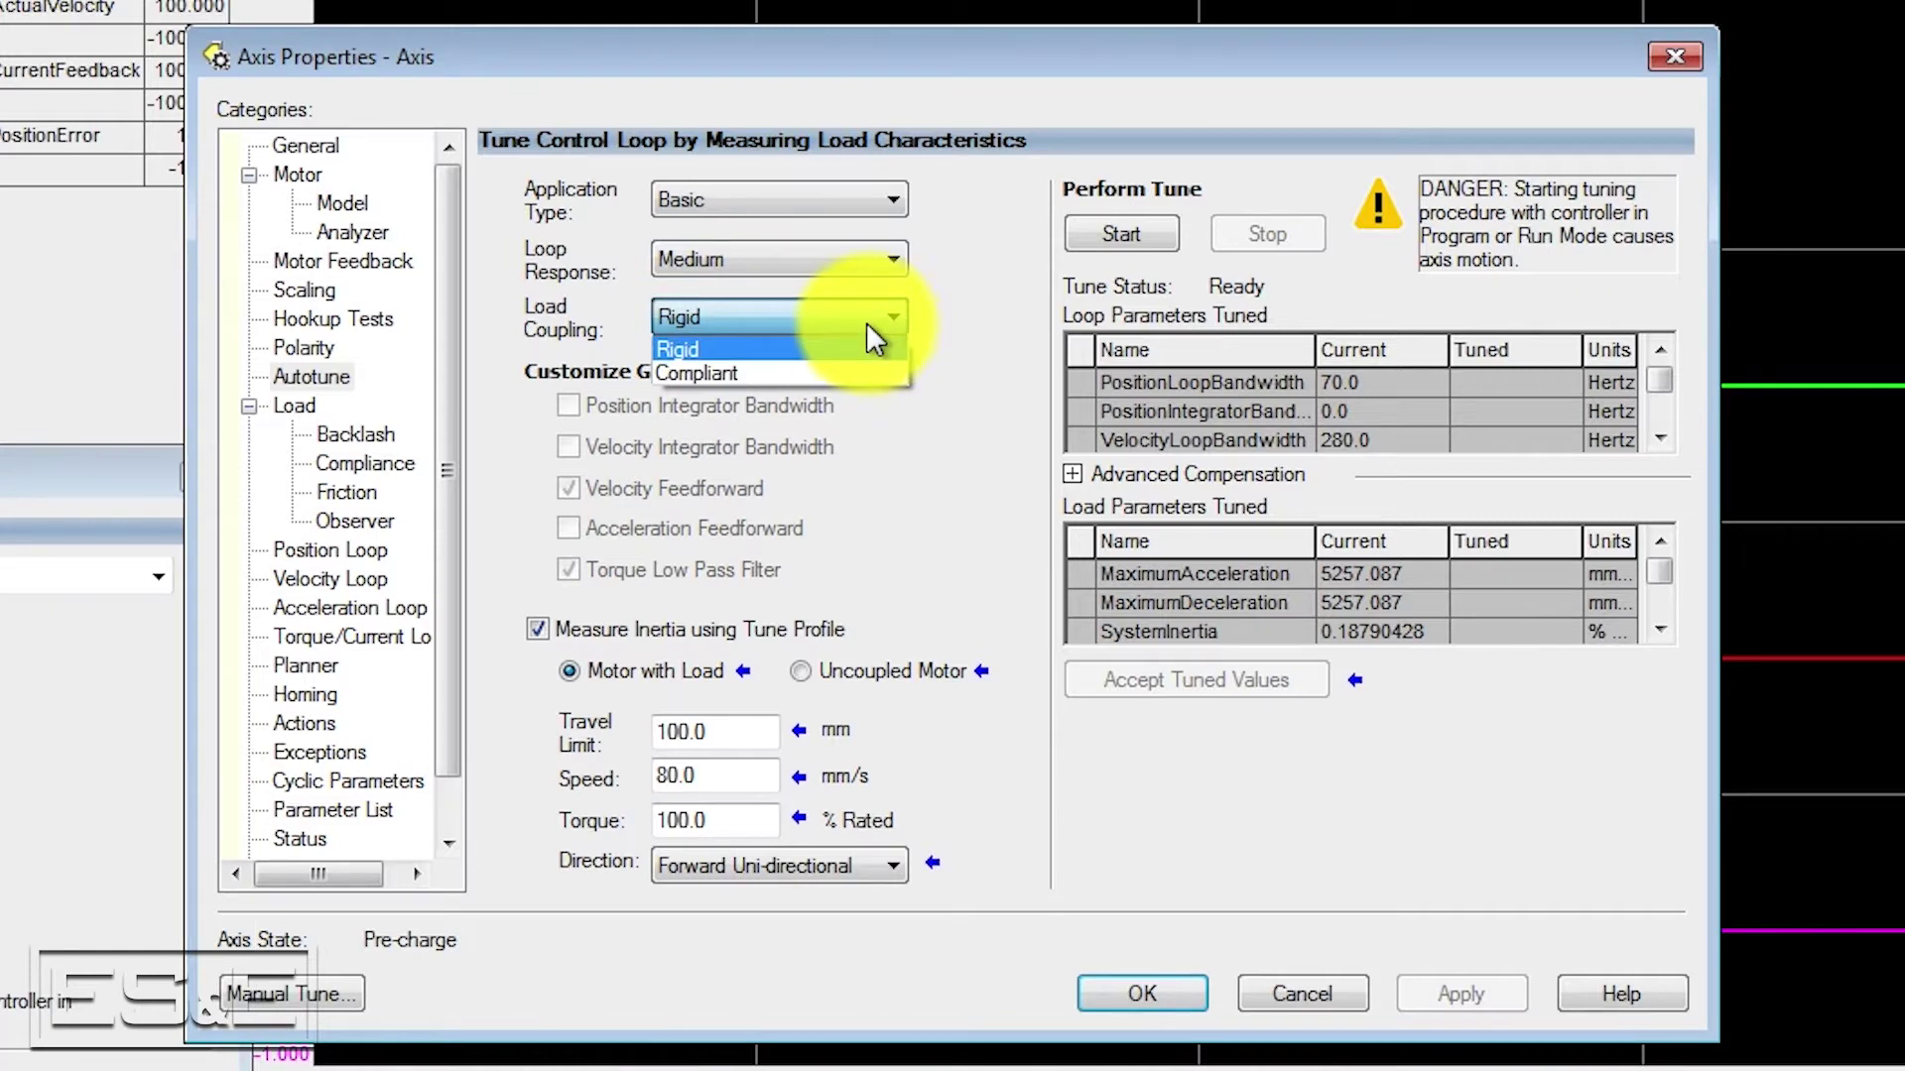
click(849, 373)
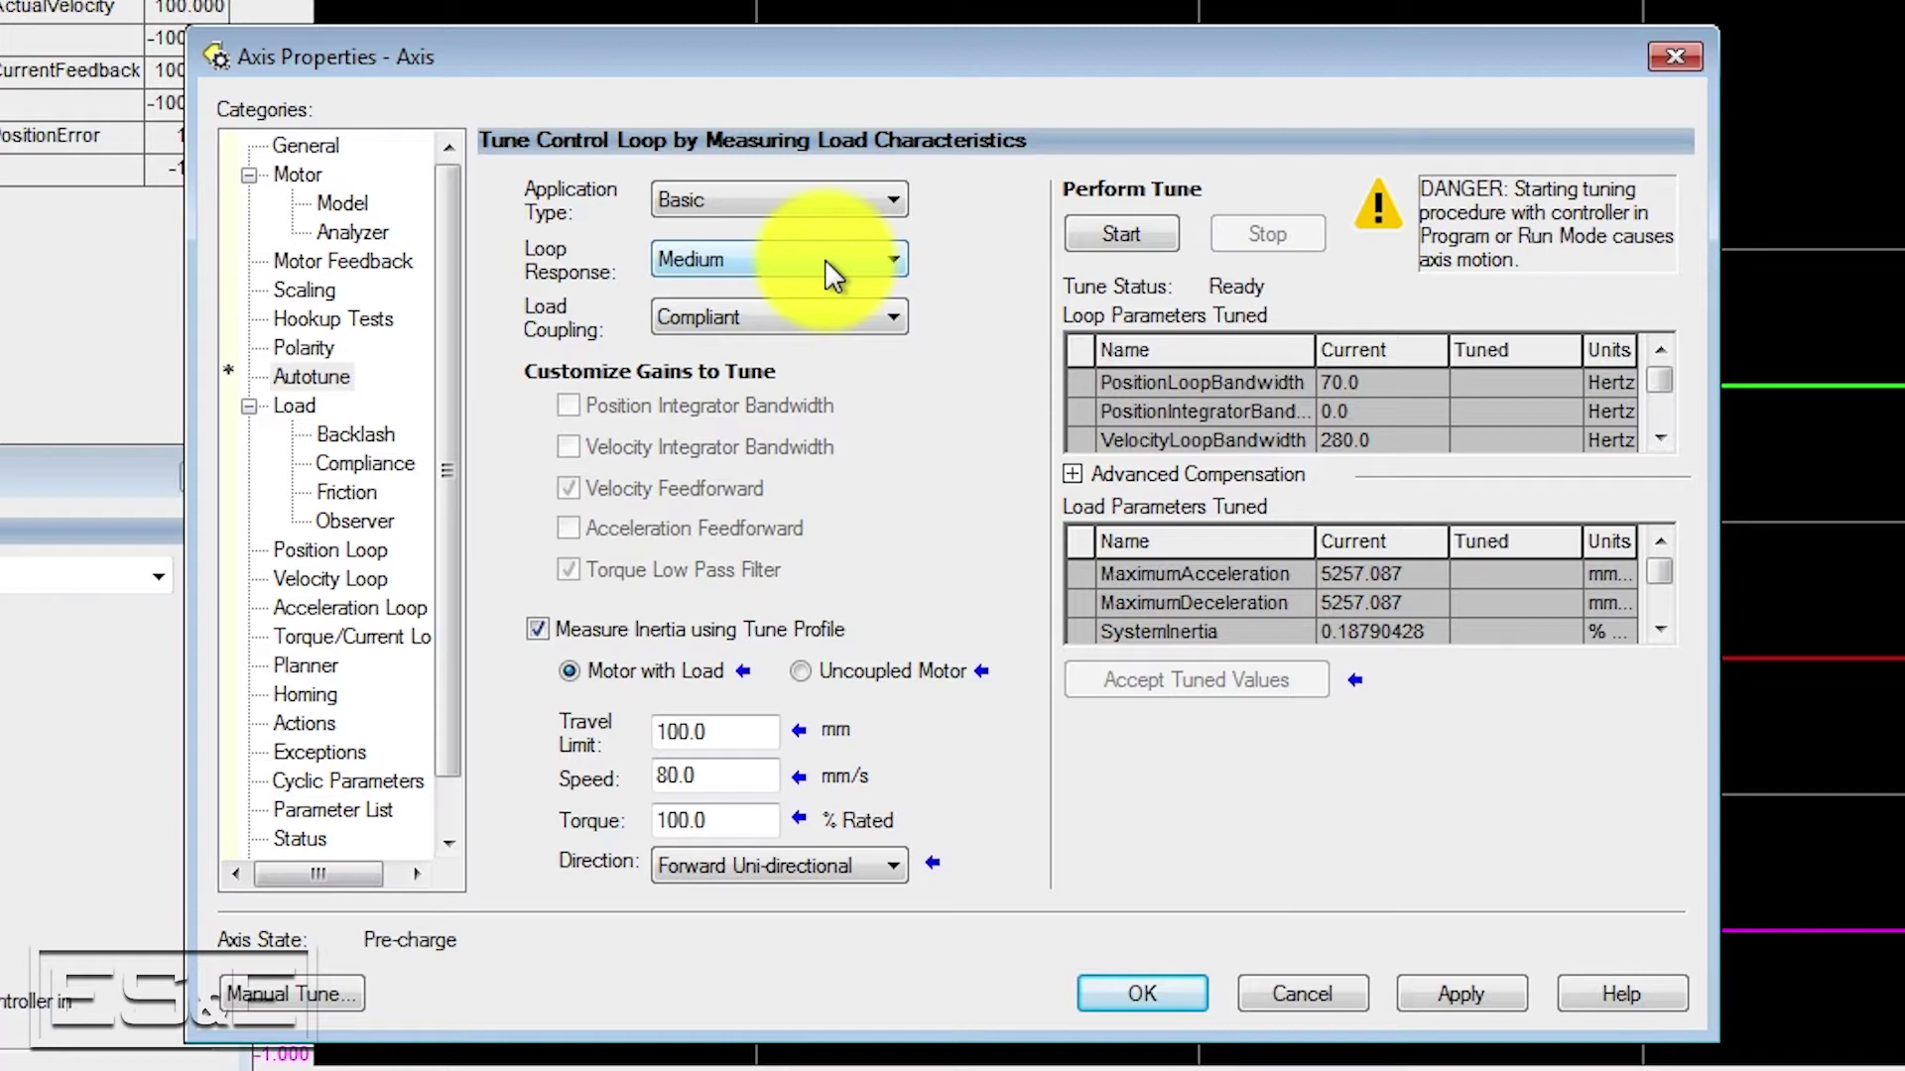
click(825, 259)
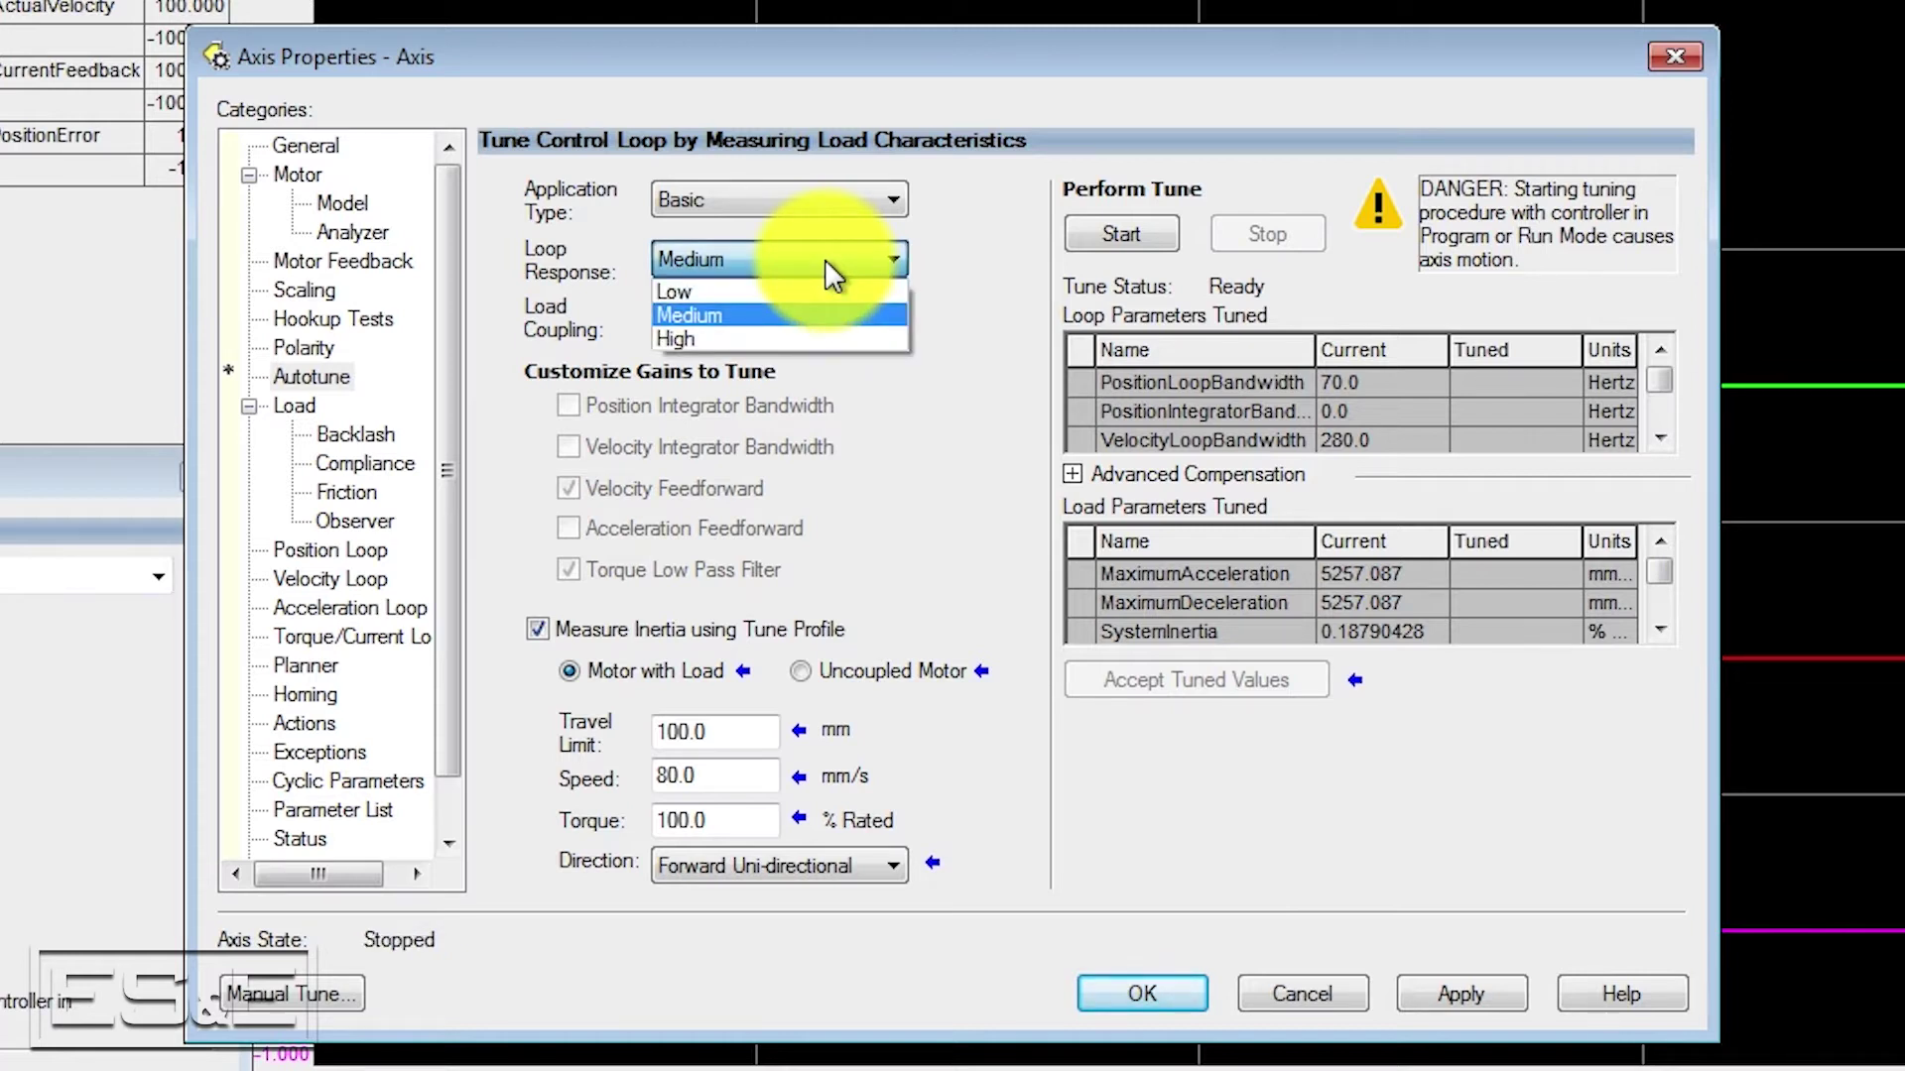
click(829, 319)
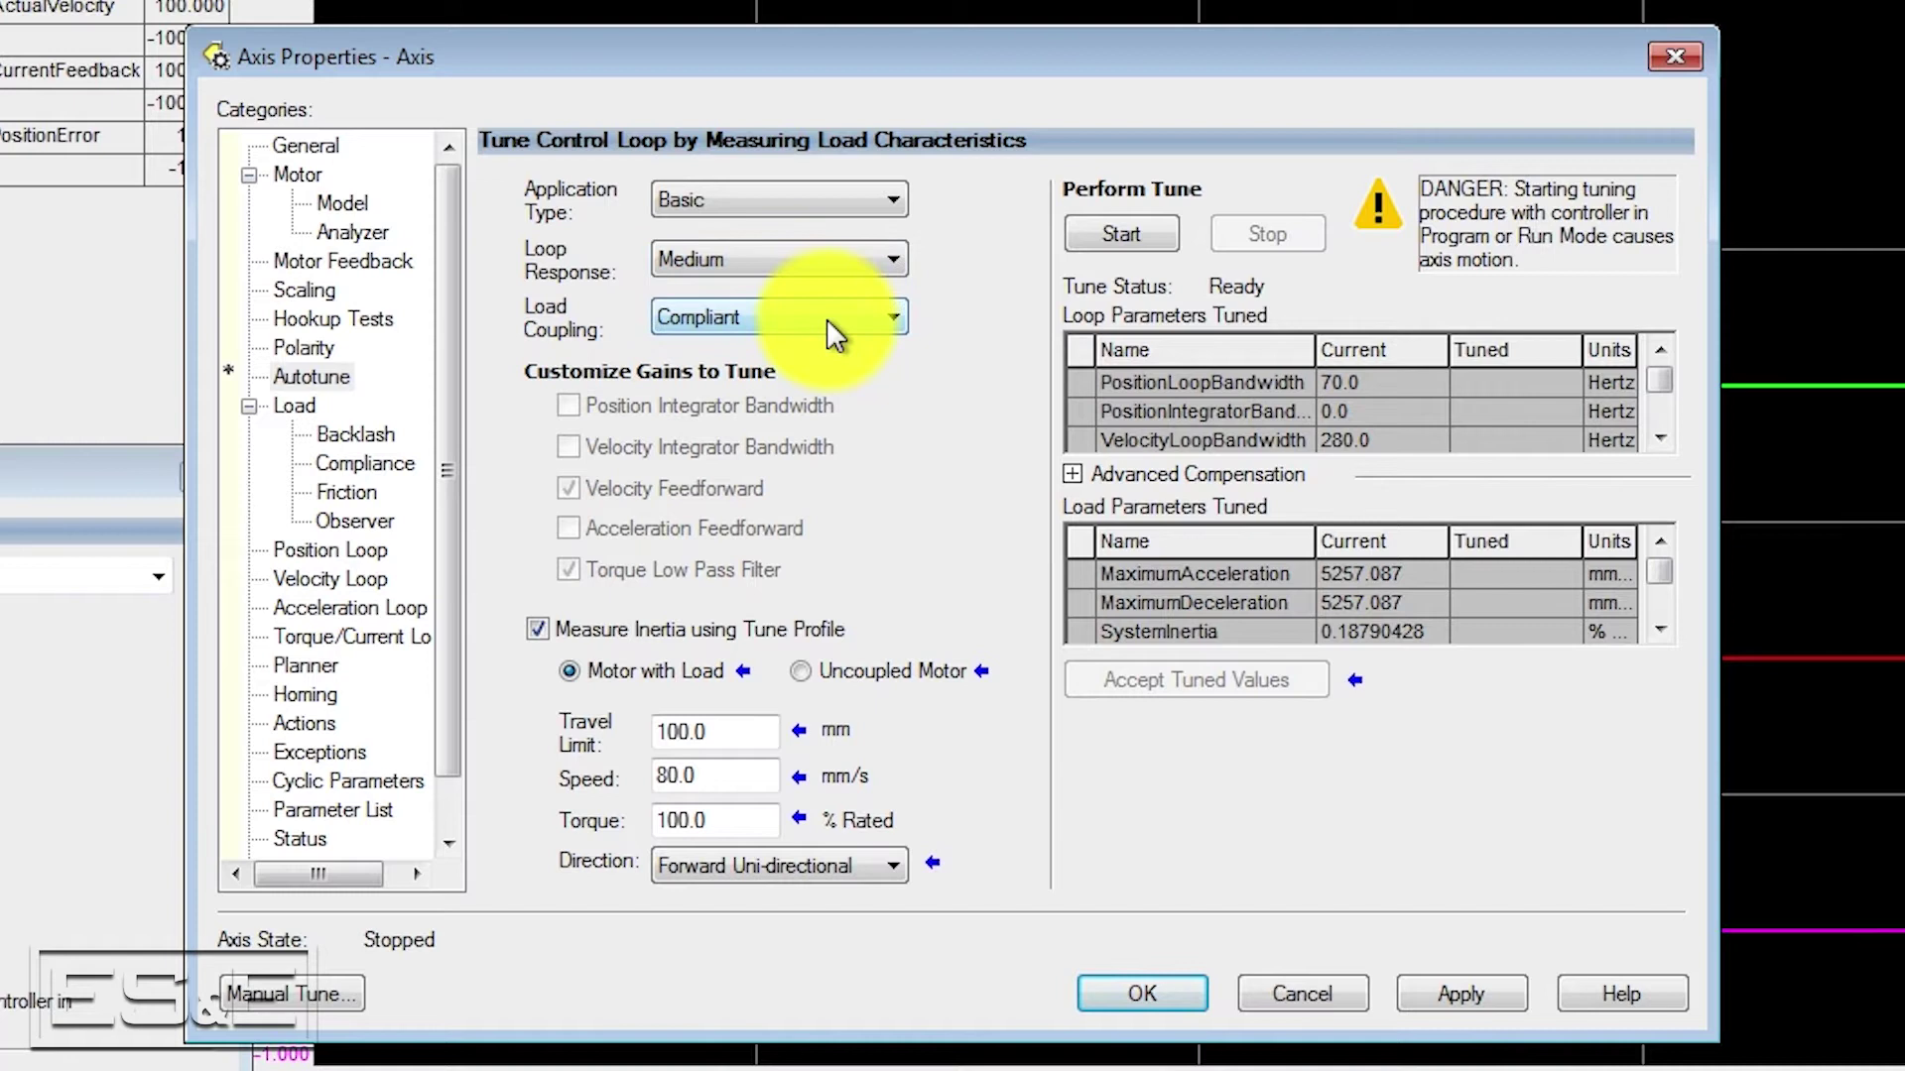
click(896, 210)
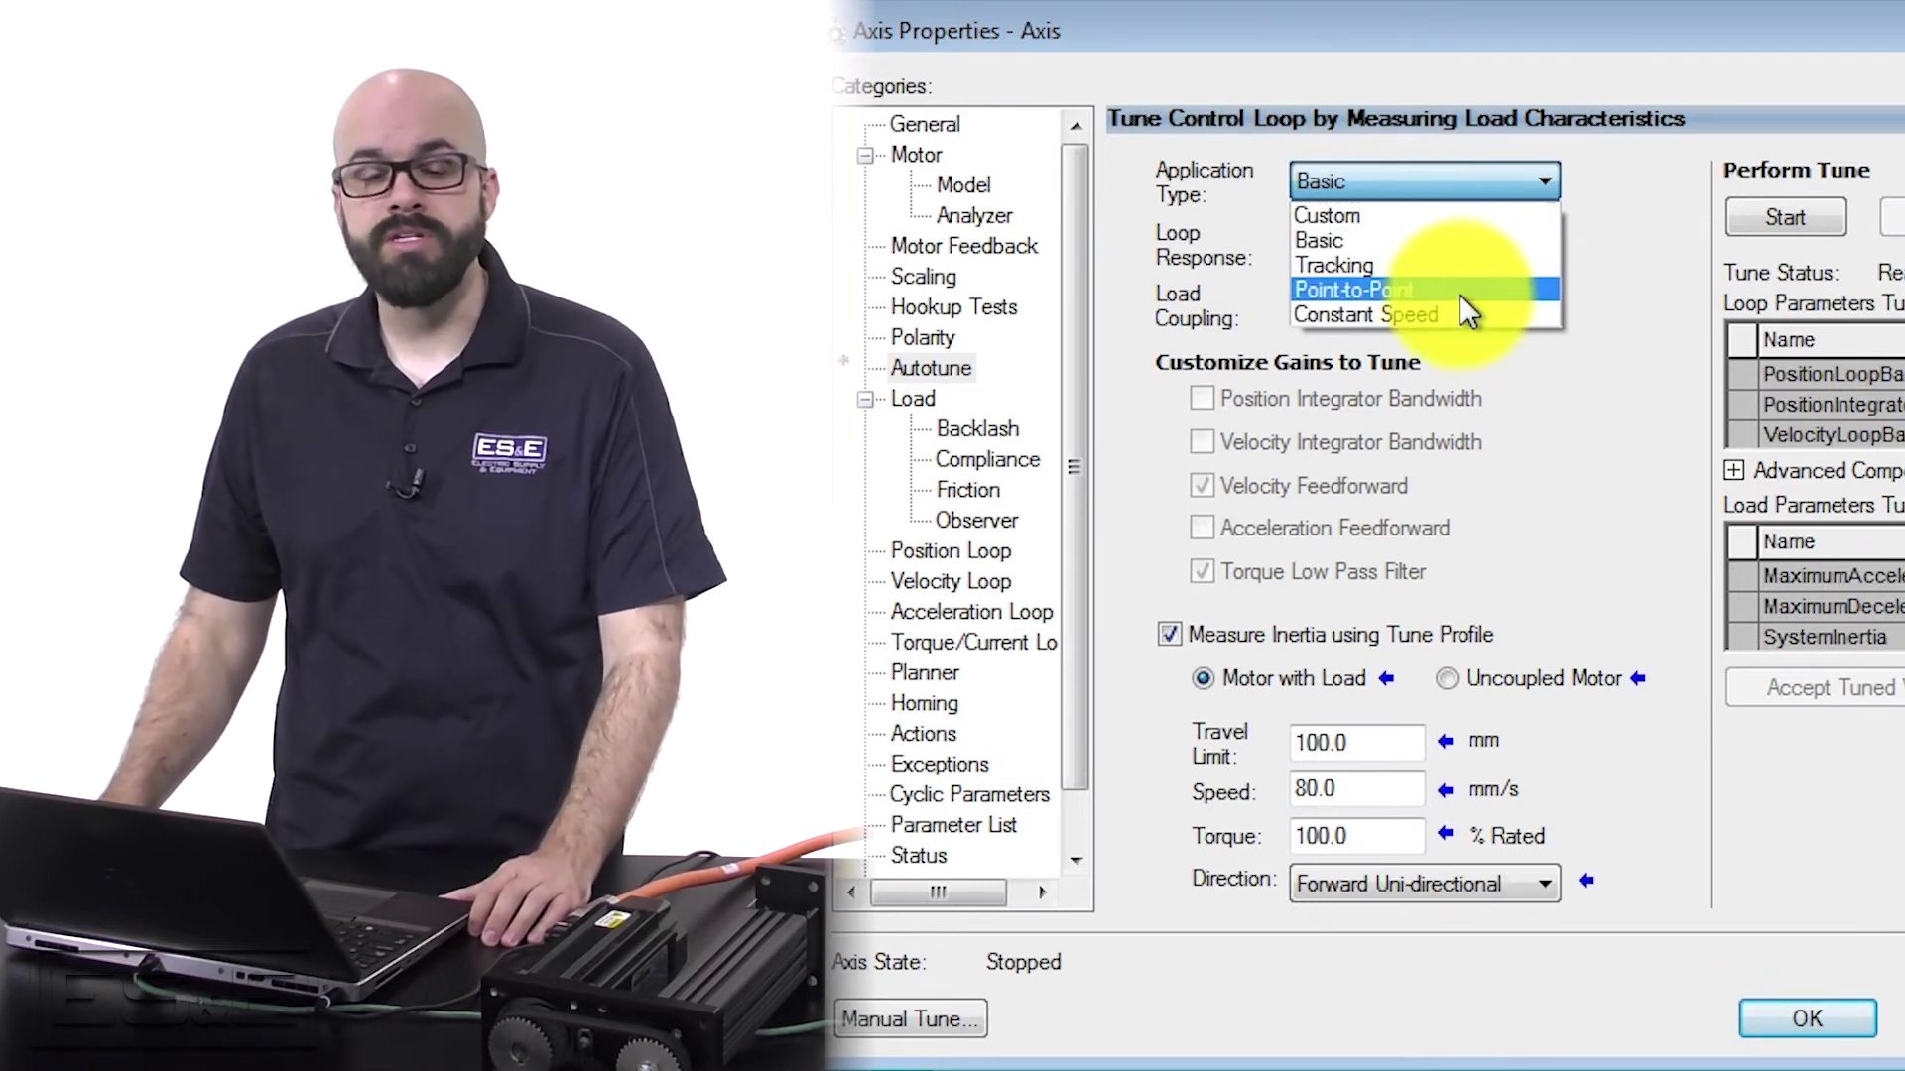
- Autotune the axis as Point-to-Point, saving pending edits, until it reports Success
click(1458, 294)
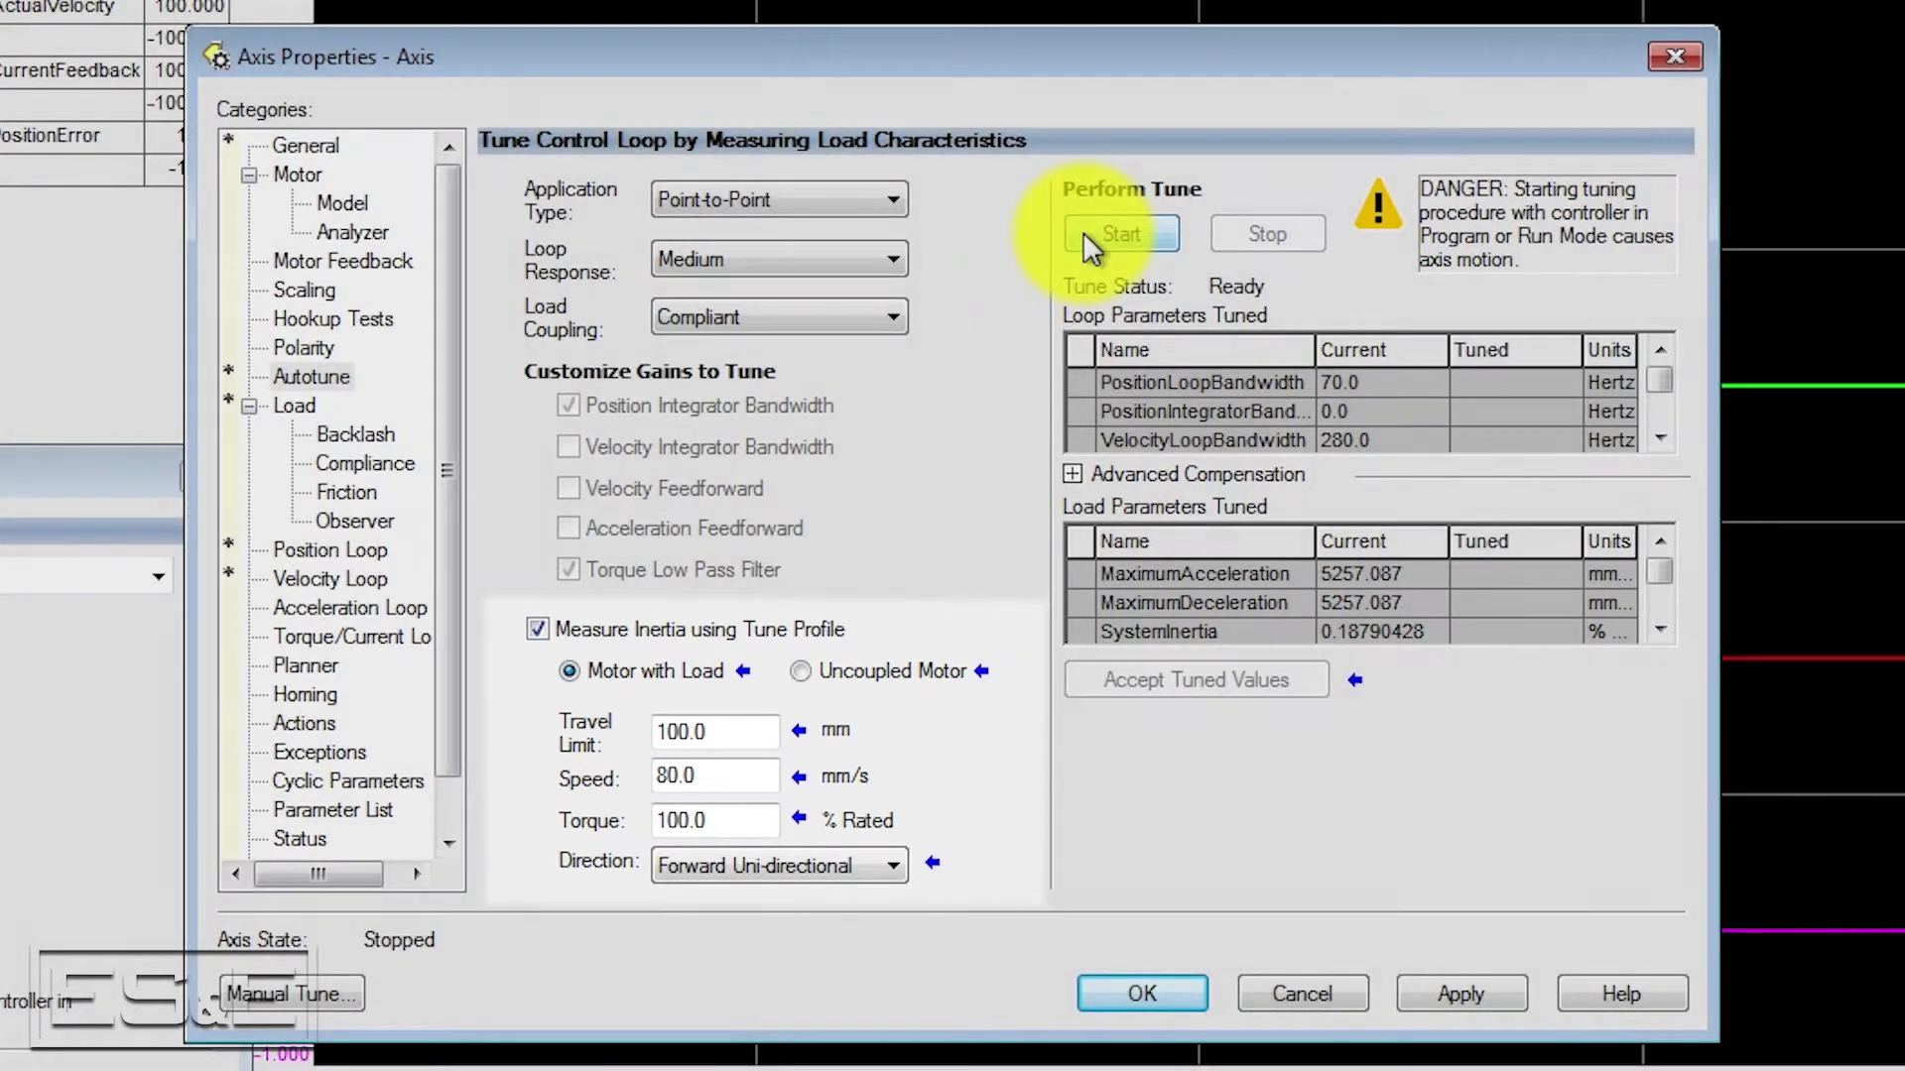
click(1081, 234)
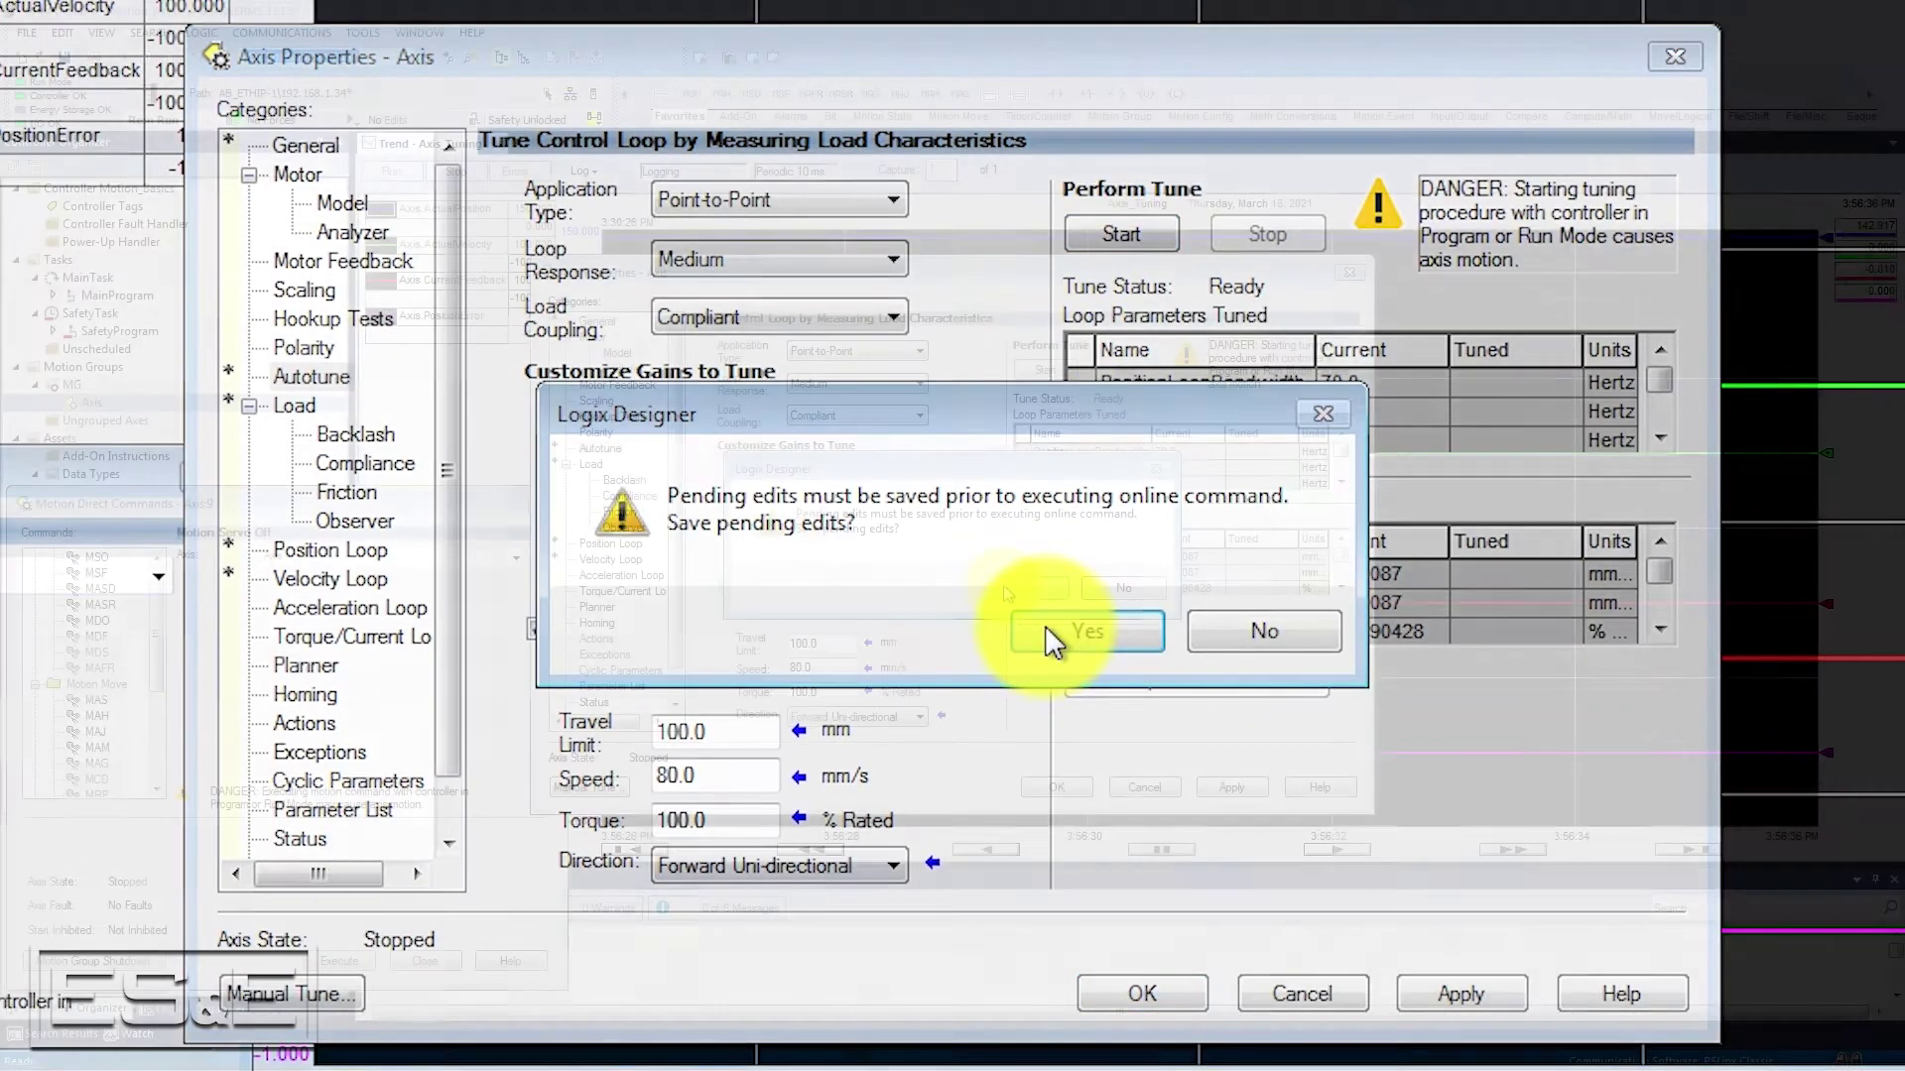
click(1049, 631)
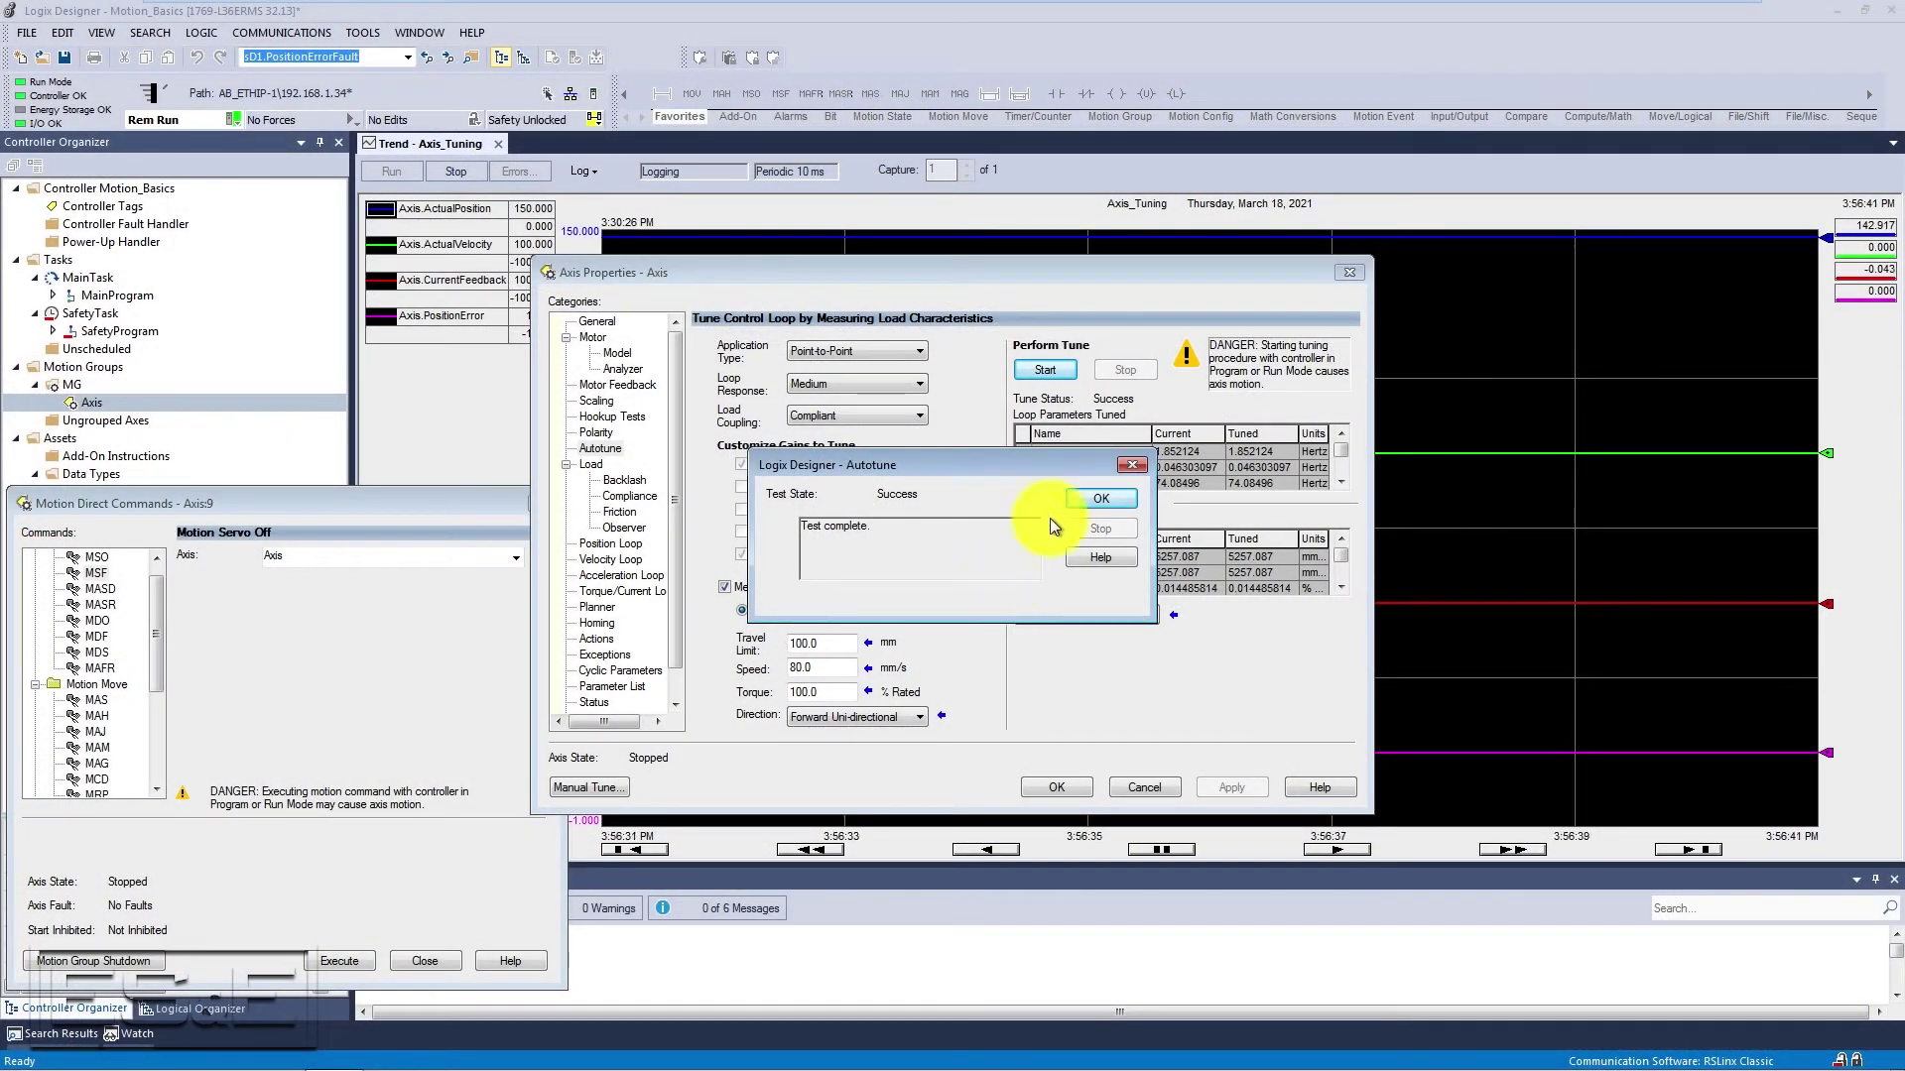
click(1081, 502)
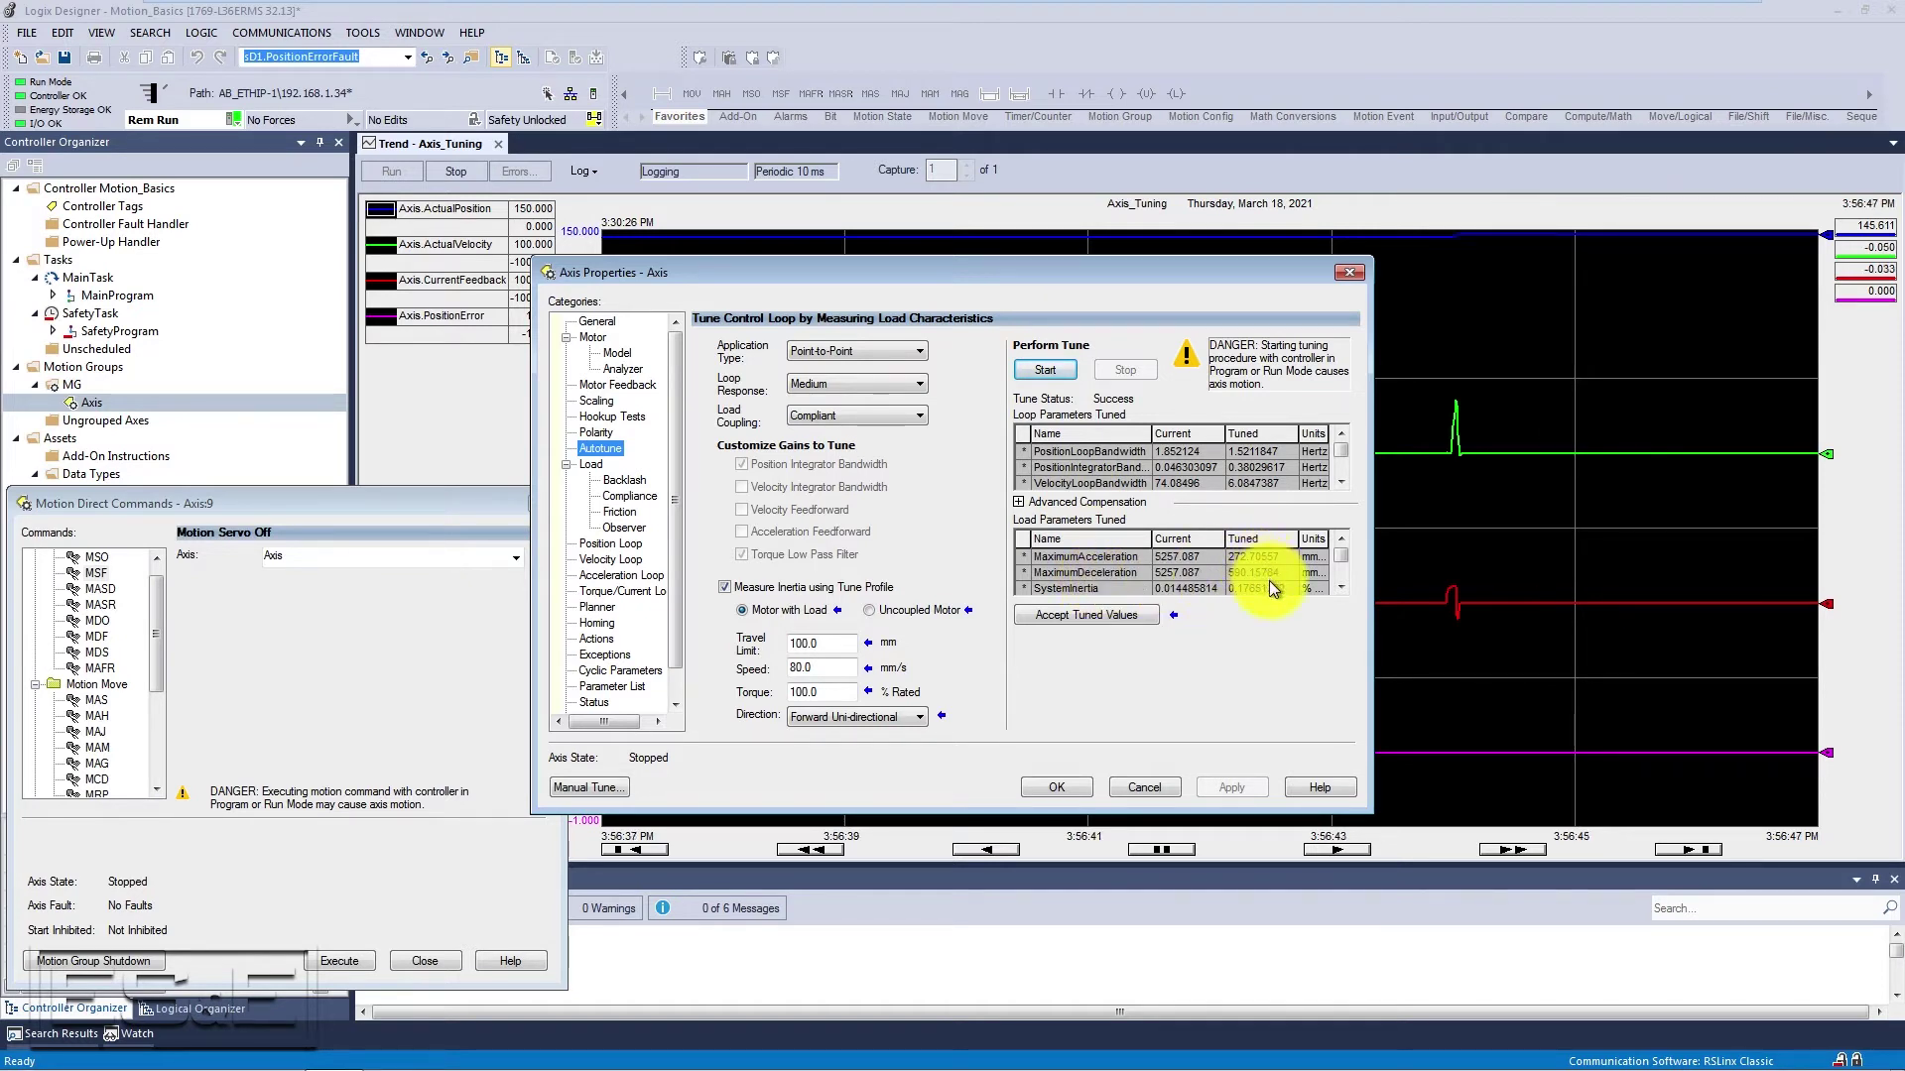
- Accept the tuned gains, re-enable the servo with MSO, and close Axis Properties
click(1061, 619)
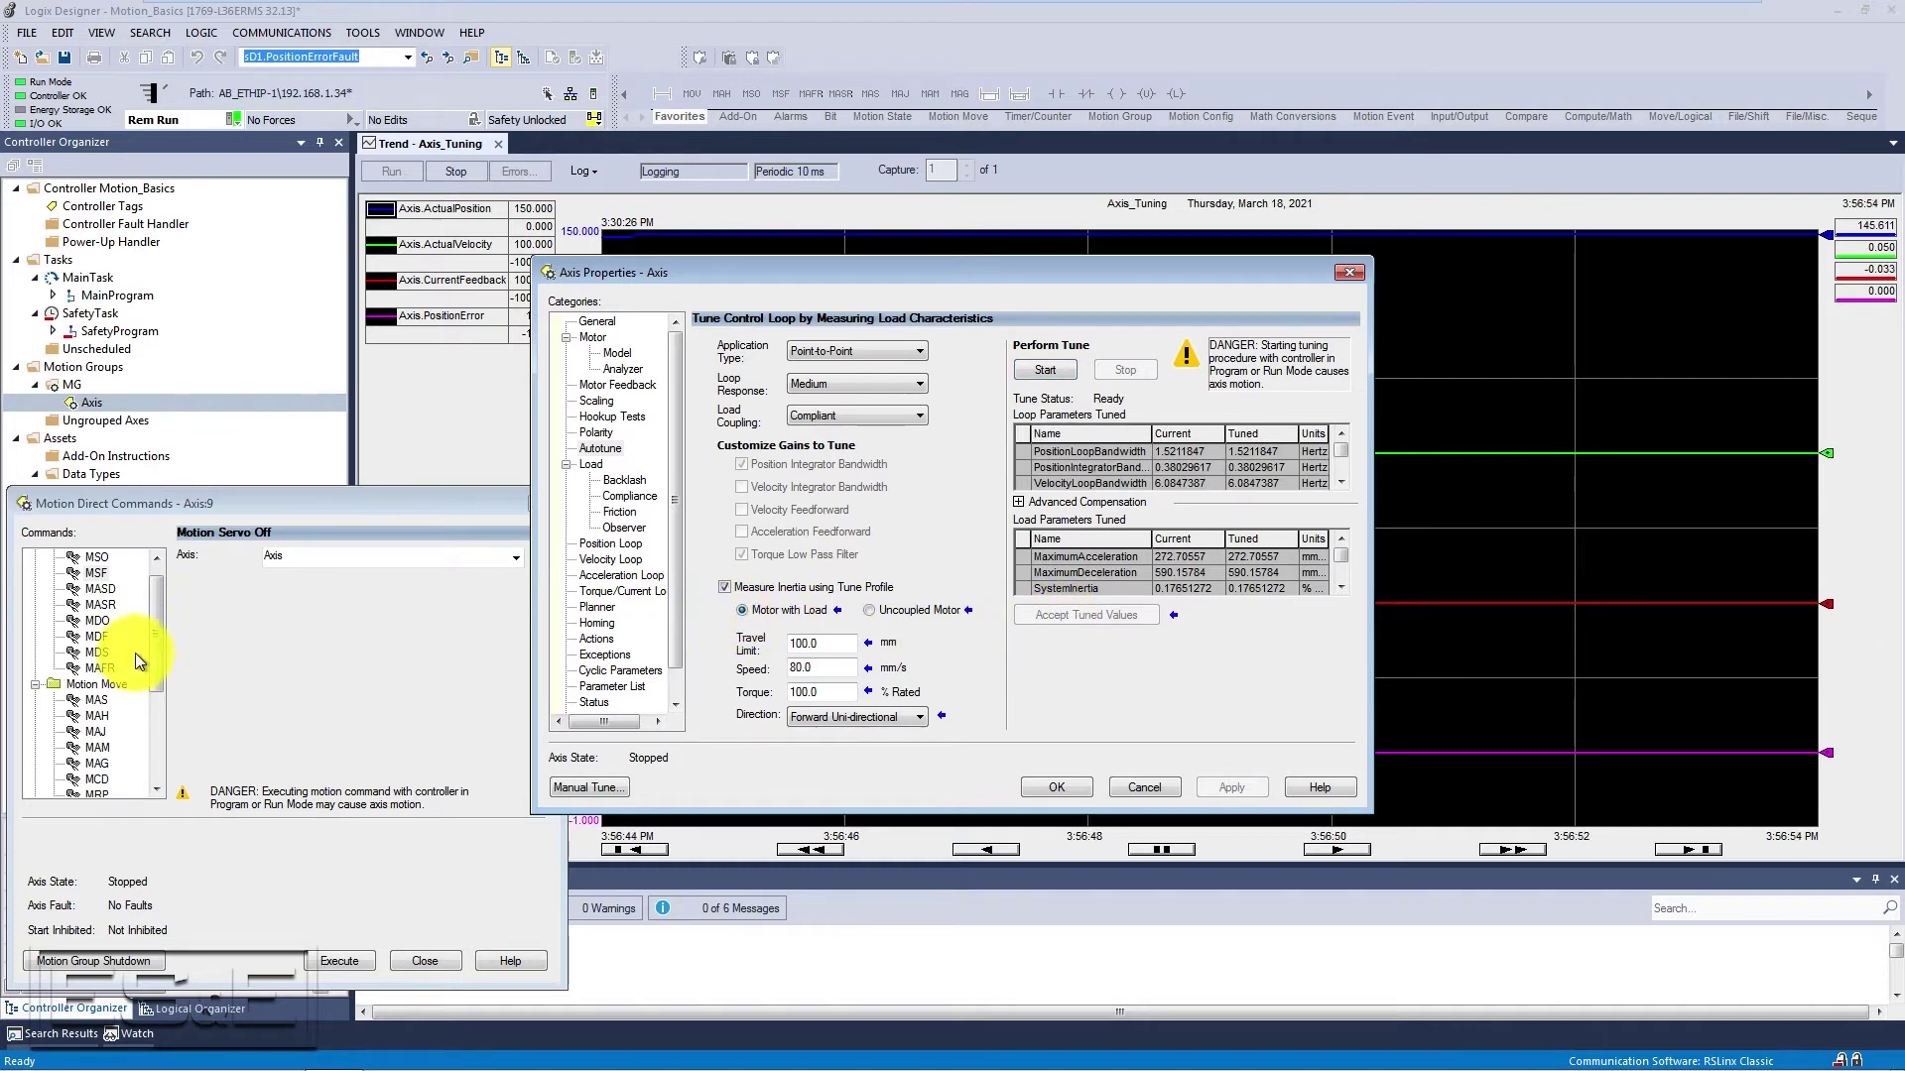
click(96, 559)
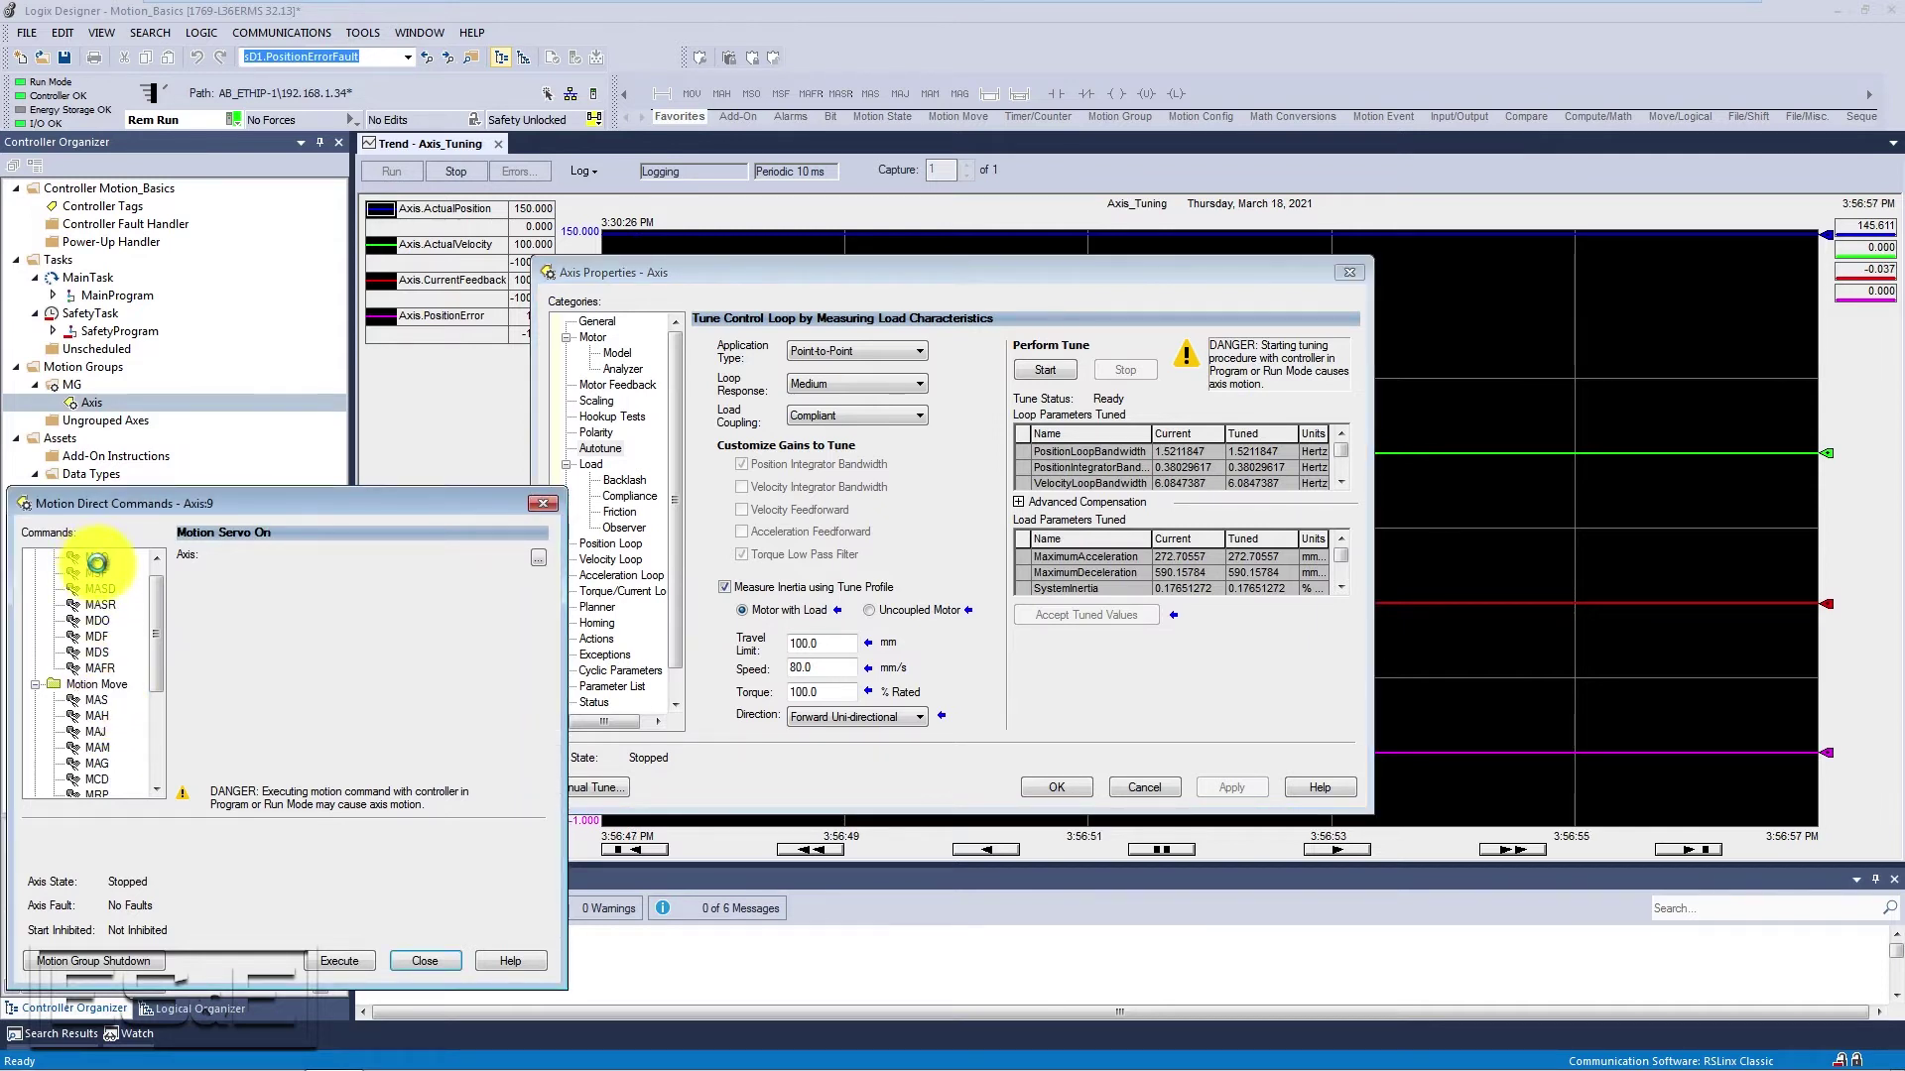
click(360, 962)
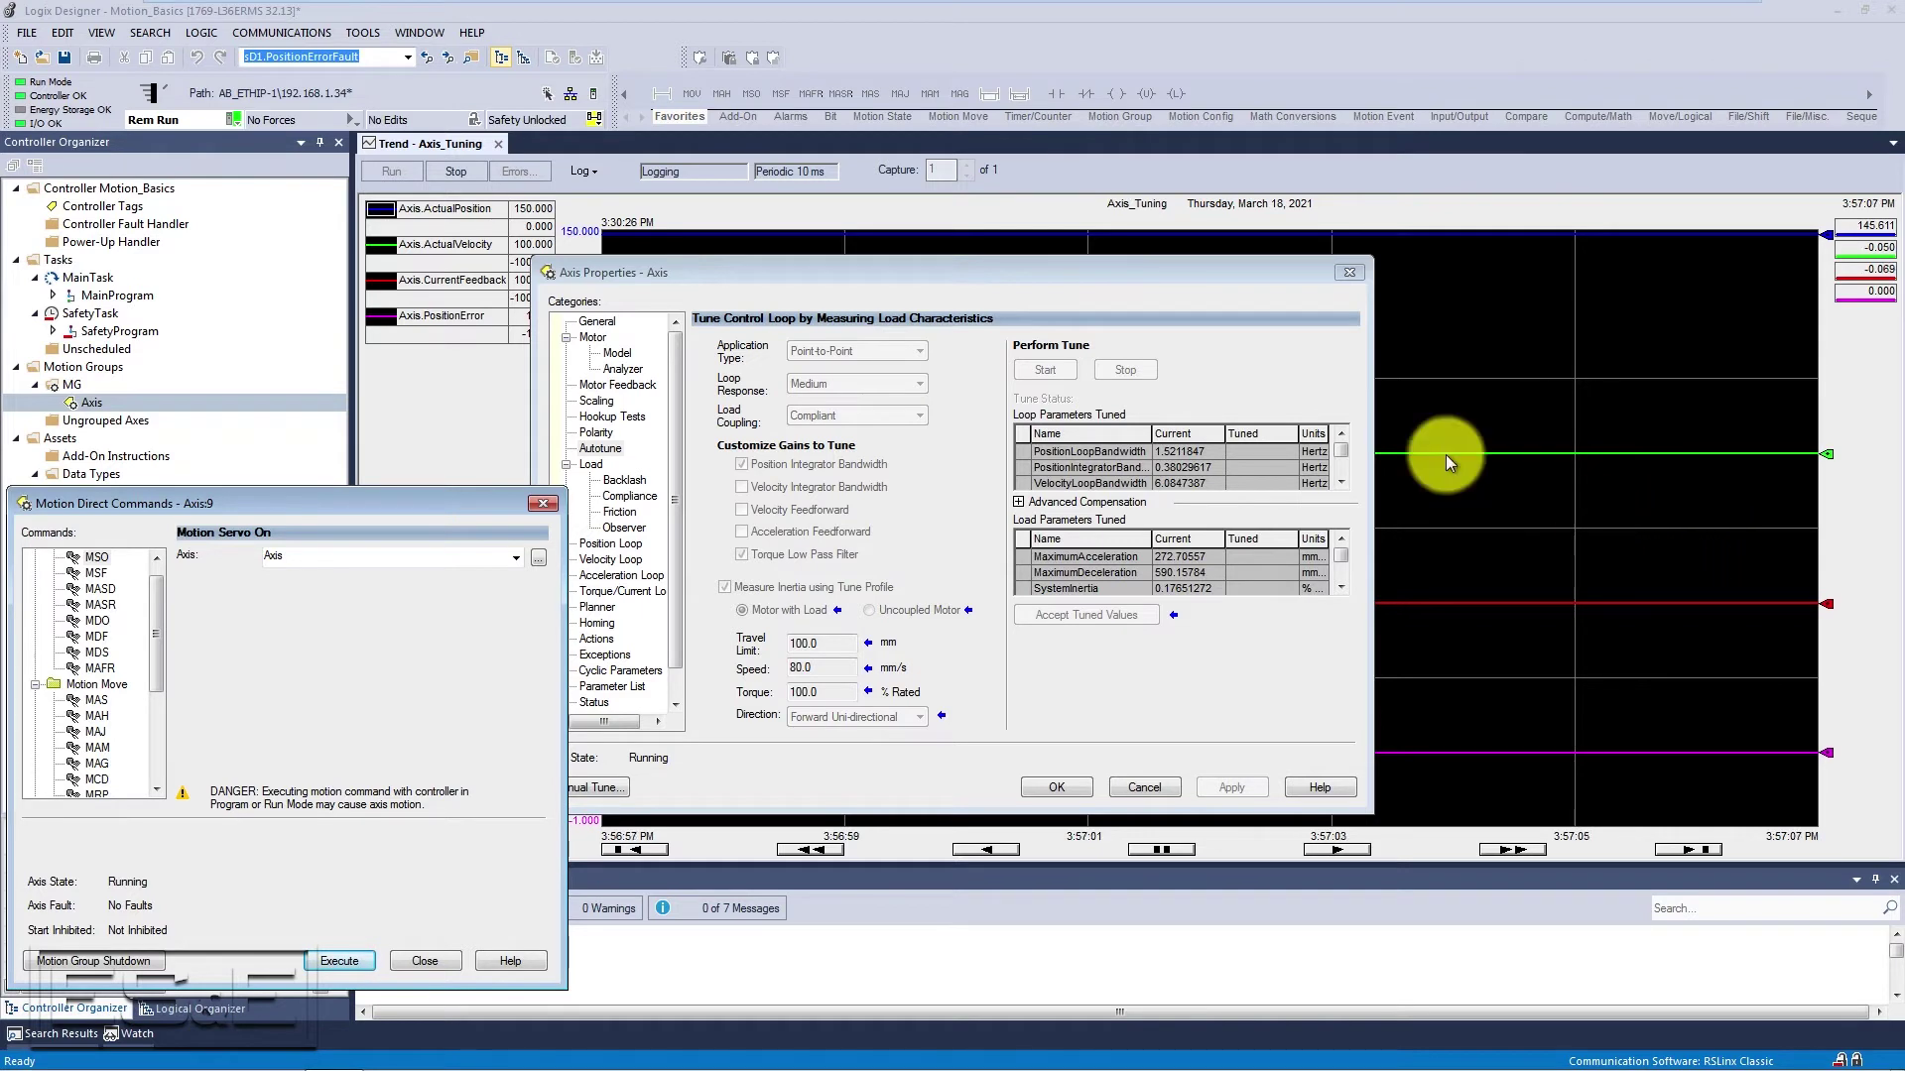
click(1073, 790)
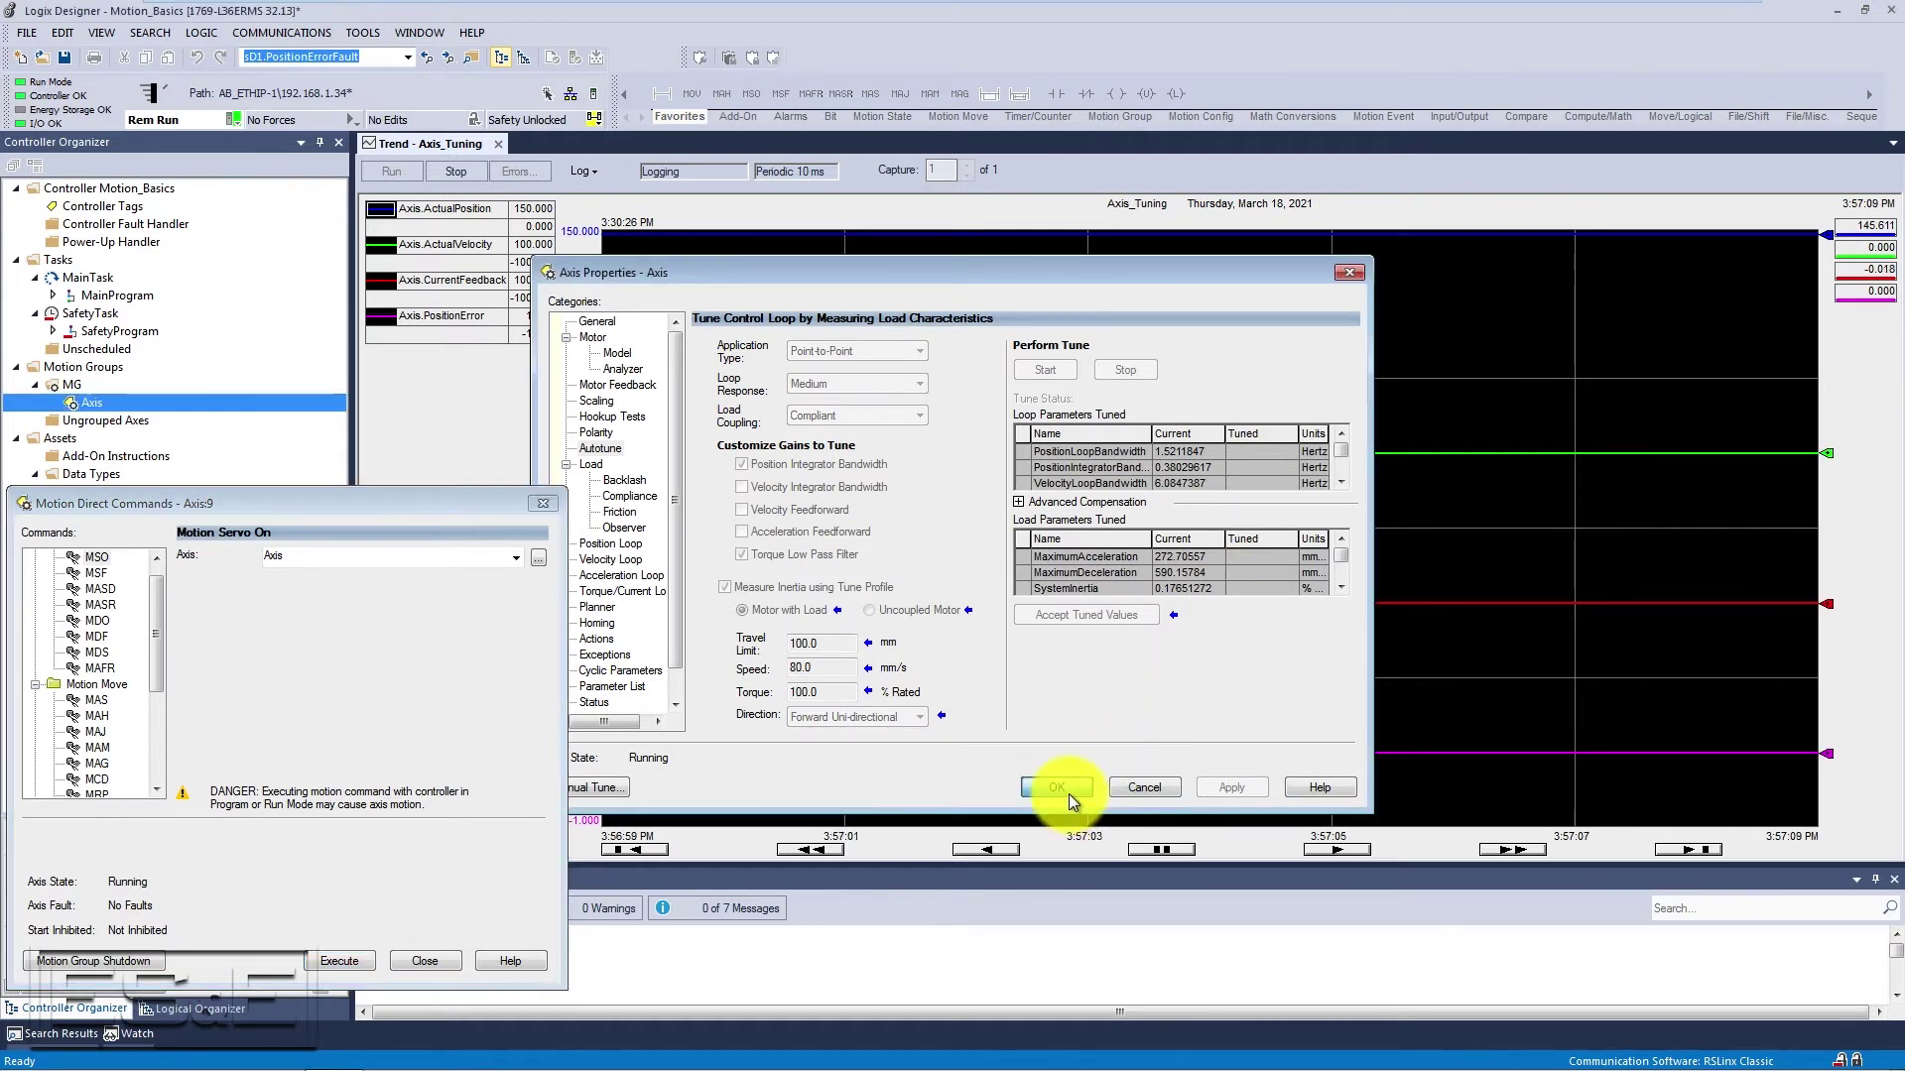
click(1069, 794)
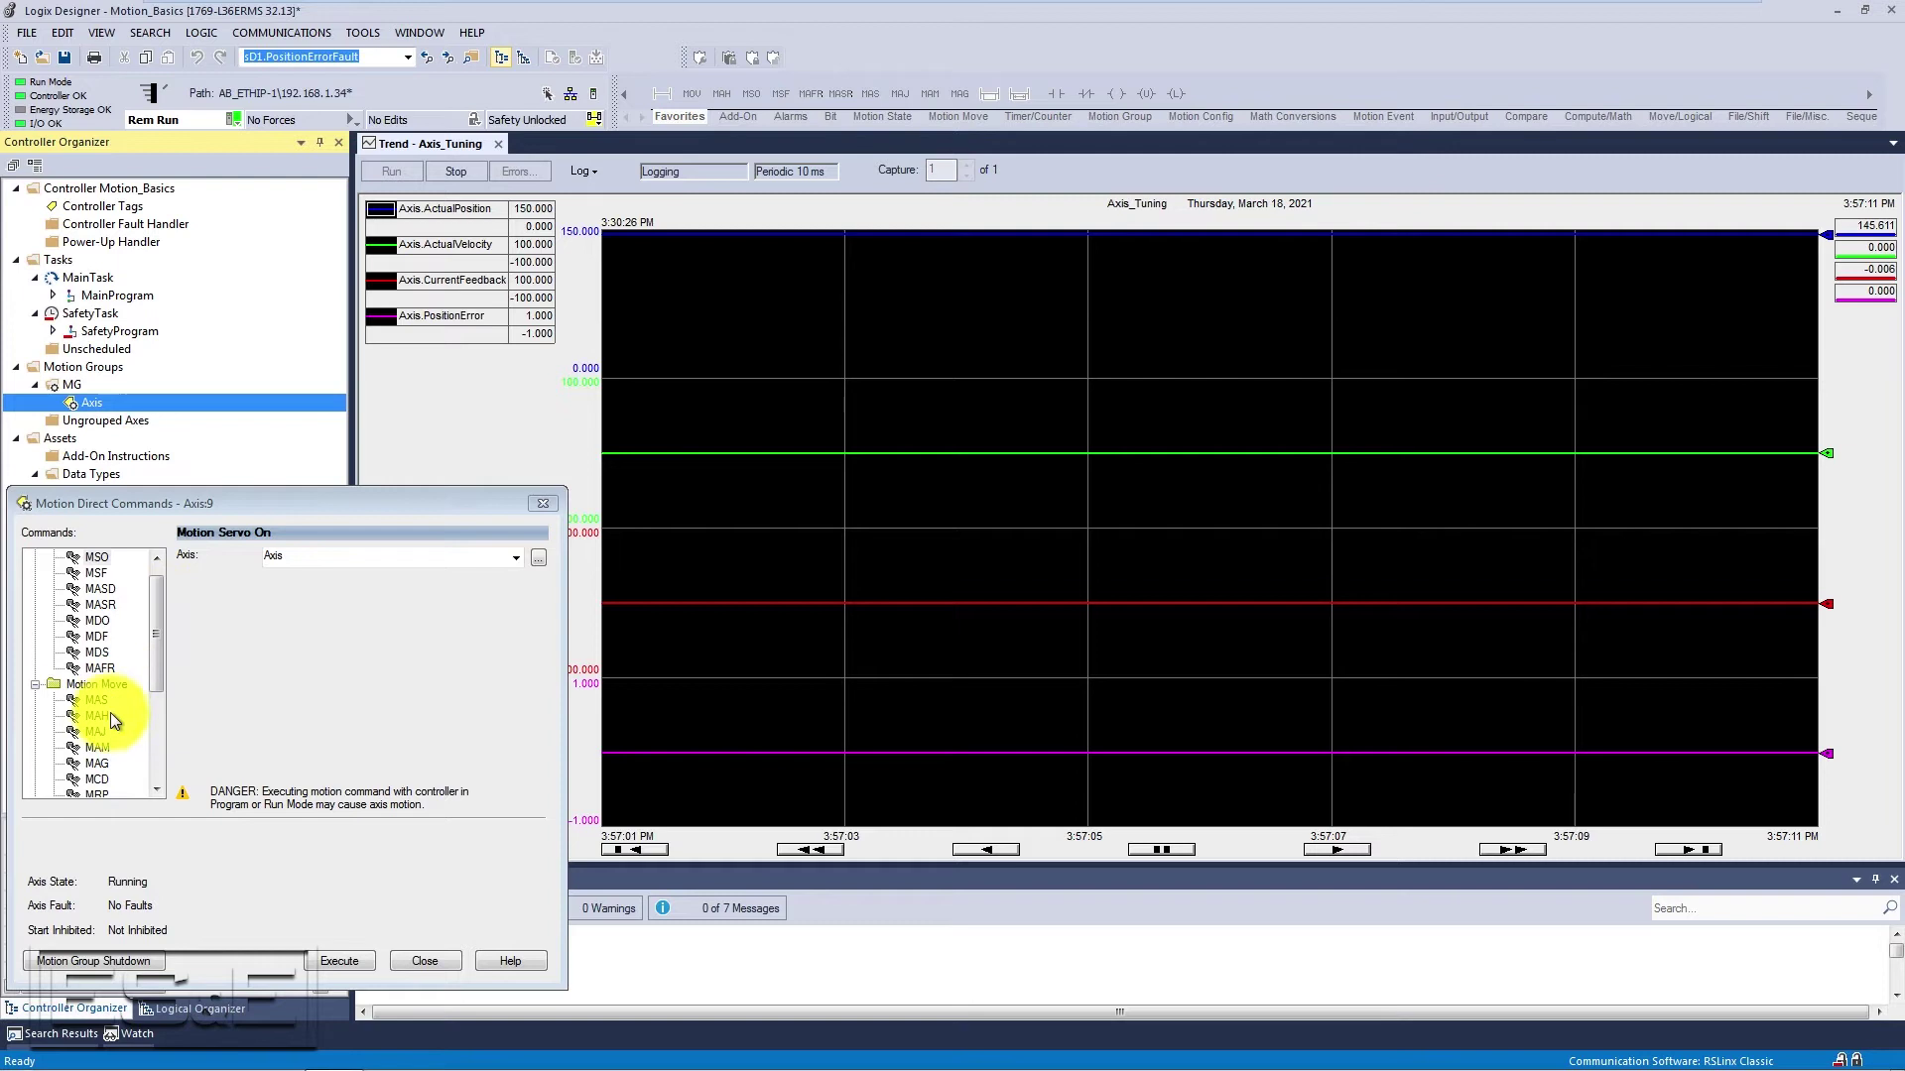
click(101, 746)
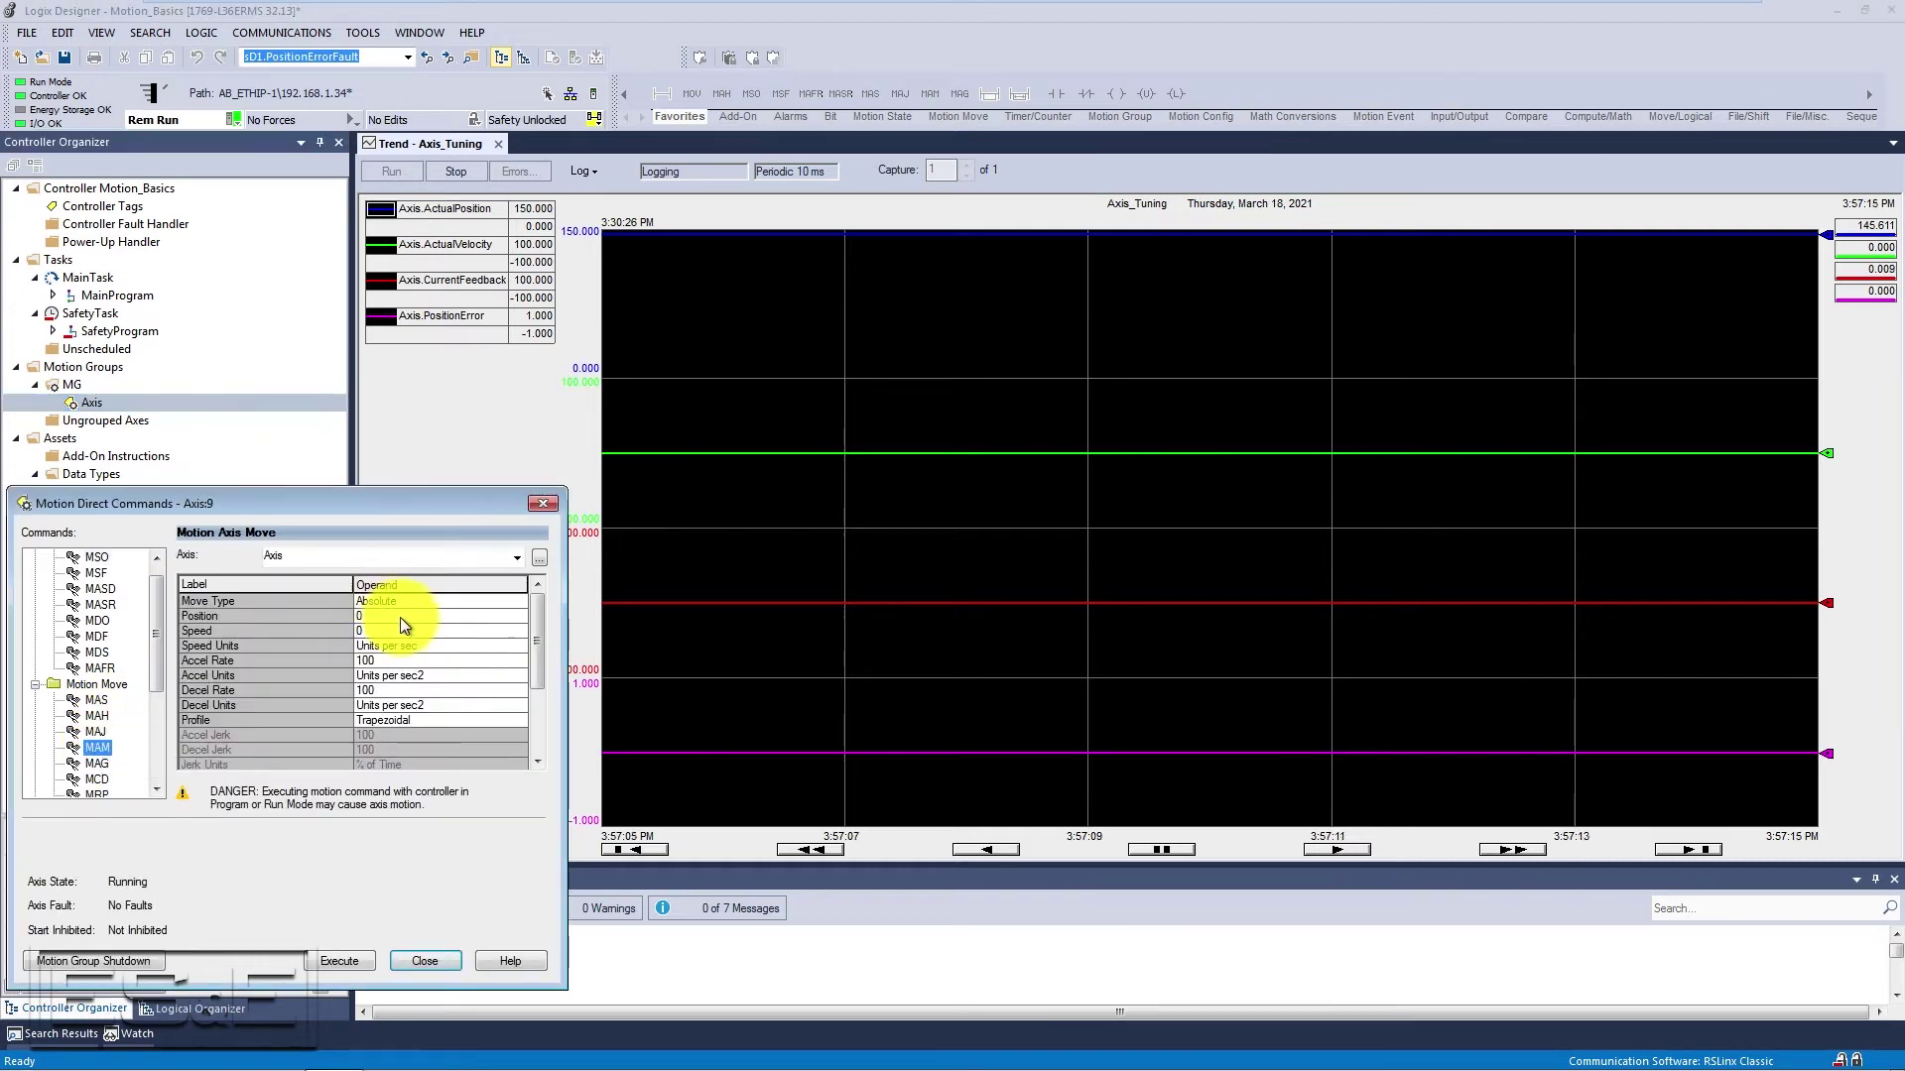
- Run an absolute Motion Axis Move to position 0 at speed 80
click(386, 633)
click(385, 633)
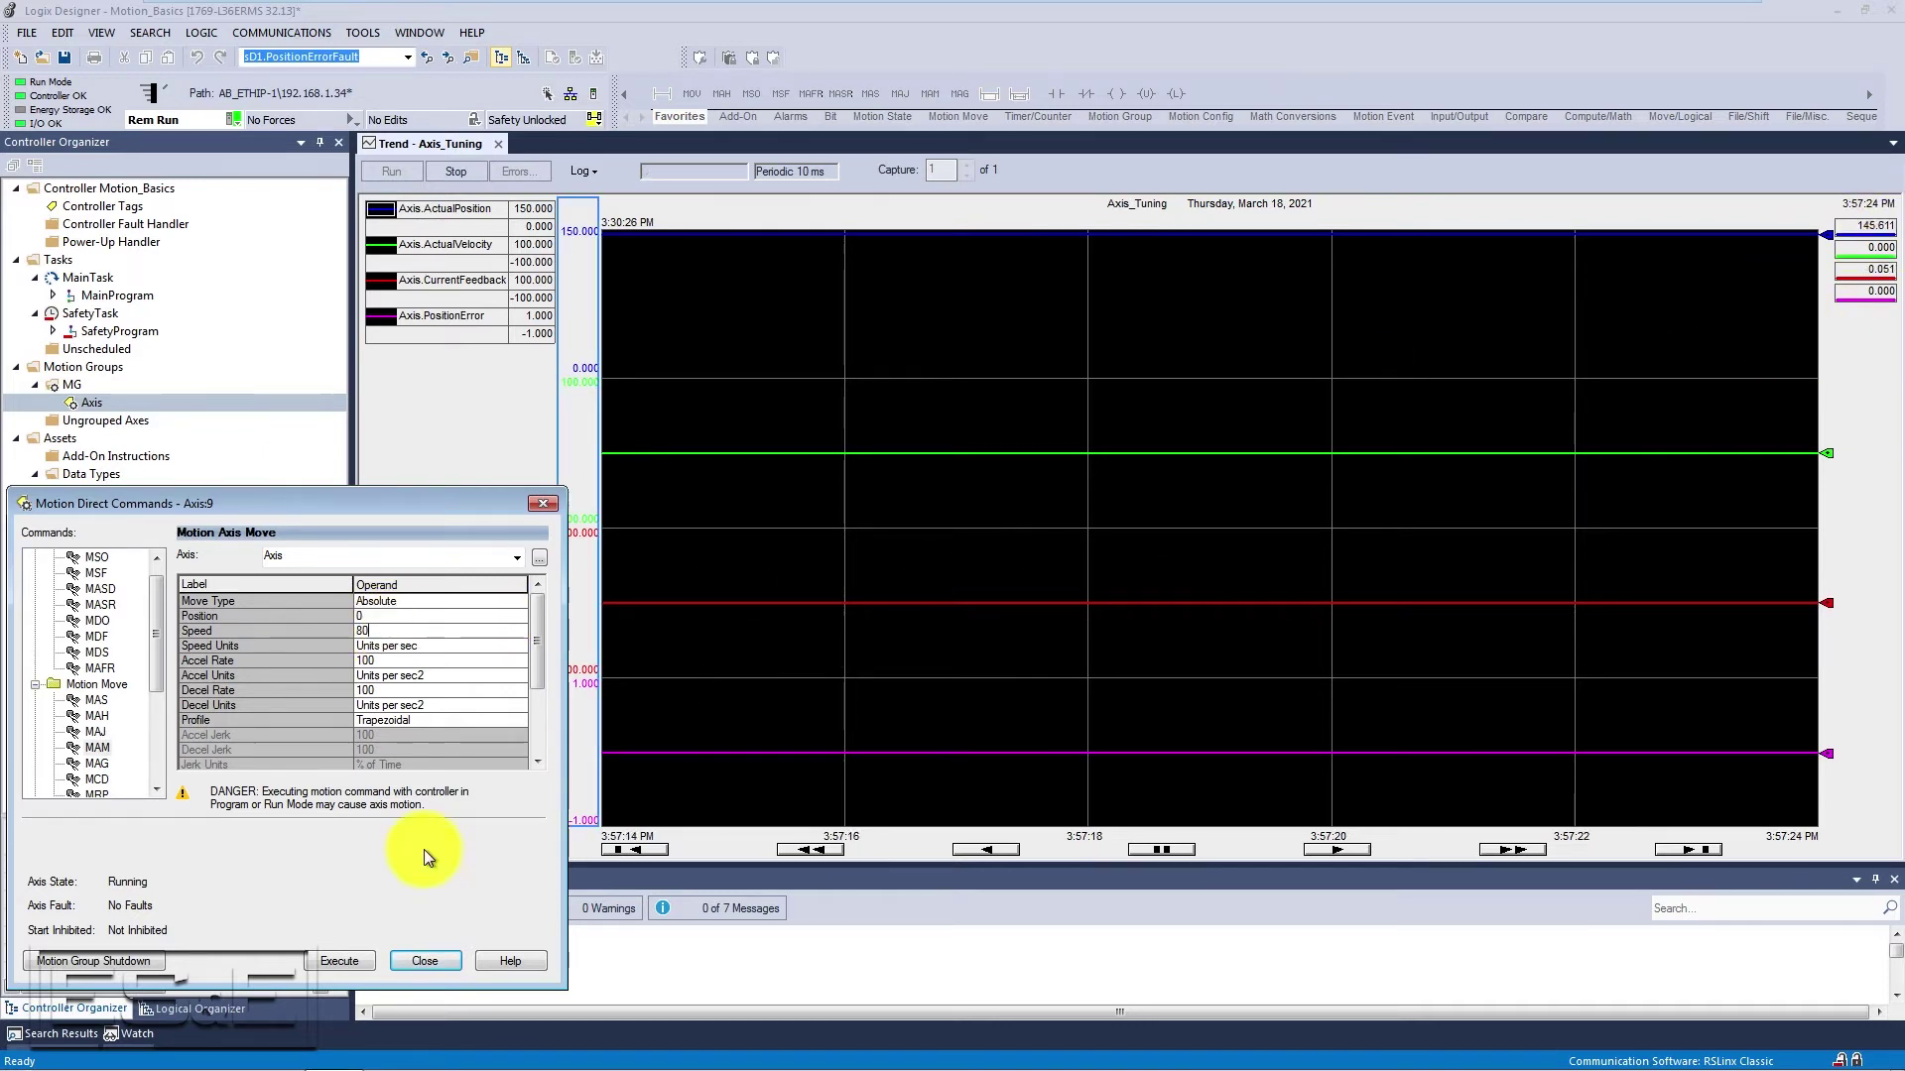
click(340, 962)
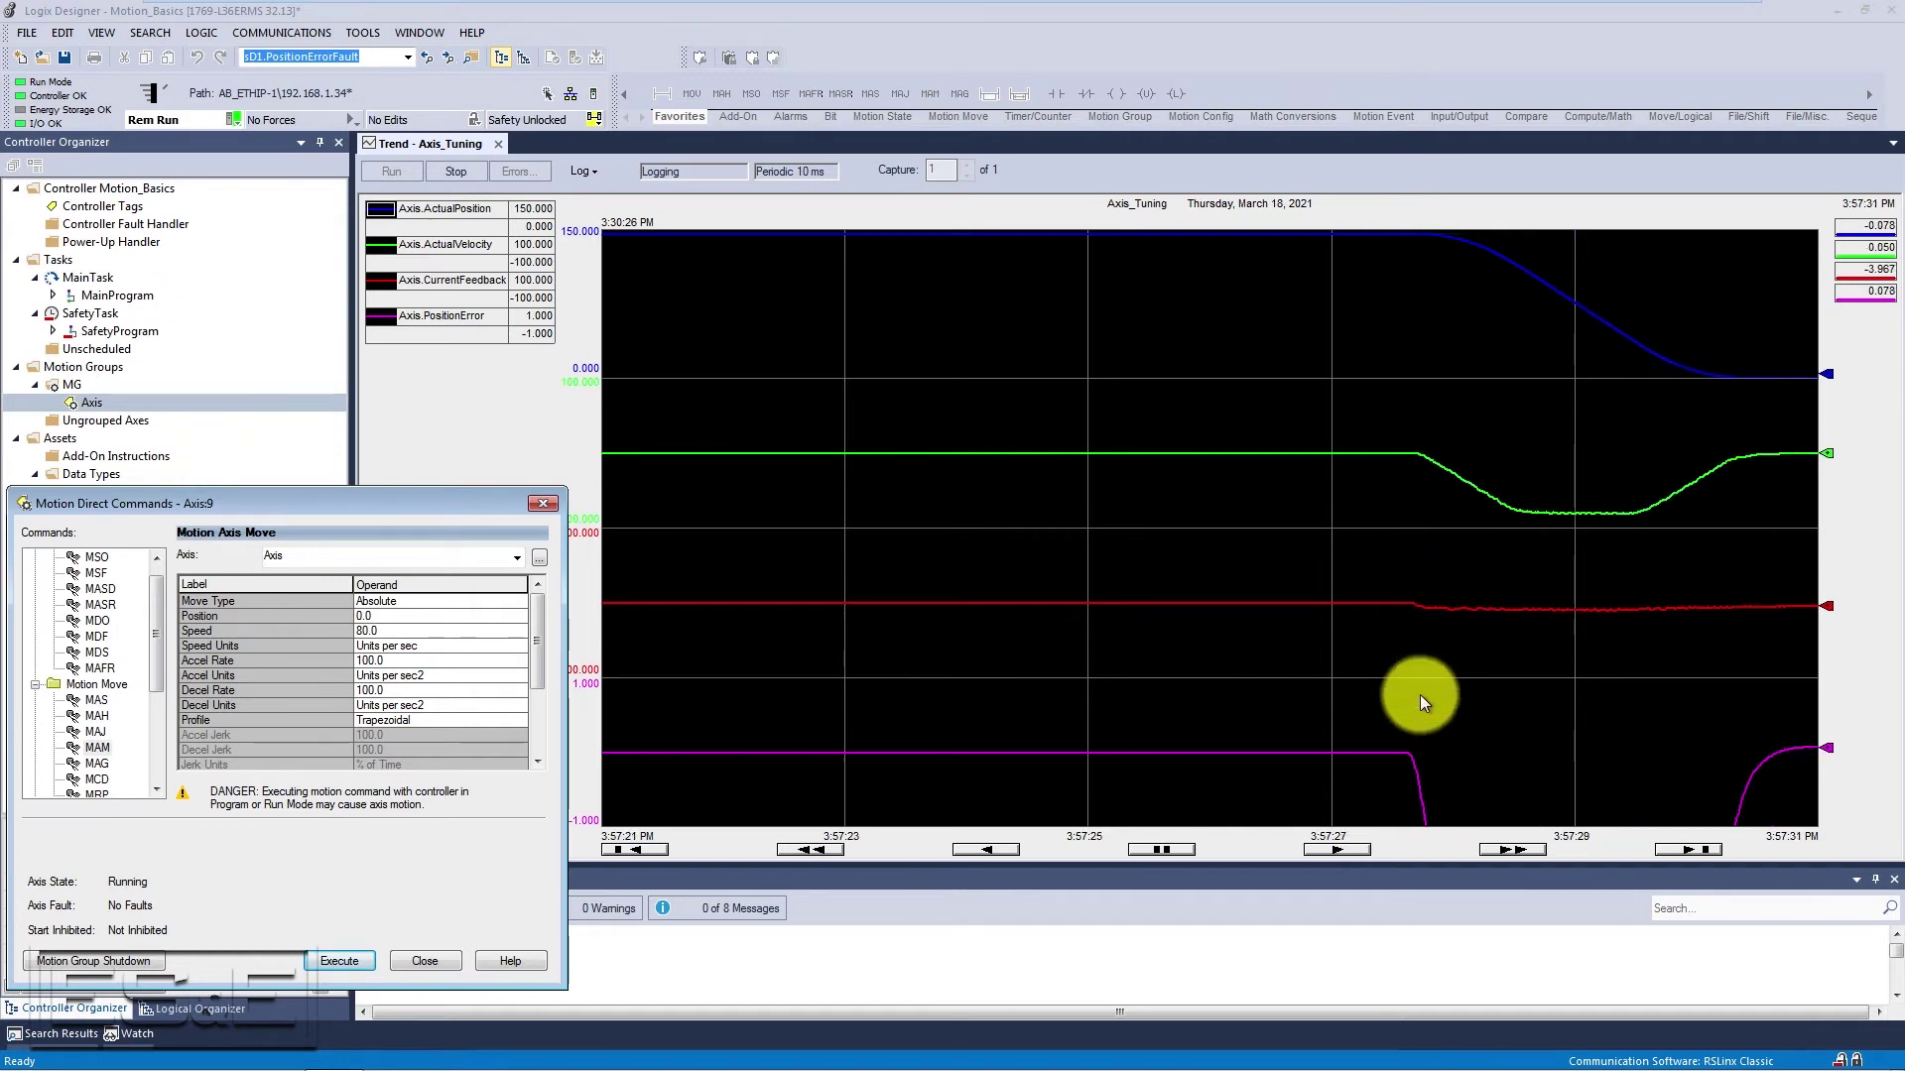
- Pause the trend and place the value cursor at 3:57:29 PM to read position error
click(1163, 849)
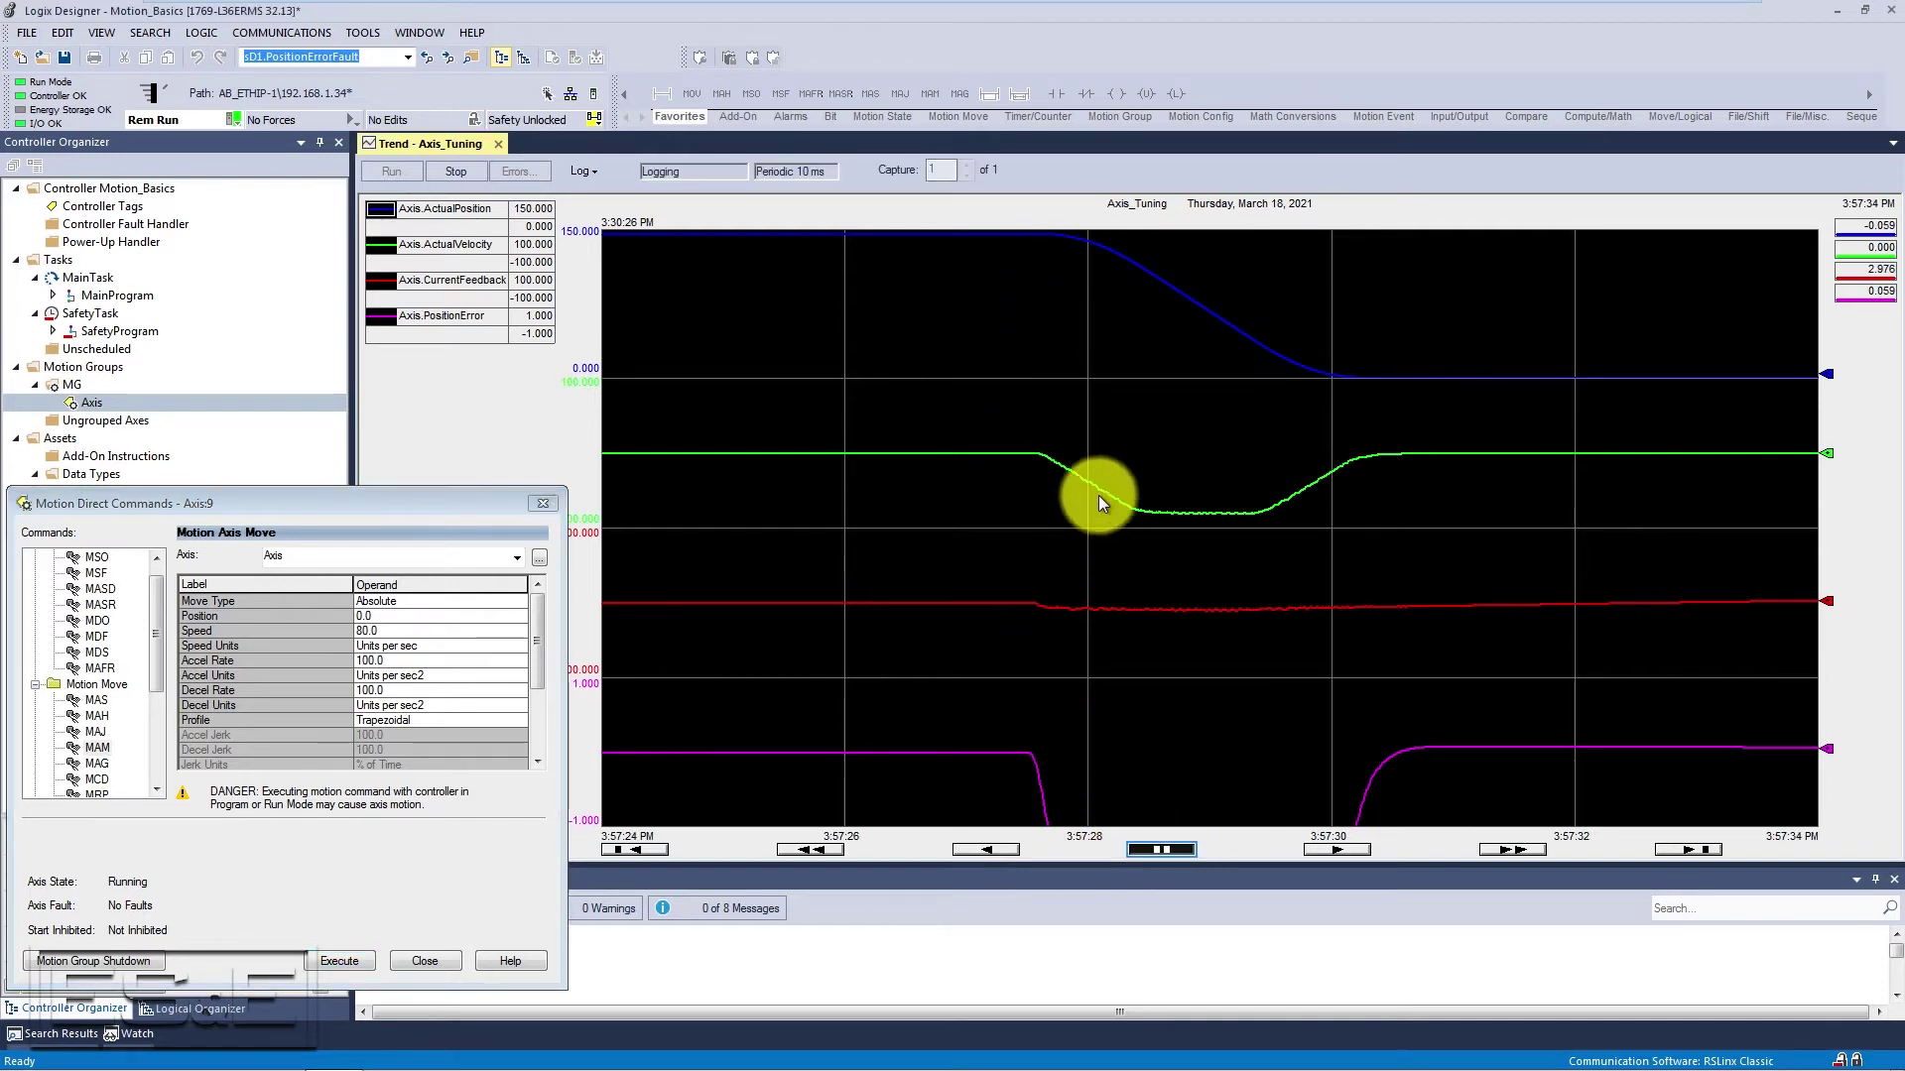
click(1050, 615)
click(1192, 645)
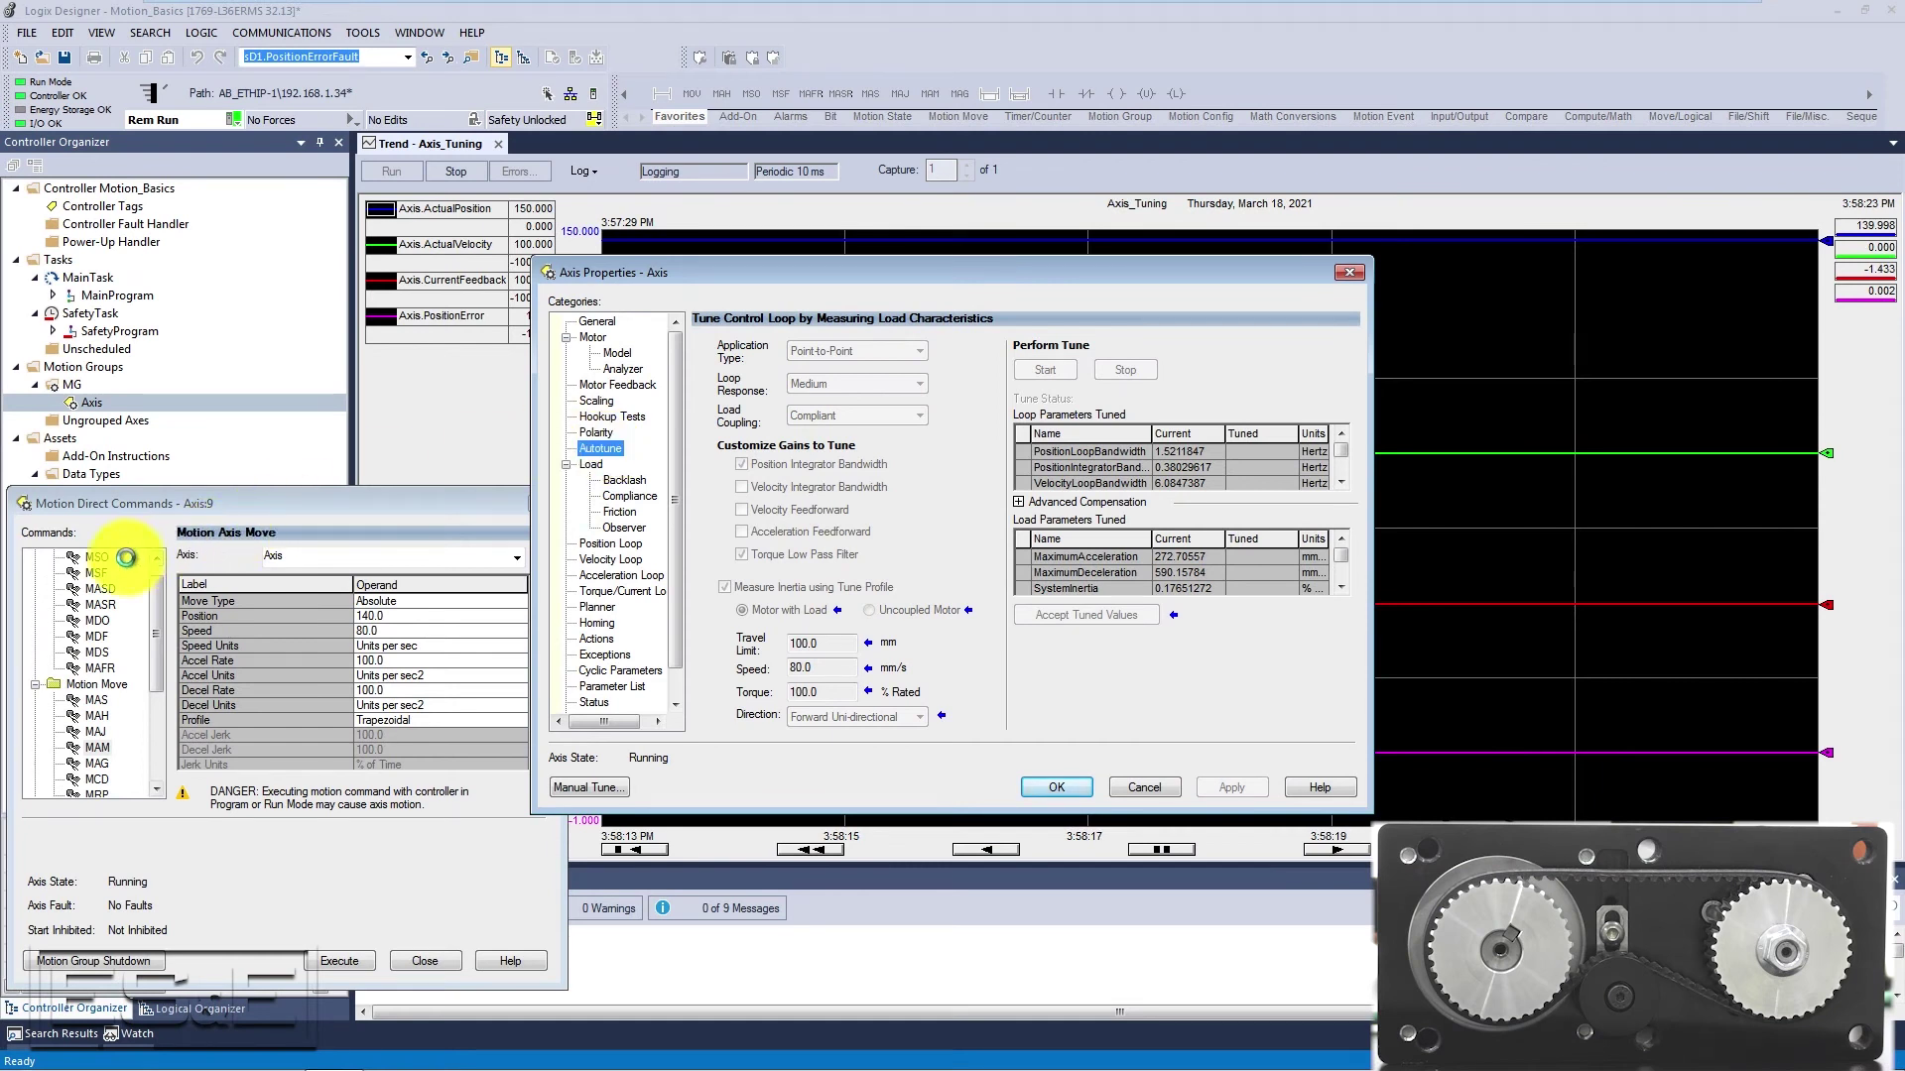
- Turn the servo off with MSF and set the application type to Tracking
click(100, 572)
click(340, 949)
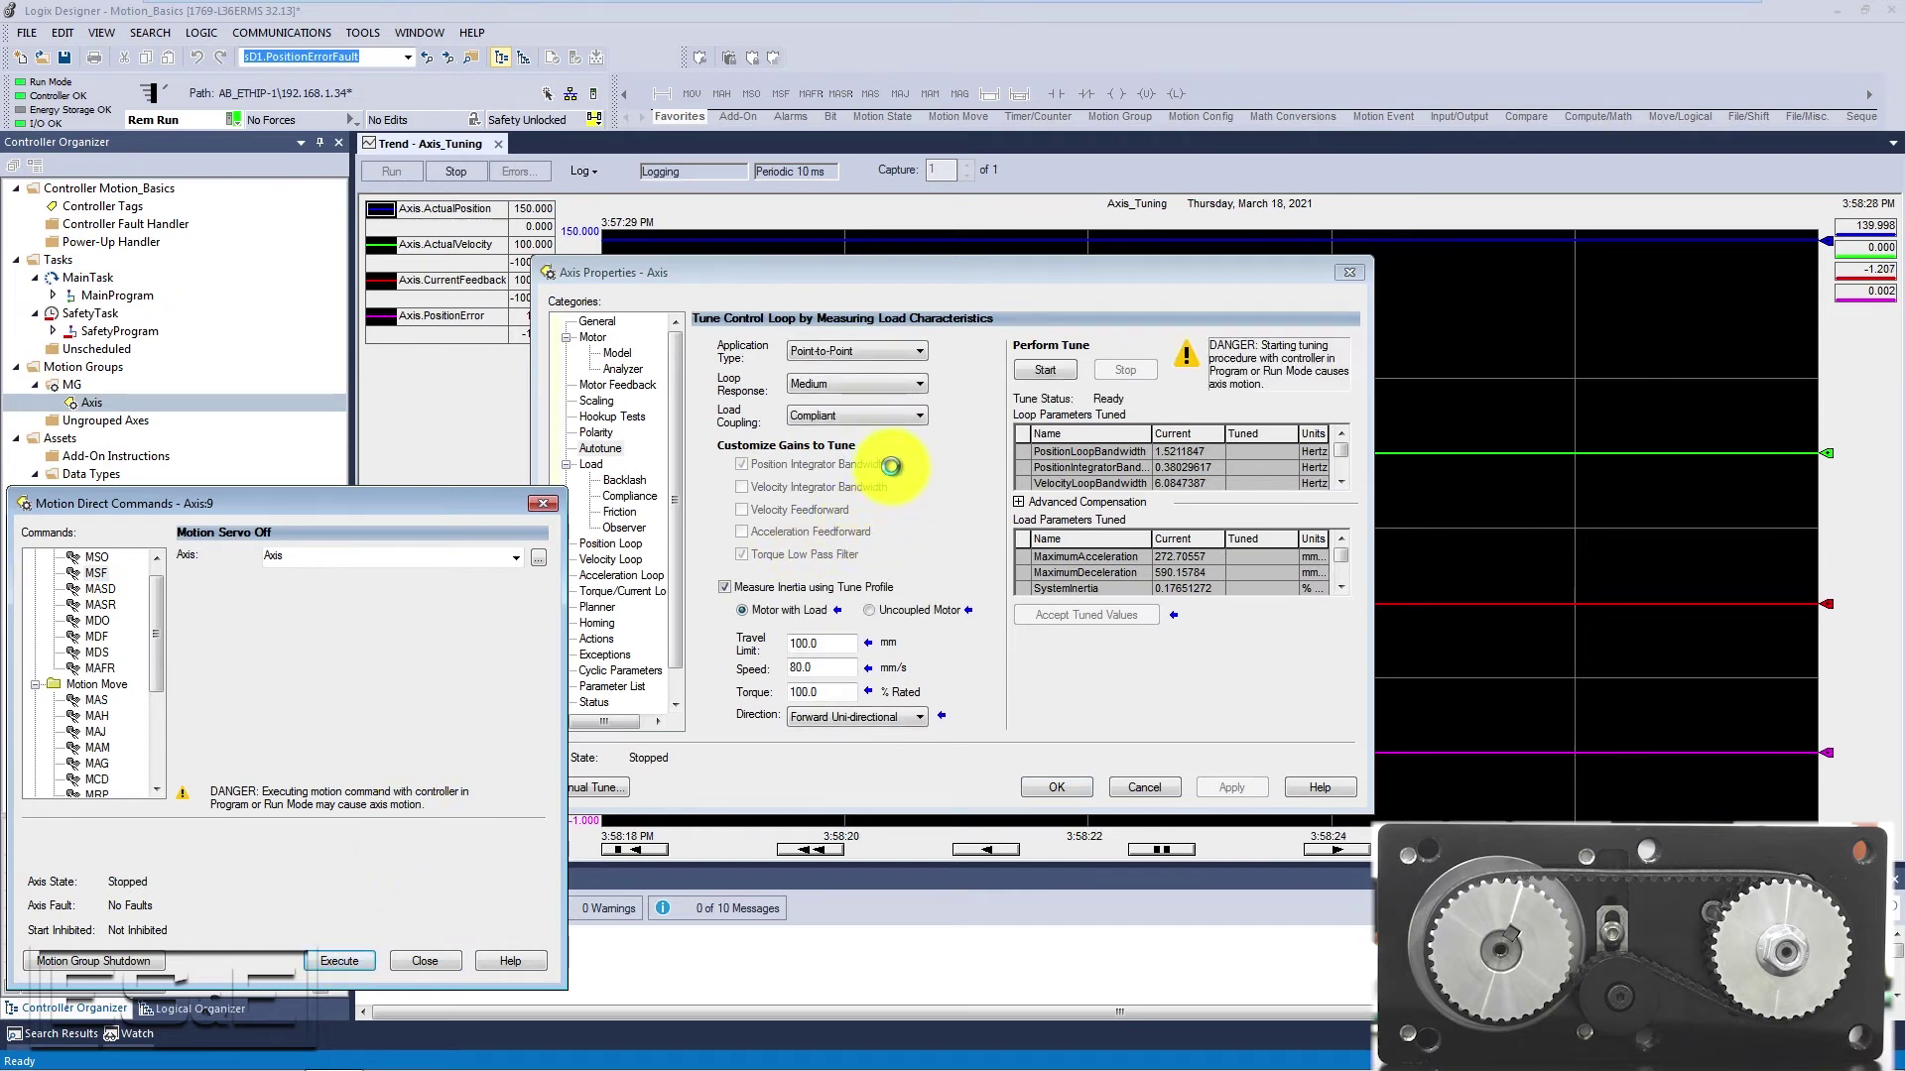
click(903, 352)
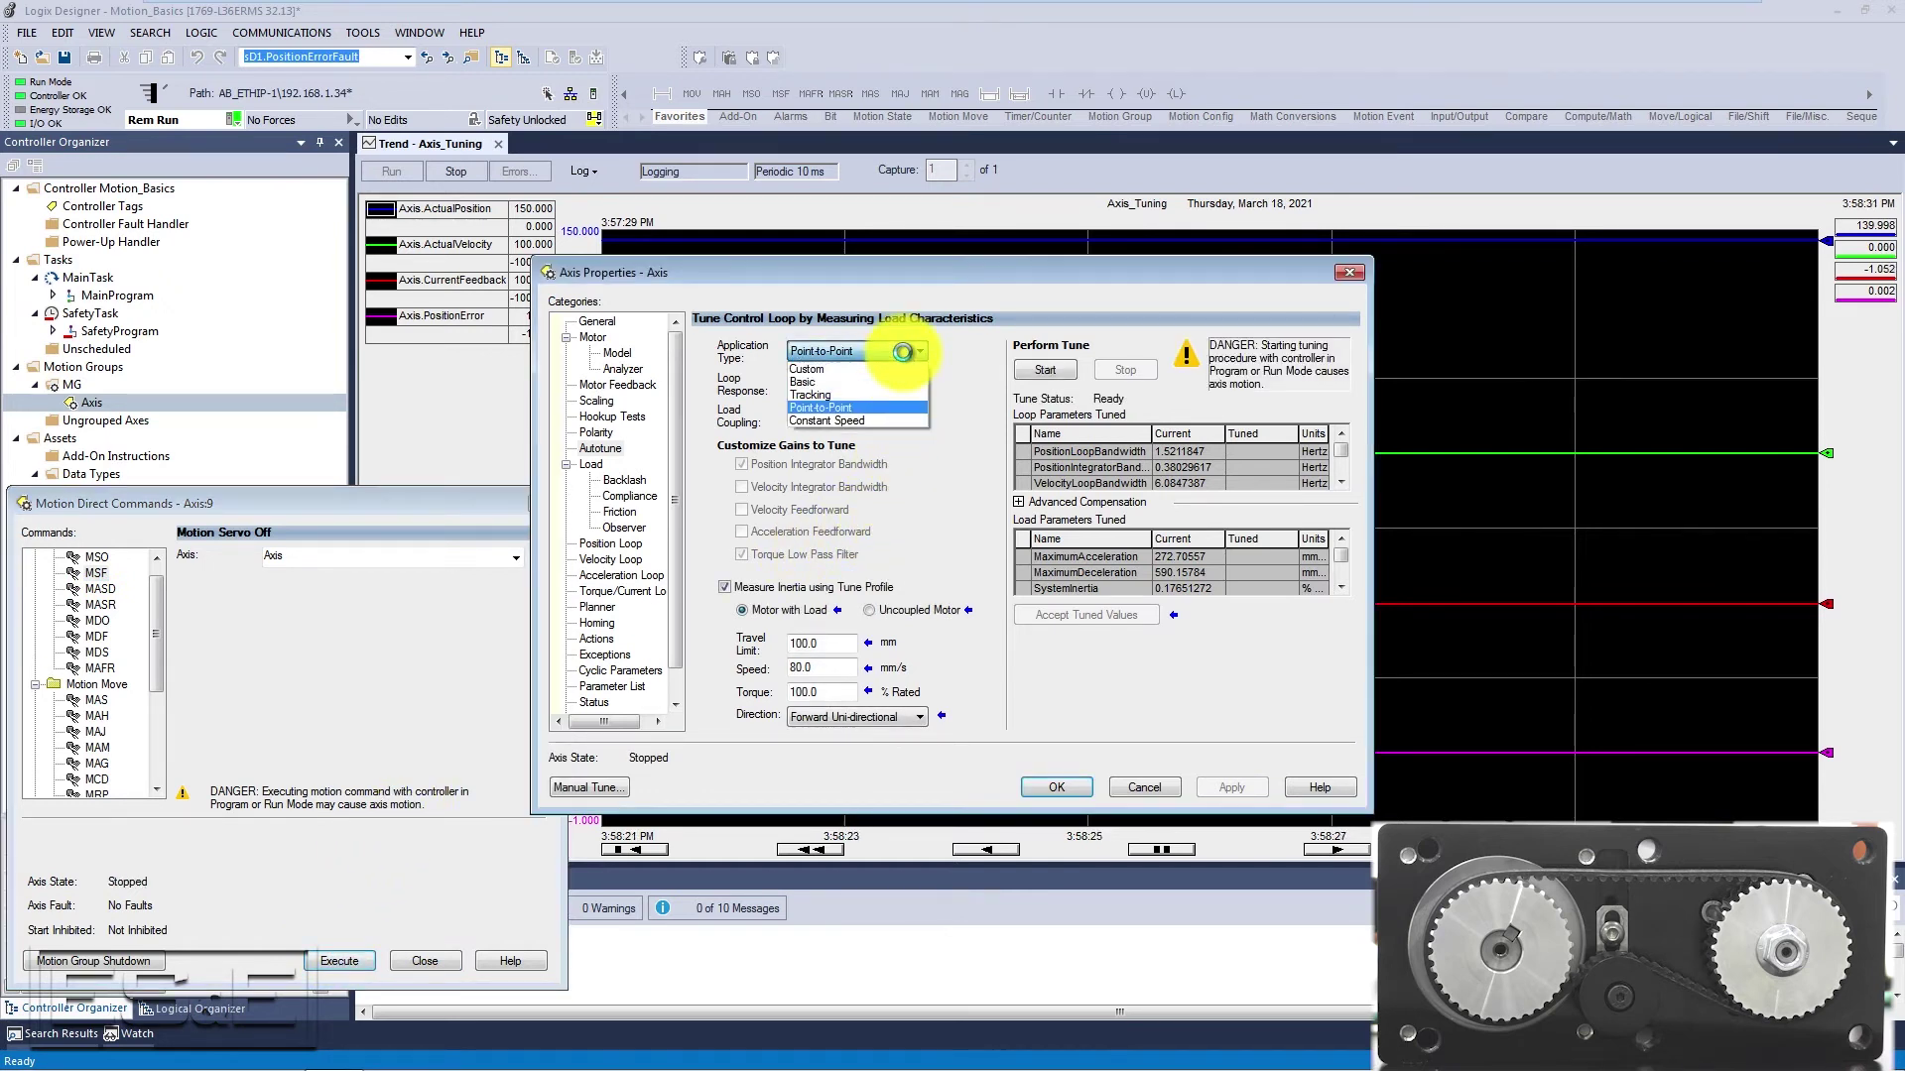
click(841, 394)
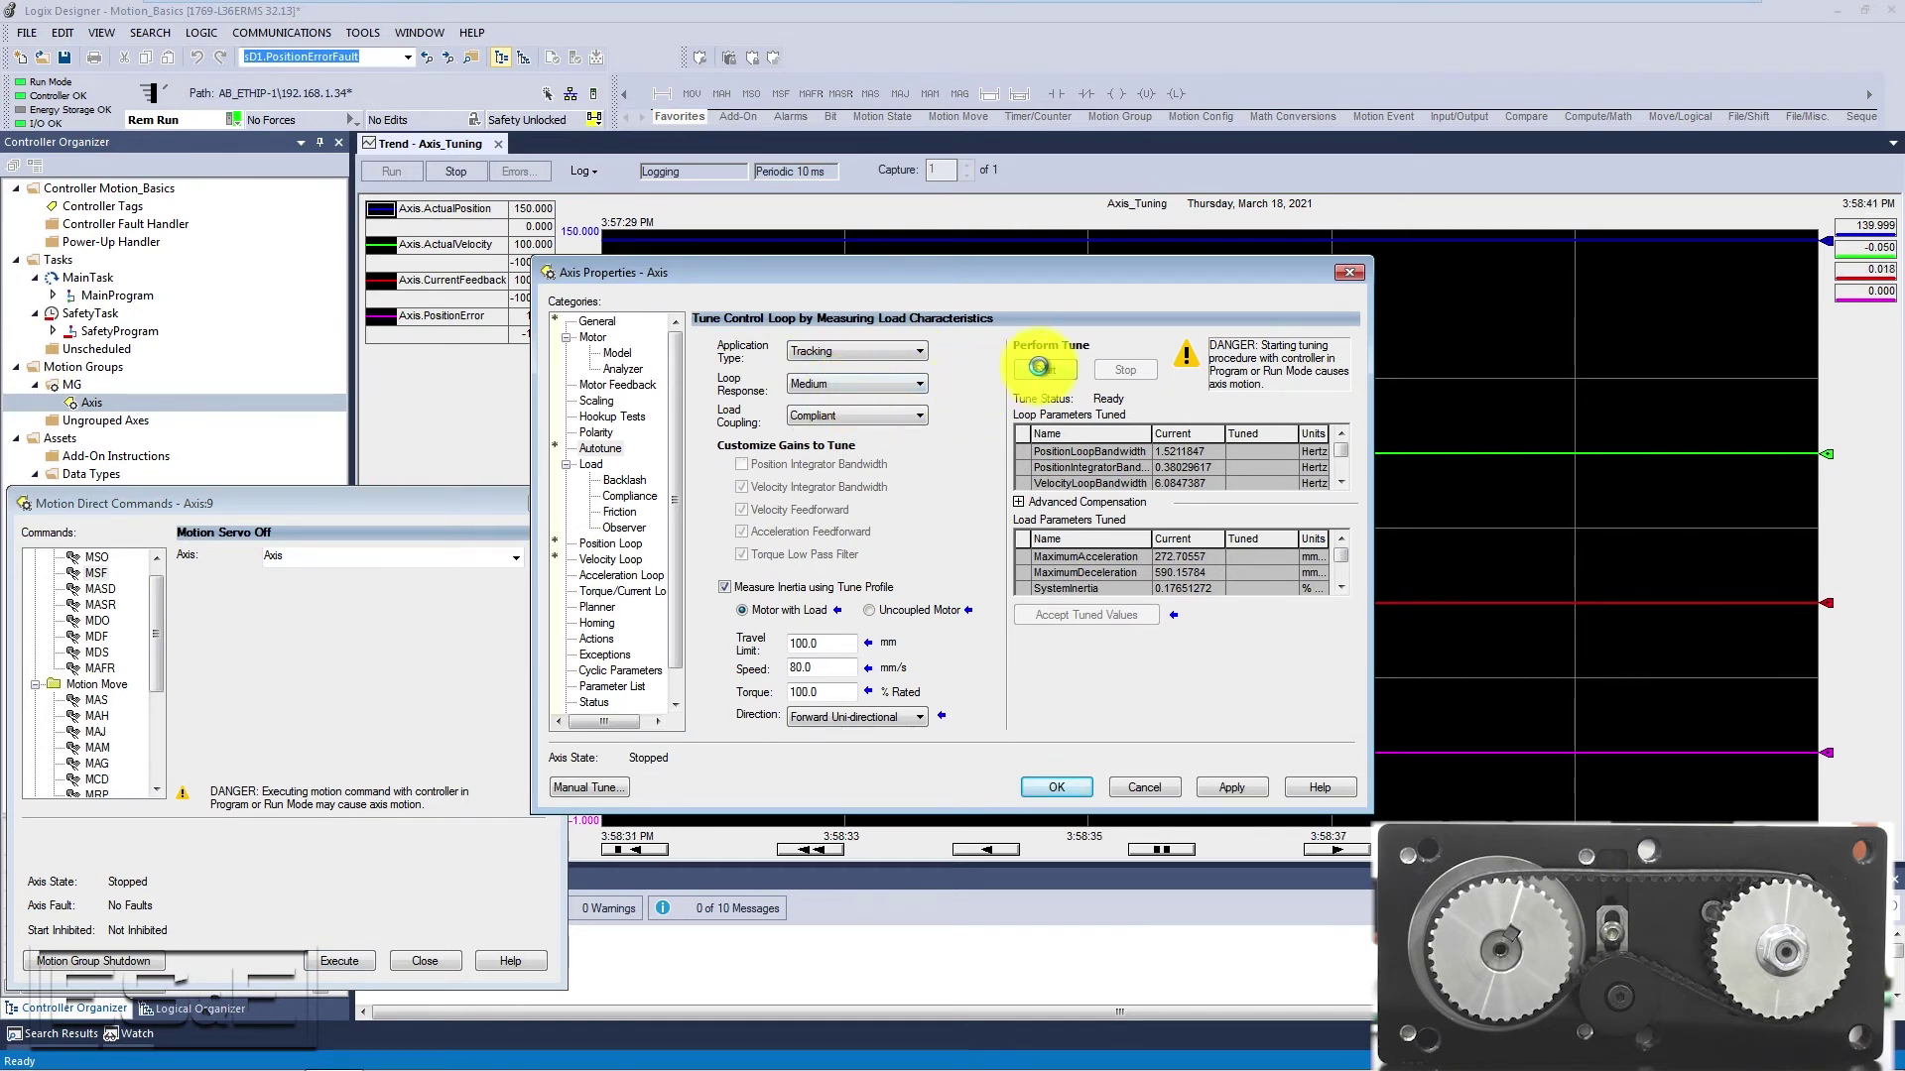
- Run the Tracking autotune, saving pending edits, and close Axis Properties after it completes
click(1039, 367)
click(1028, 593)
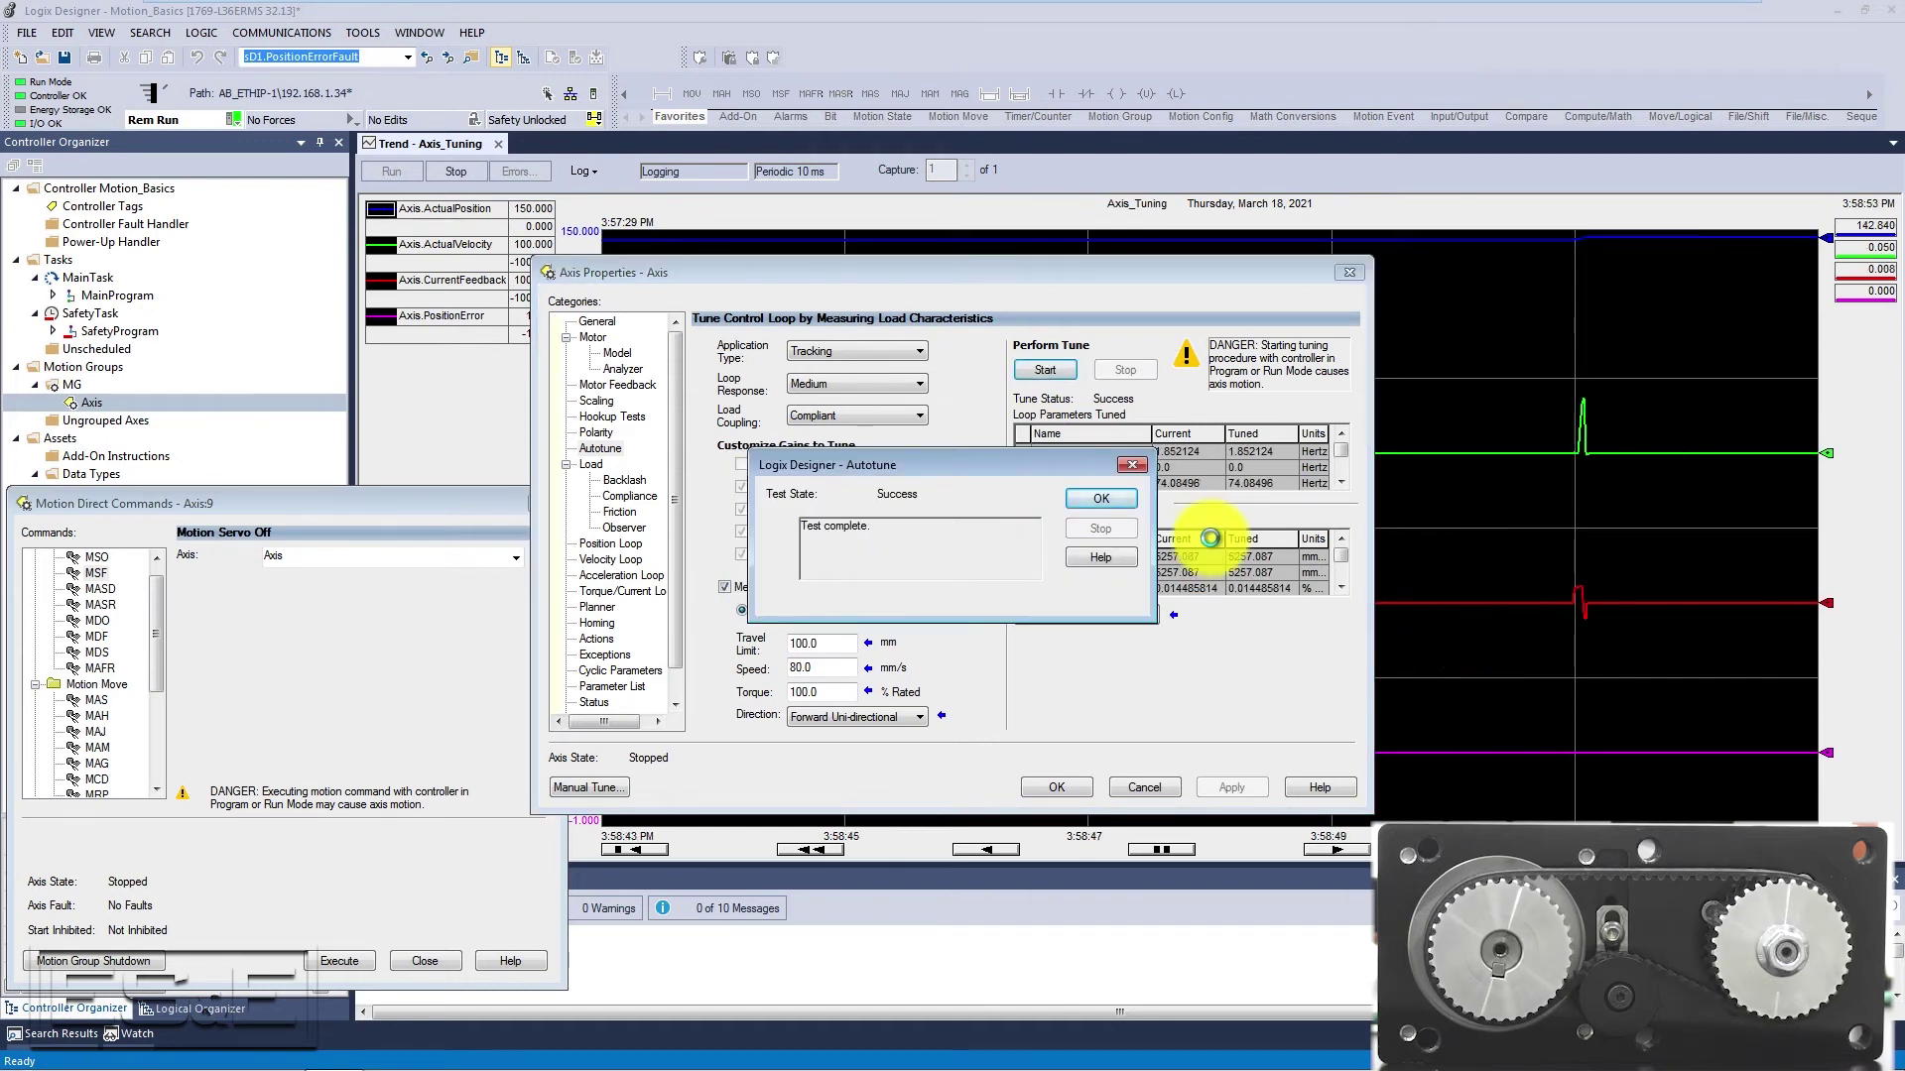
click(1101, 498)
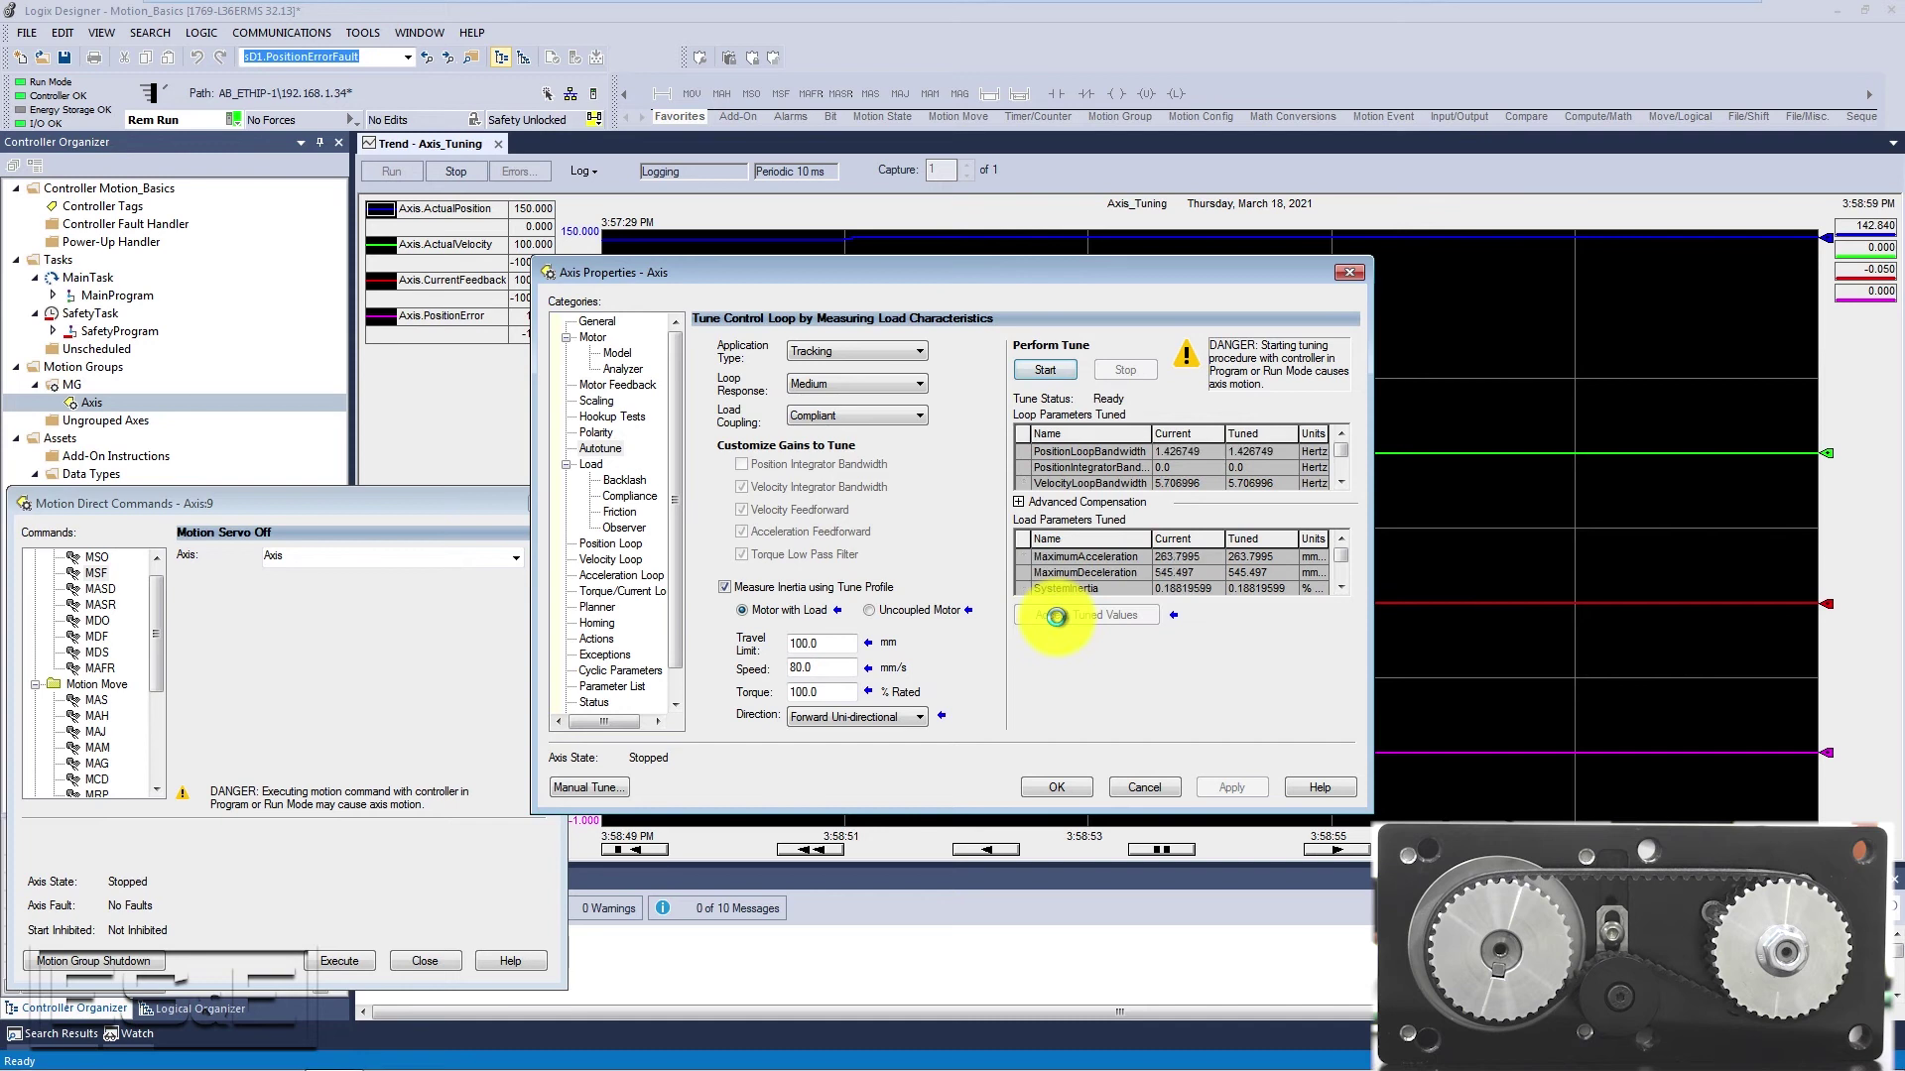
click(1053, 789)
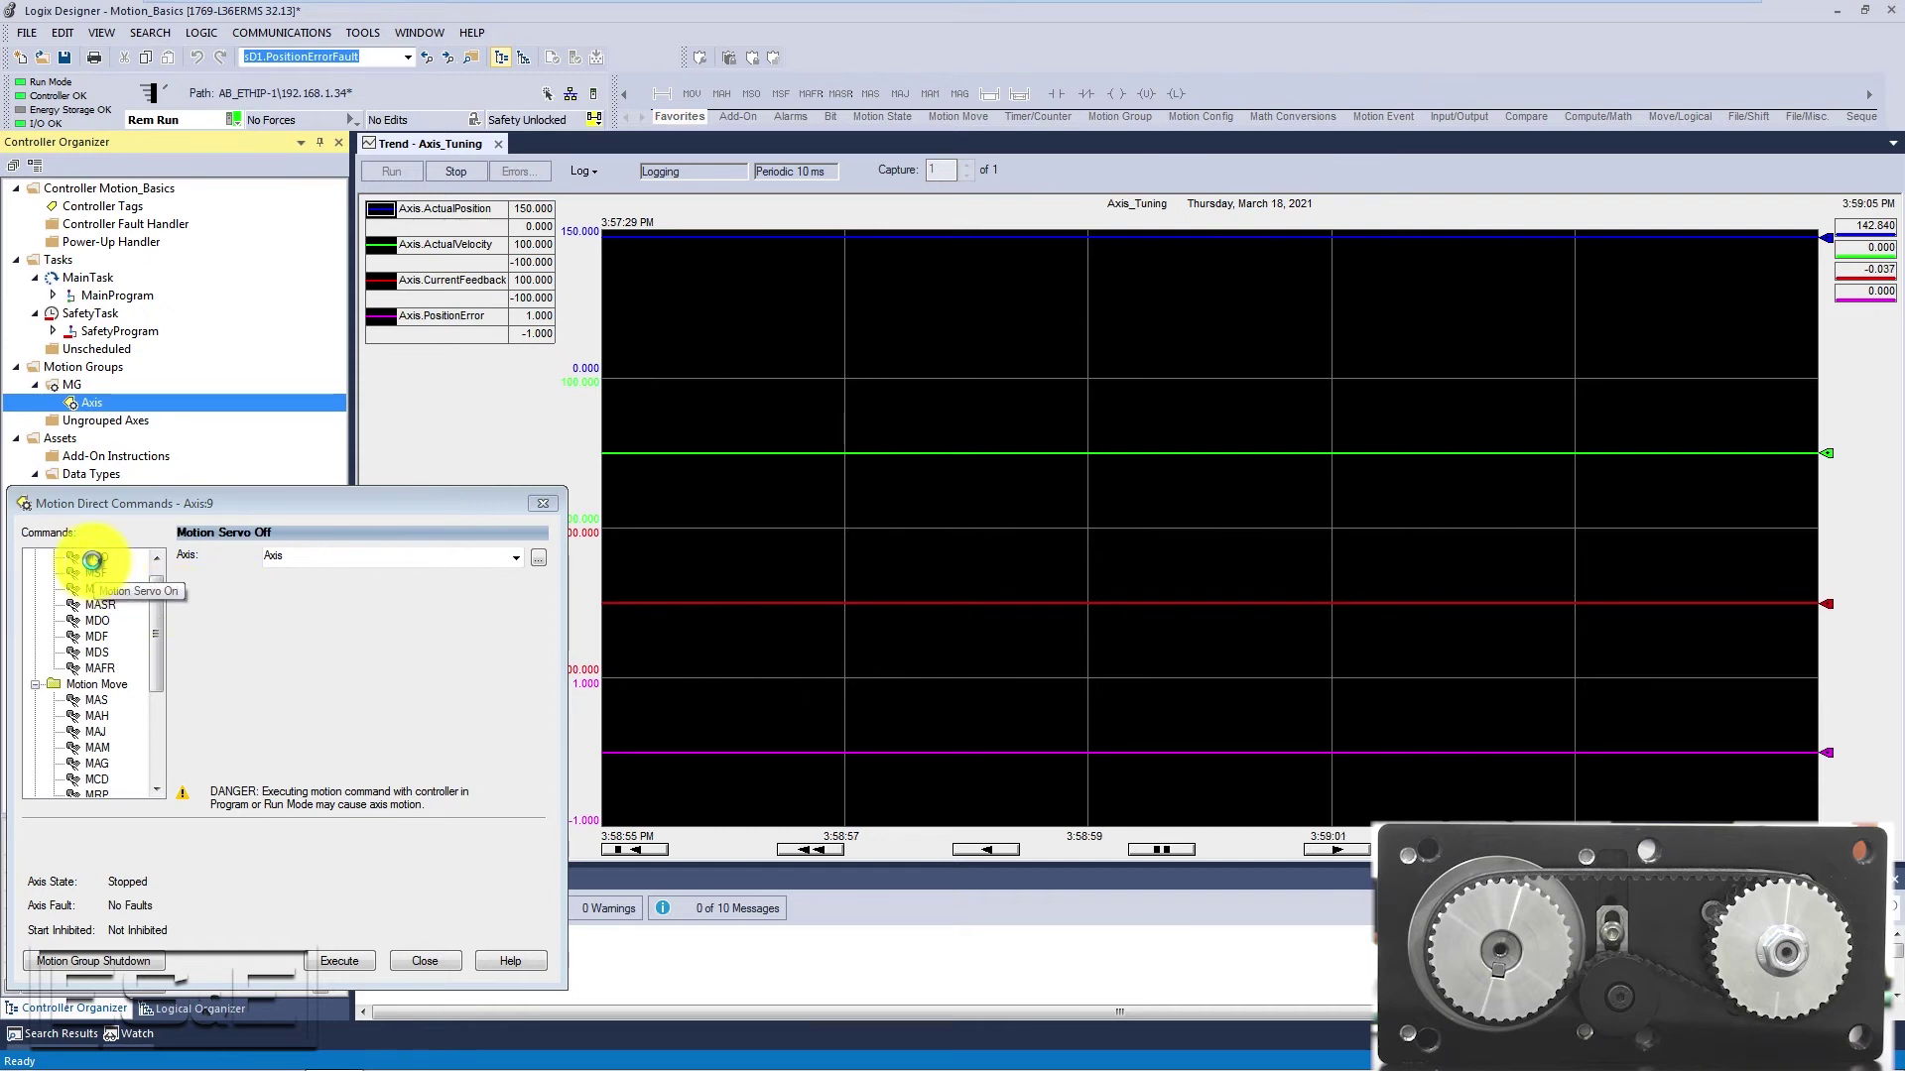
- Turn the servo on with MSO and run a Motion Axis Move to position 0.0
click(97, 556)
click(339, 960)
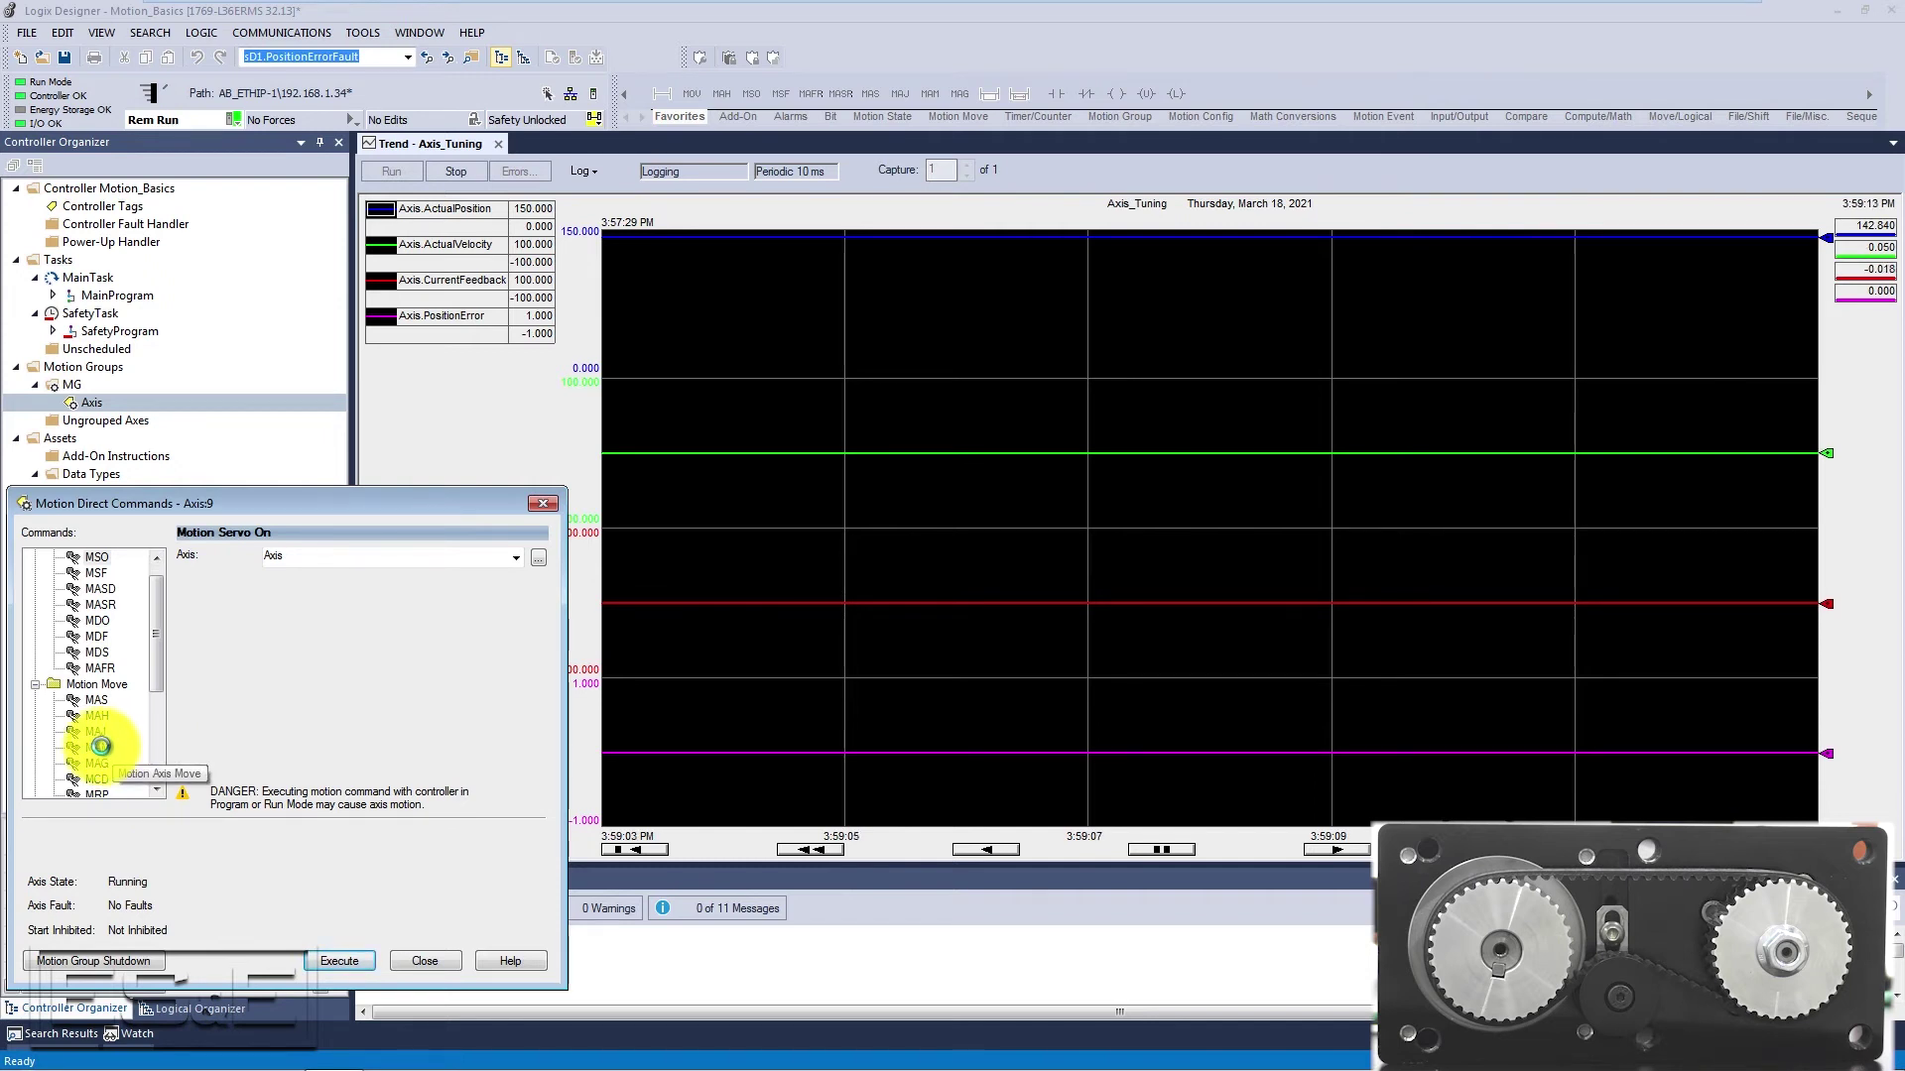
click(101, 746)
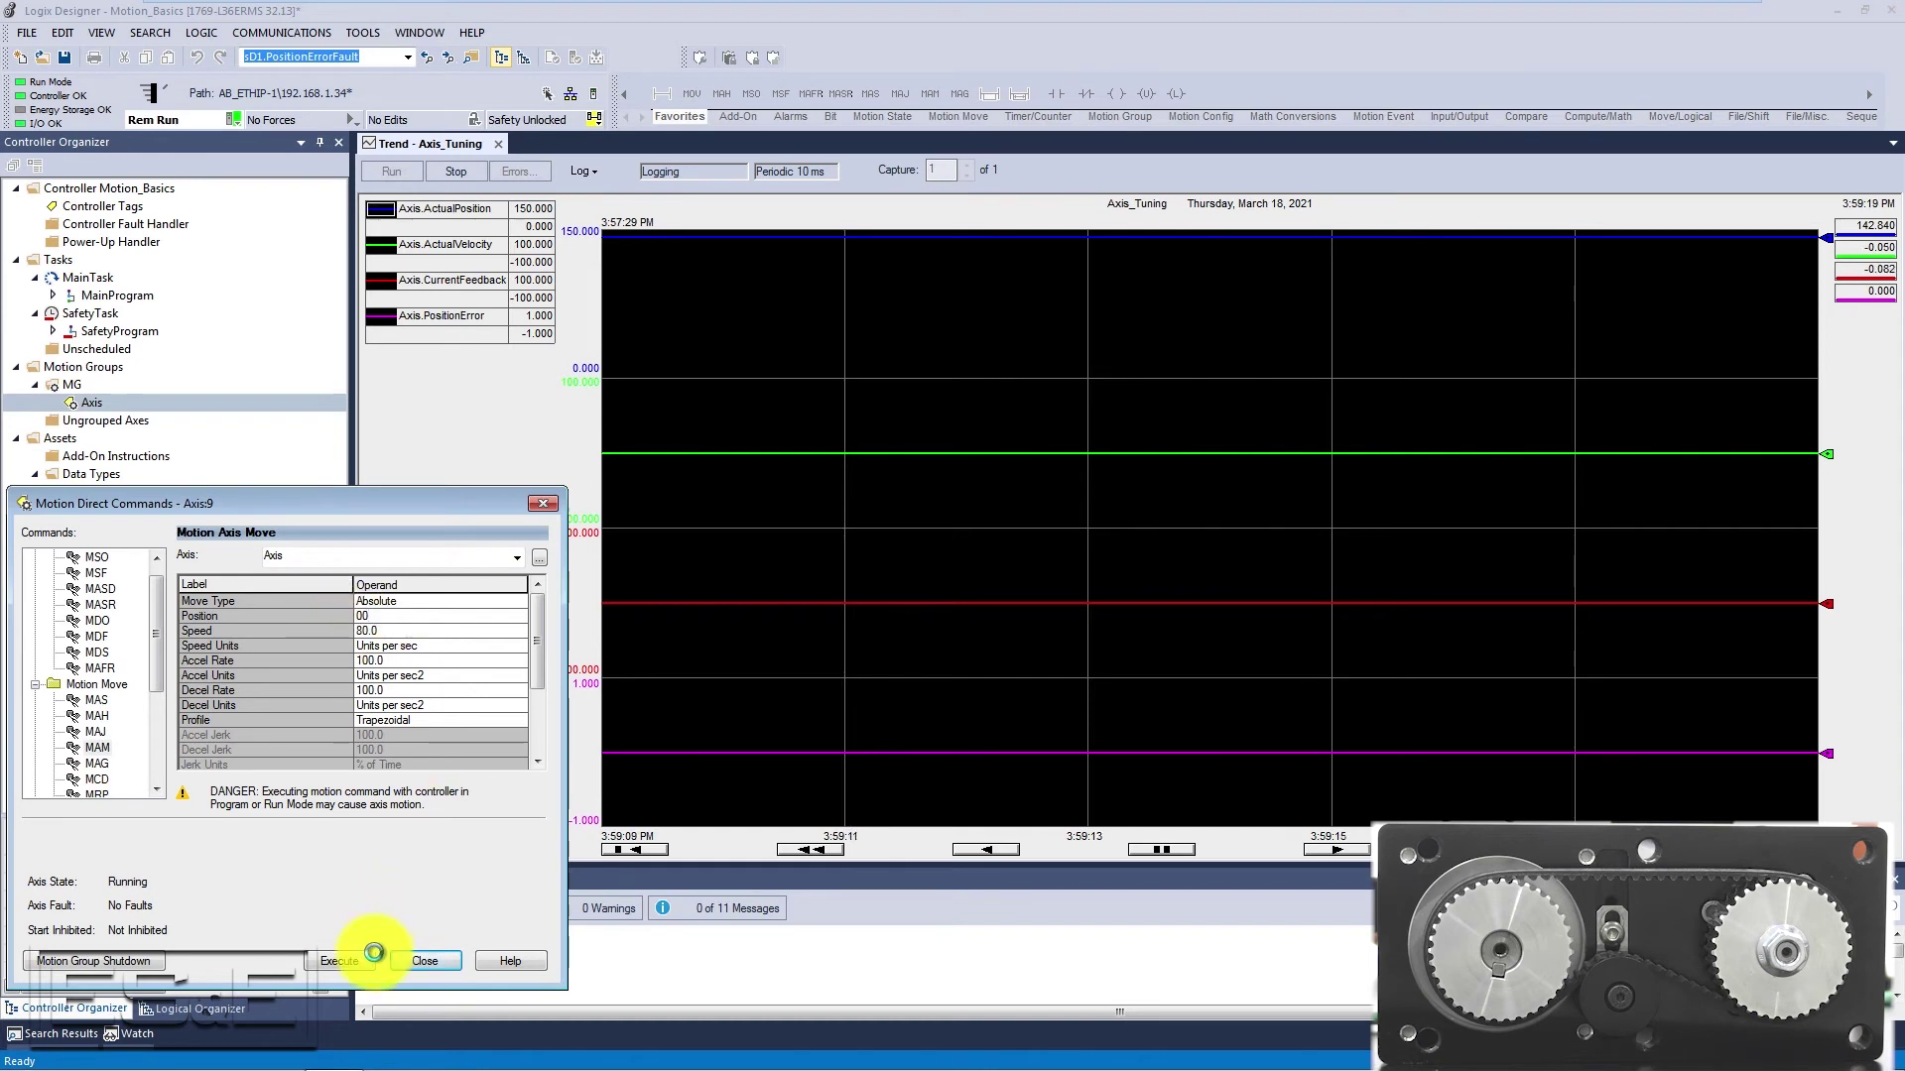
click(360, 952)
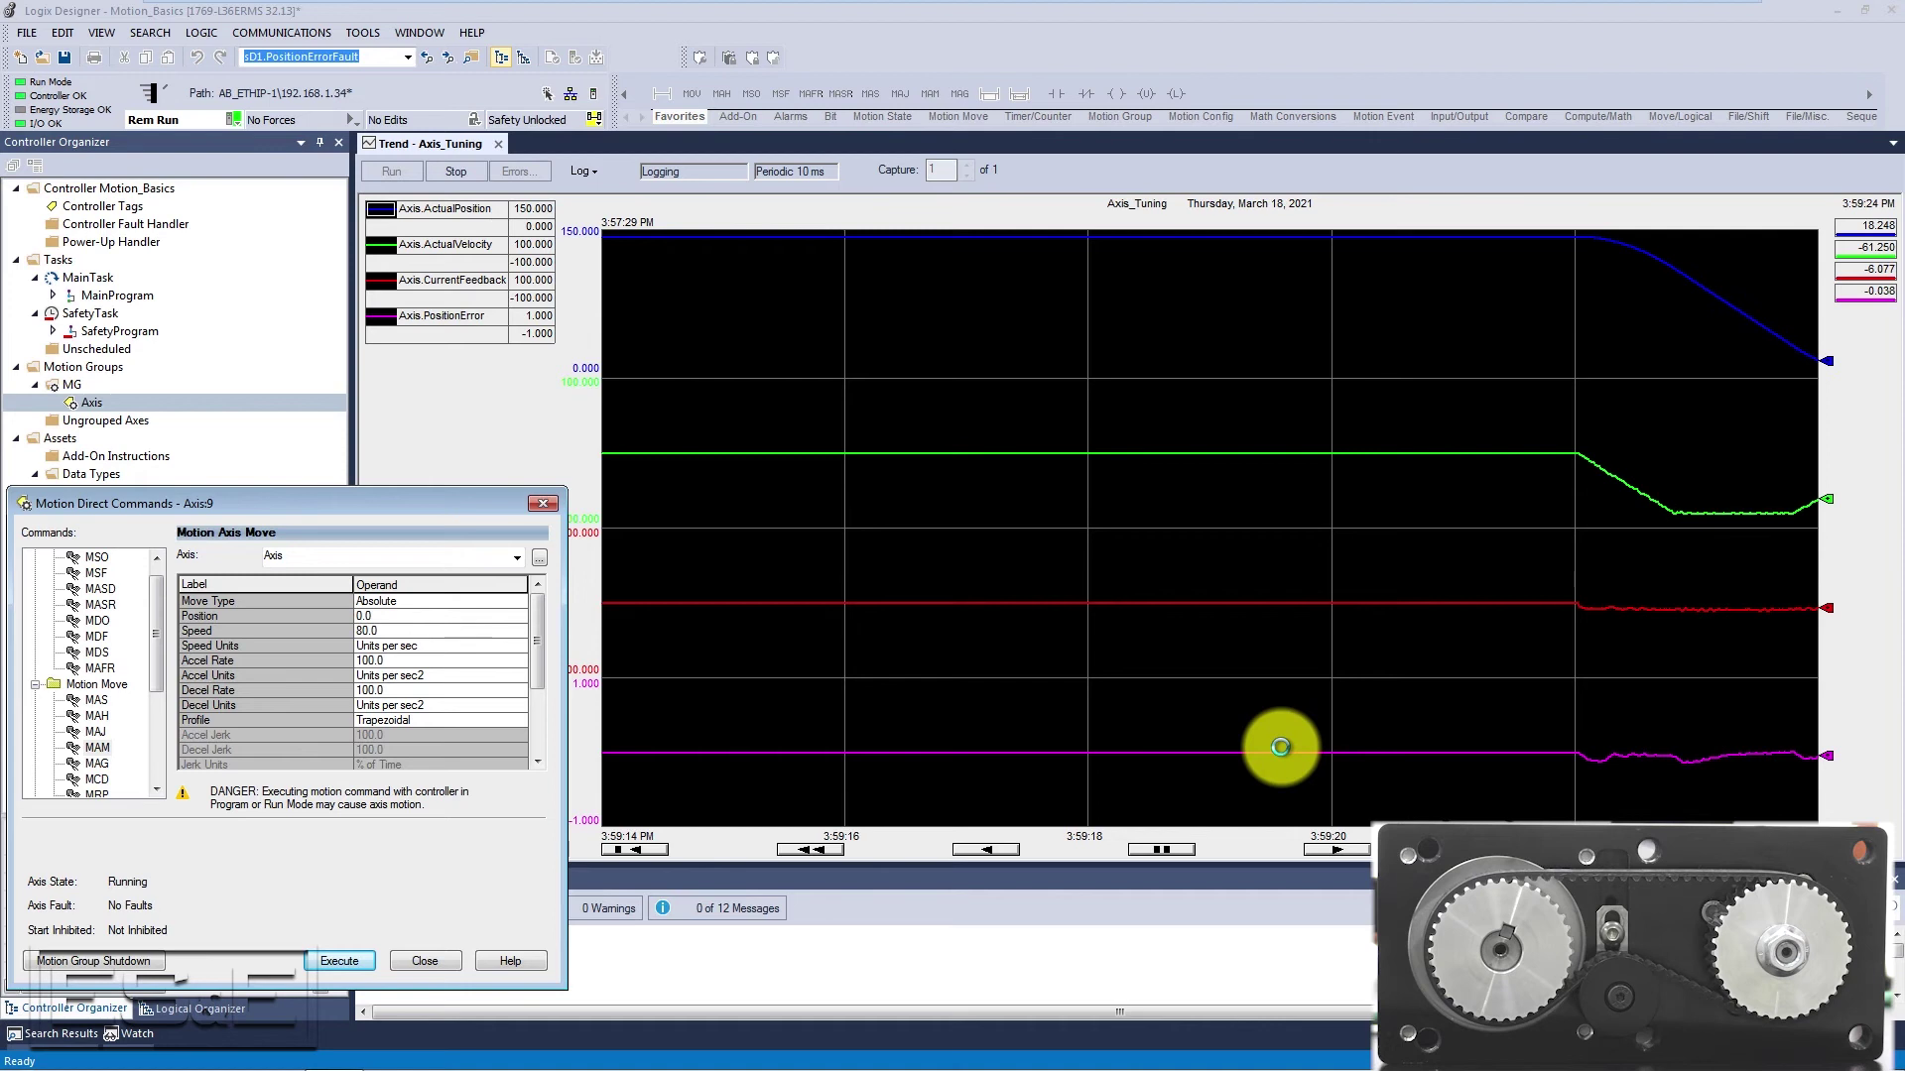
mouse_move(1305, 748)
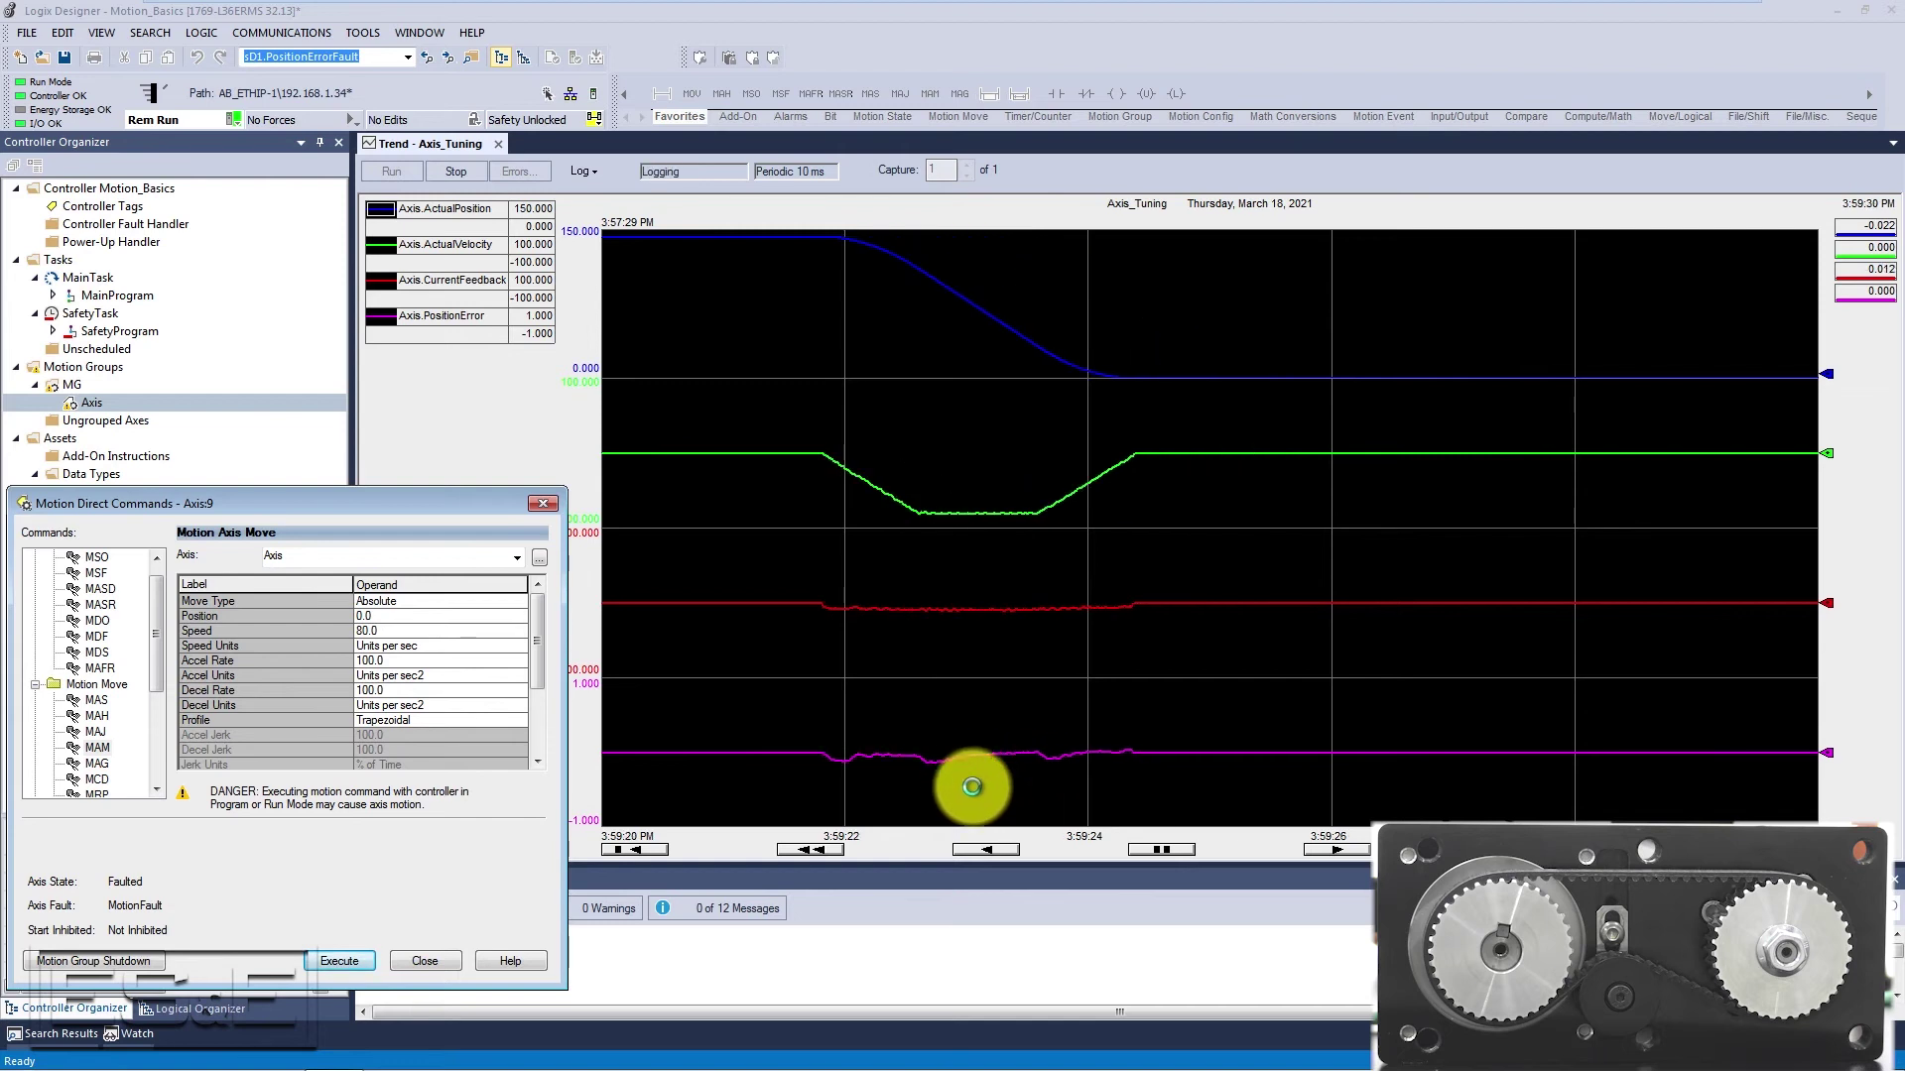
- Clear the axis motion fault with MAFR and enter a new MAM target position
click(90, 665)
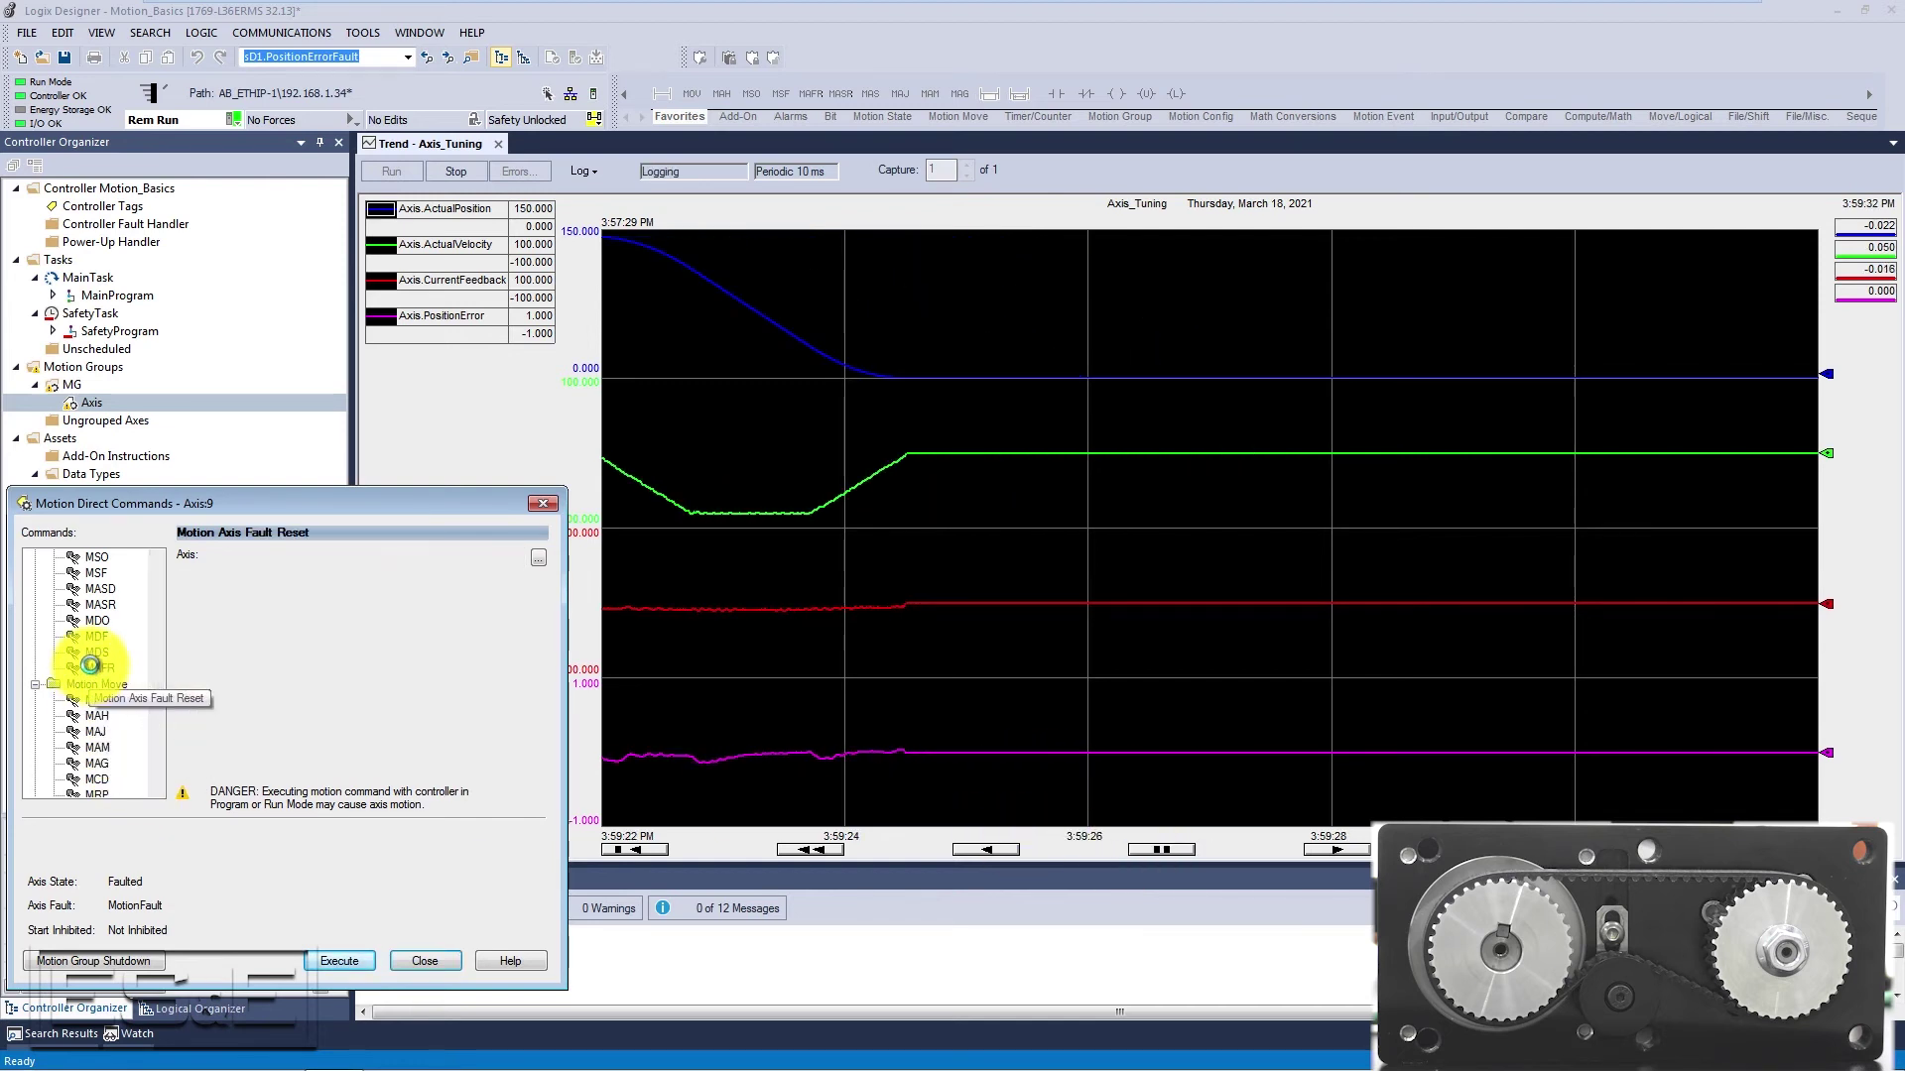
click(311, 959)
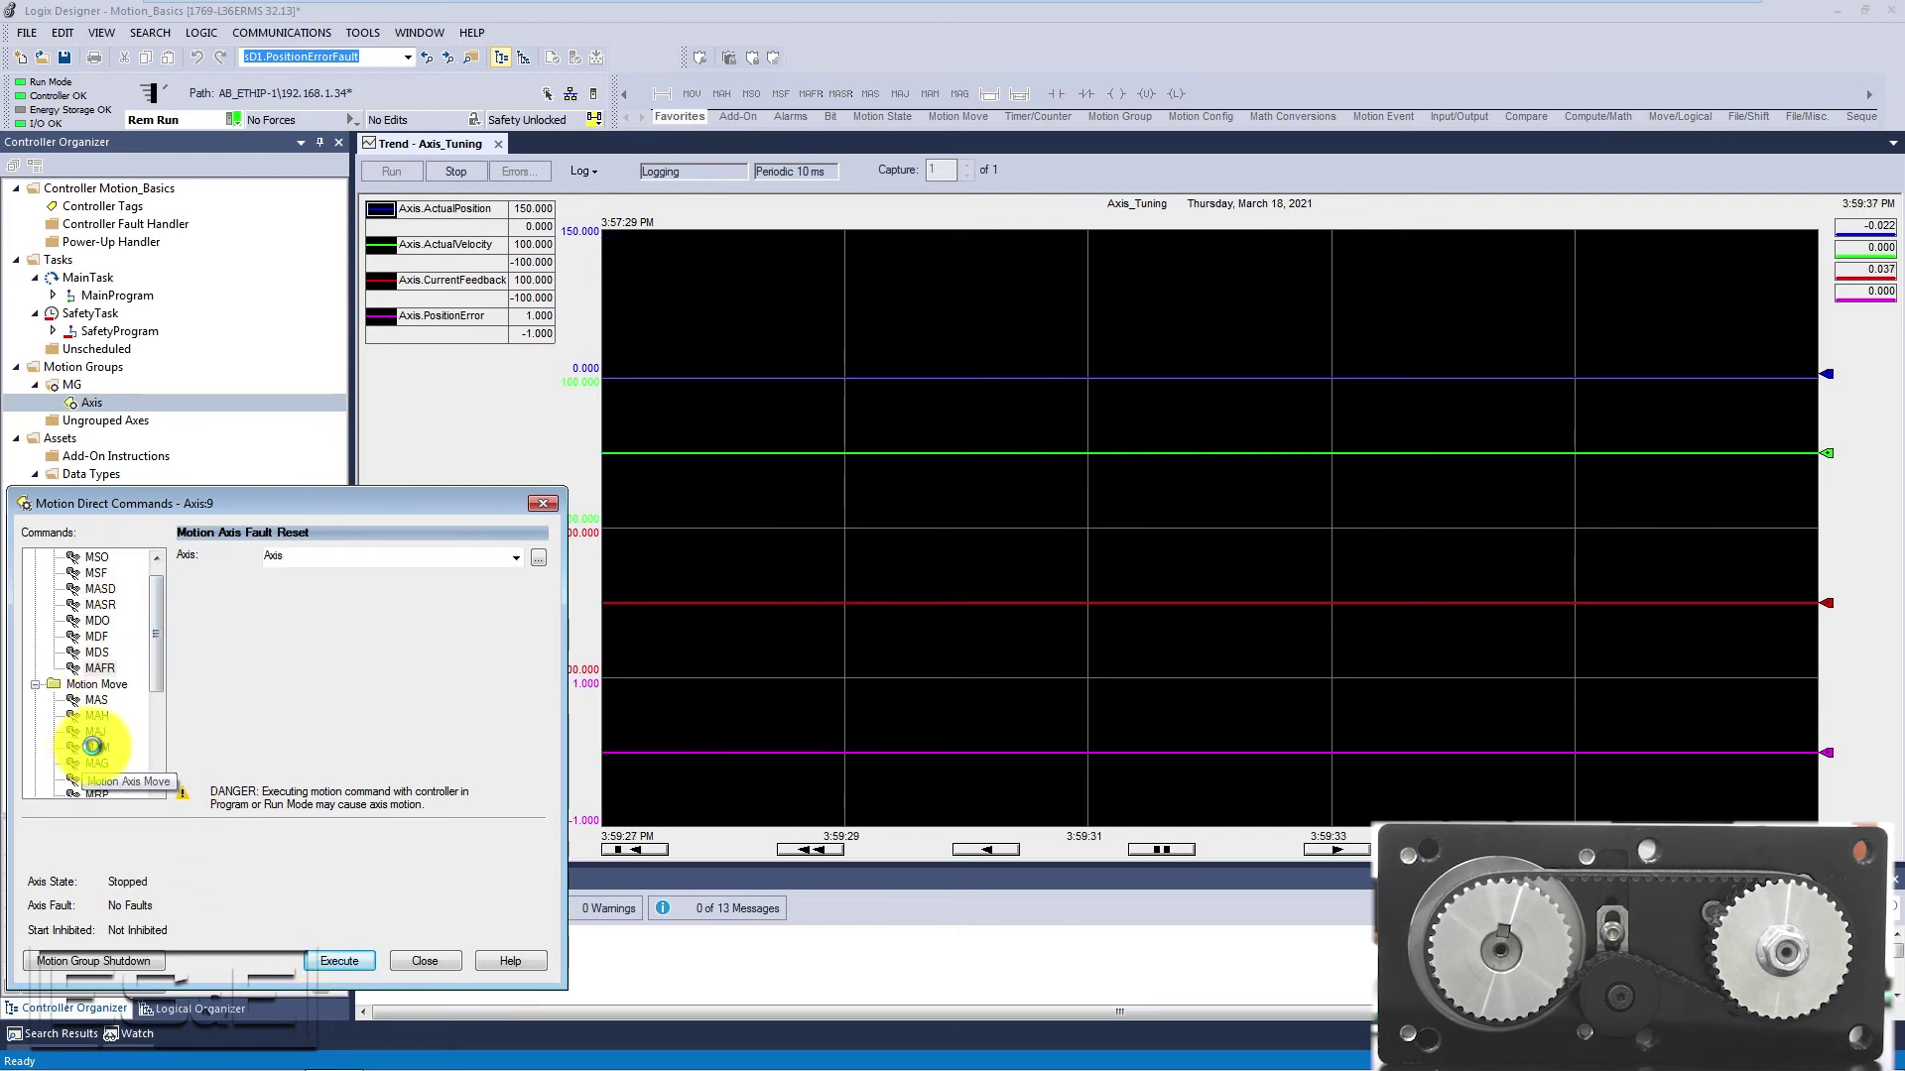
click(93, 747)
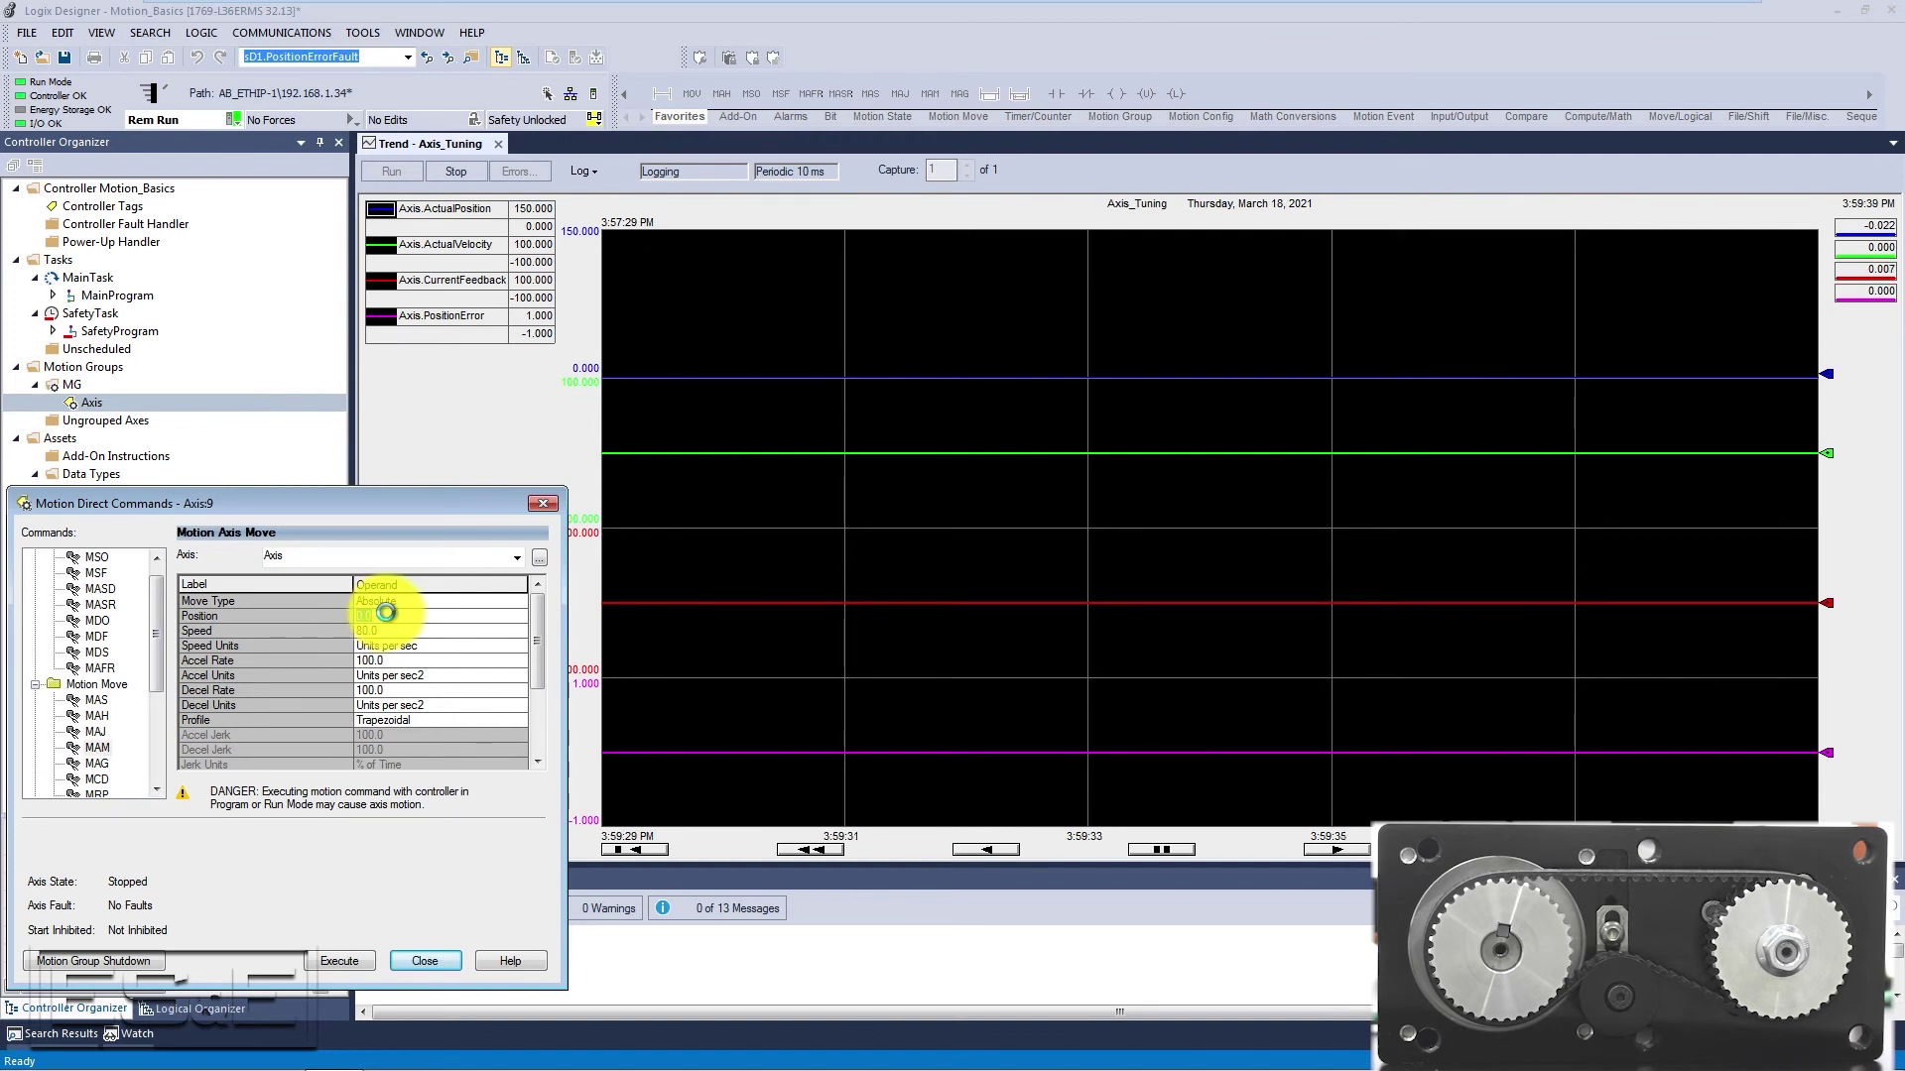
click(392, 622)
text(140)
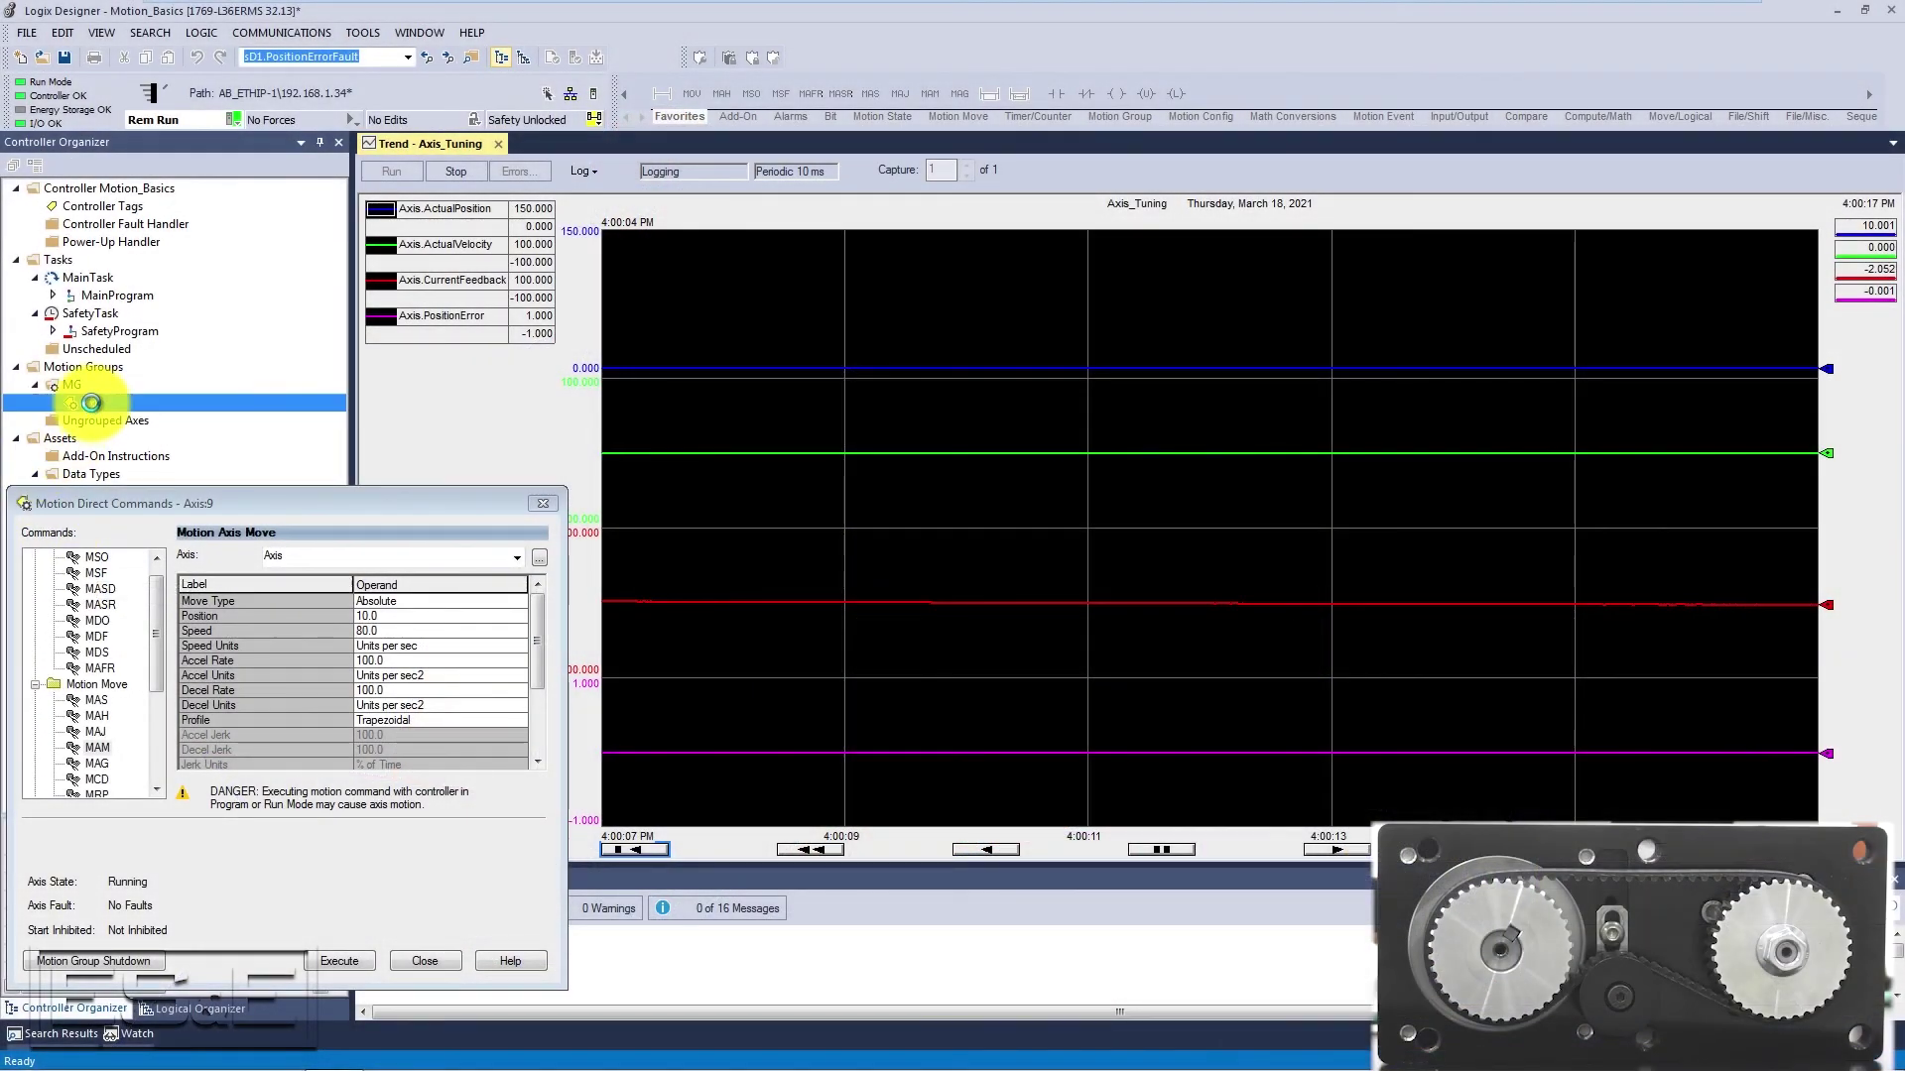
- Reopen the axis properties on Autotune and switch the servo off with MSF
right_click(100, 401)
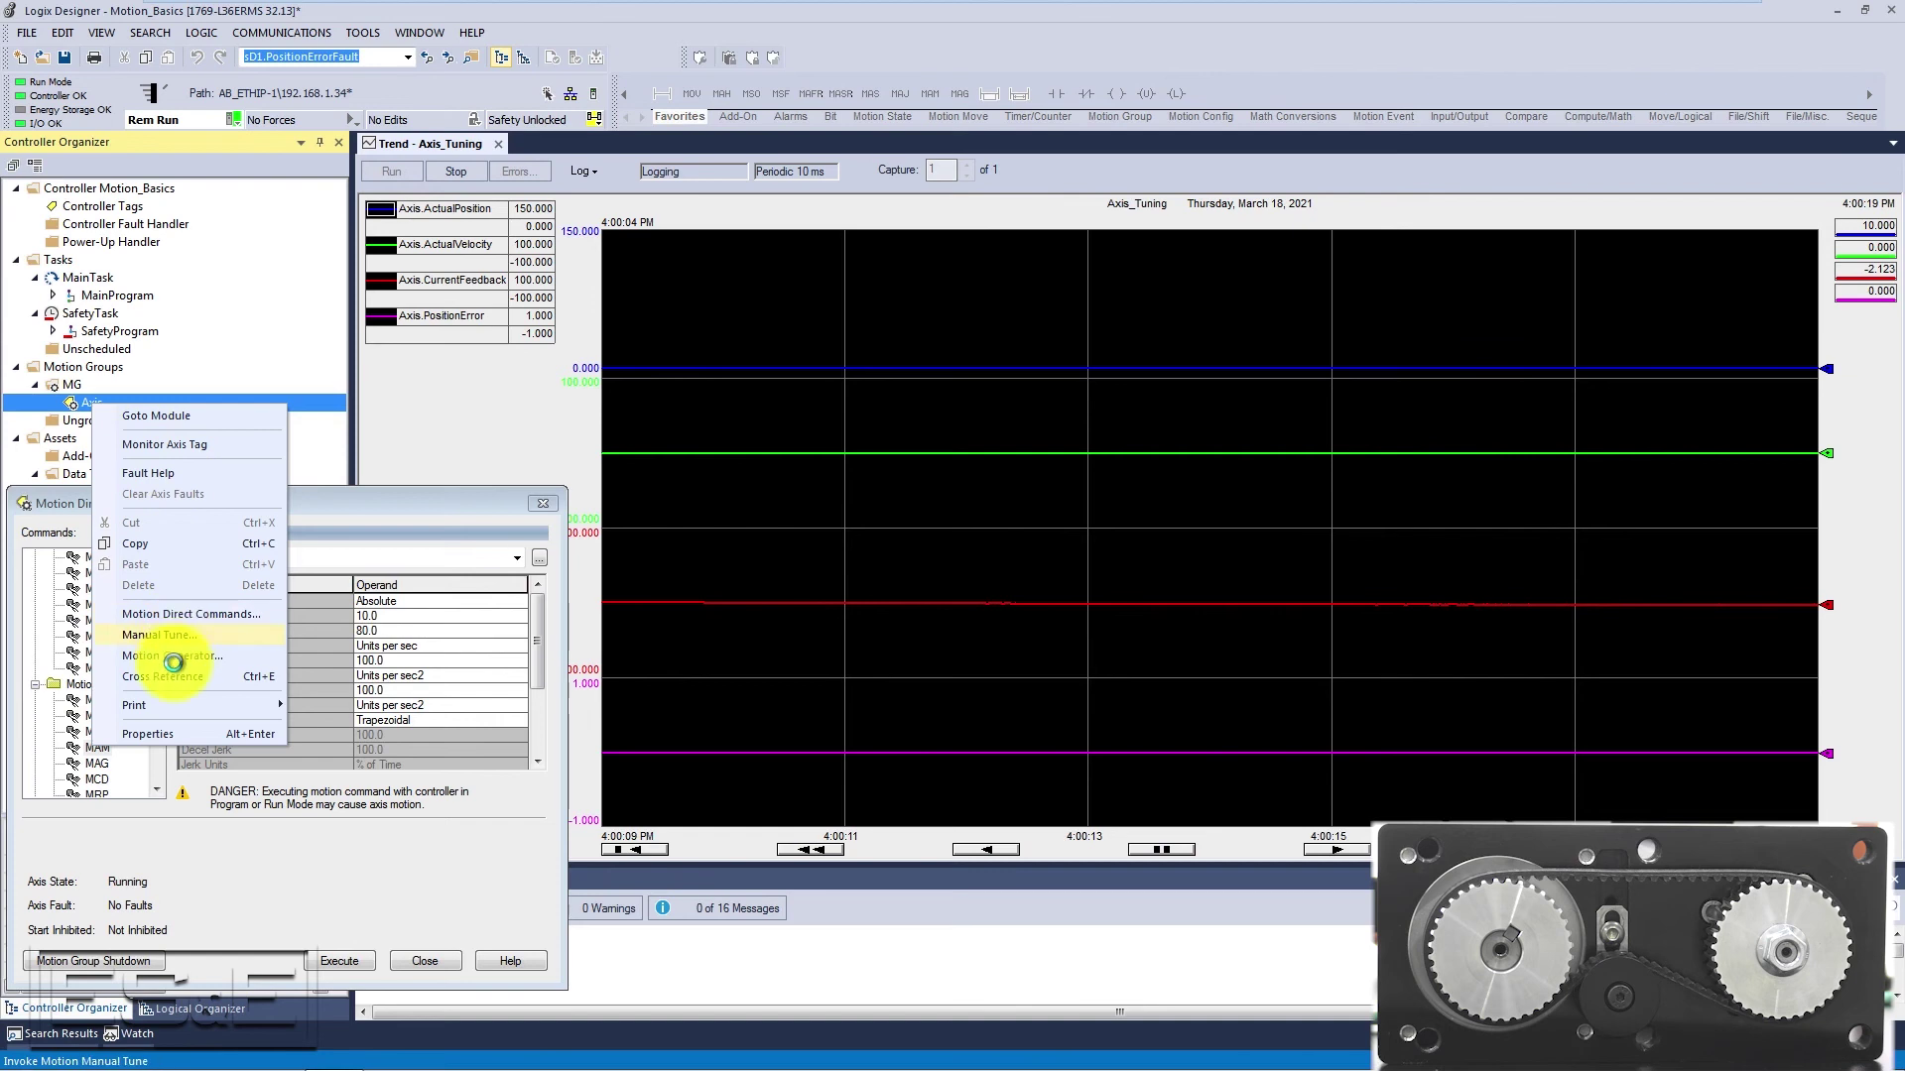
click(158, 734)
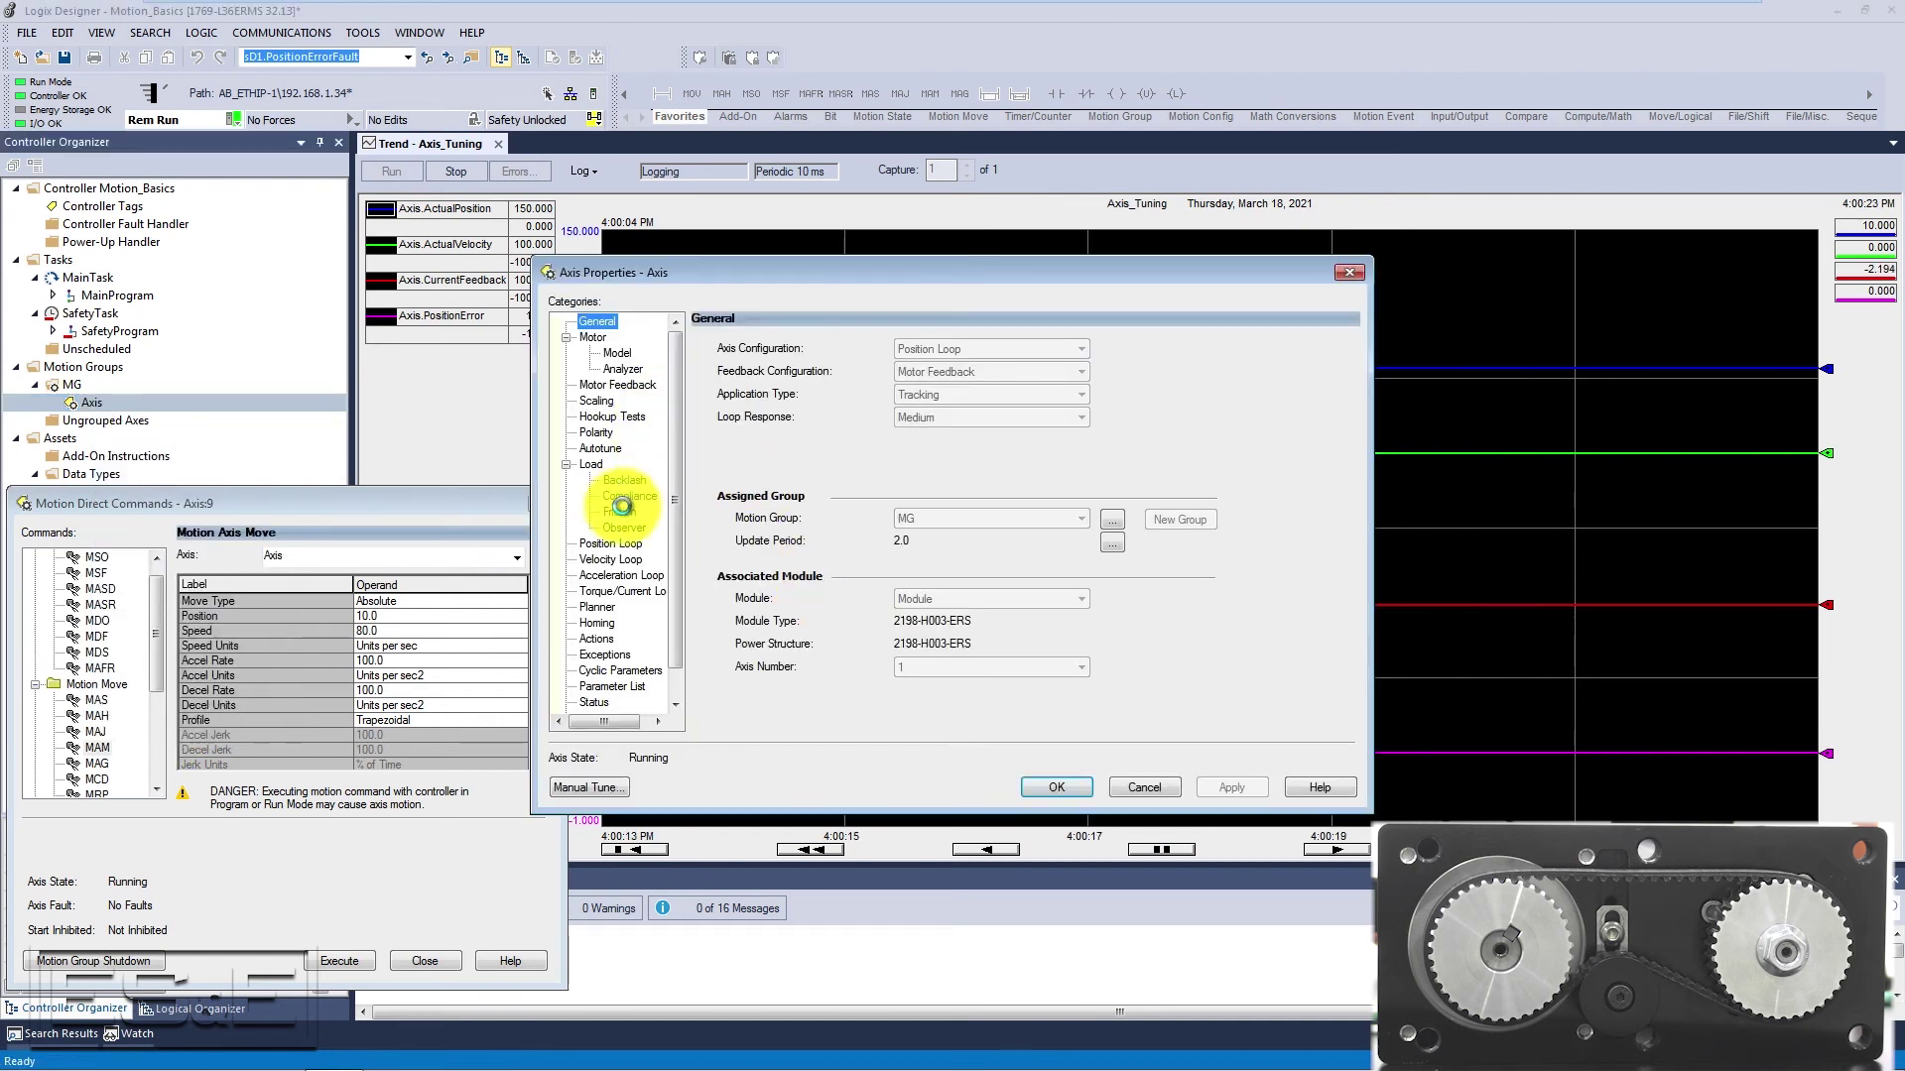
click(600, 448)
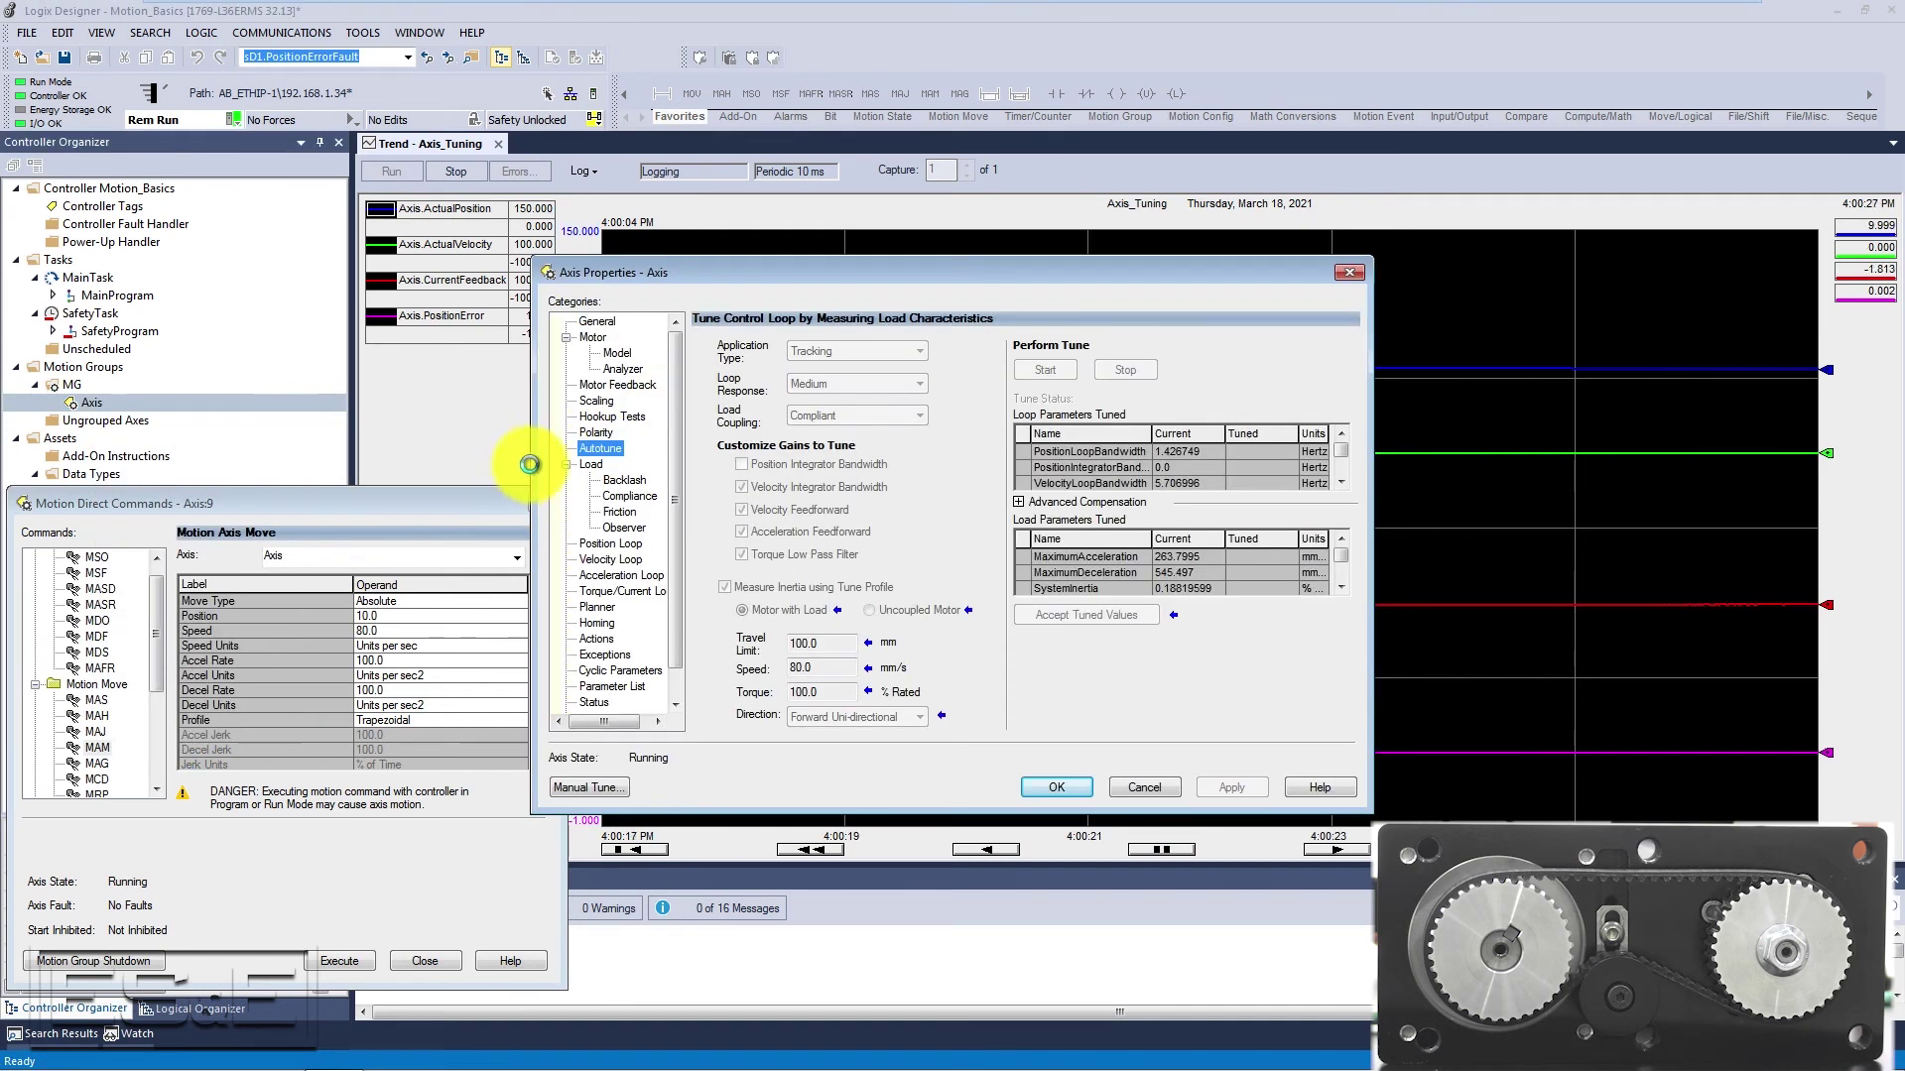
click(96, 572)
click(339, 961)
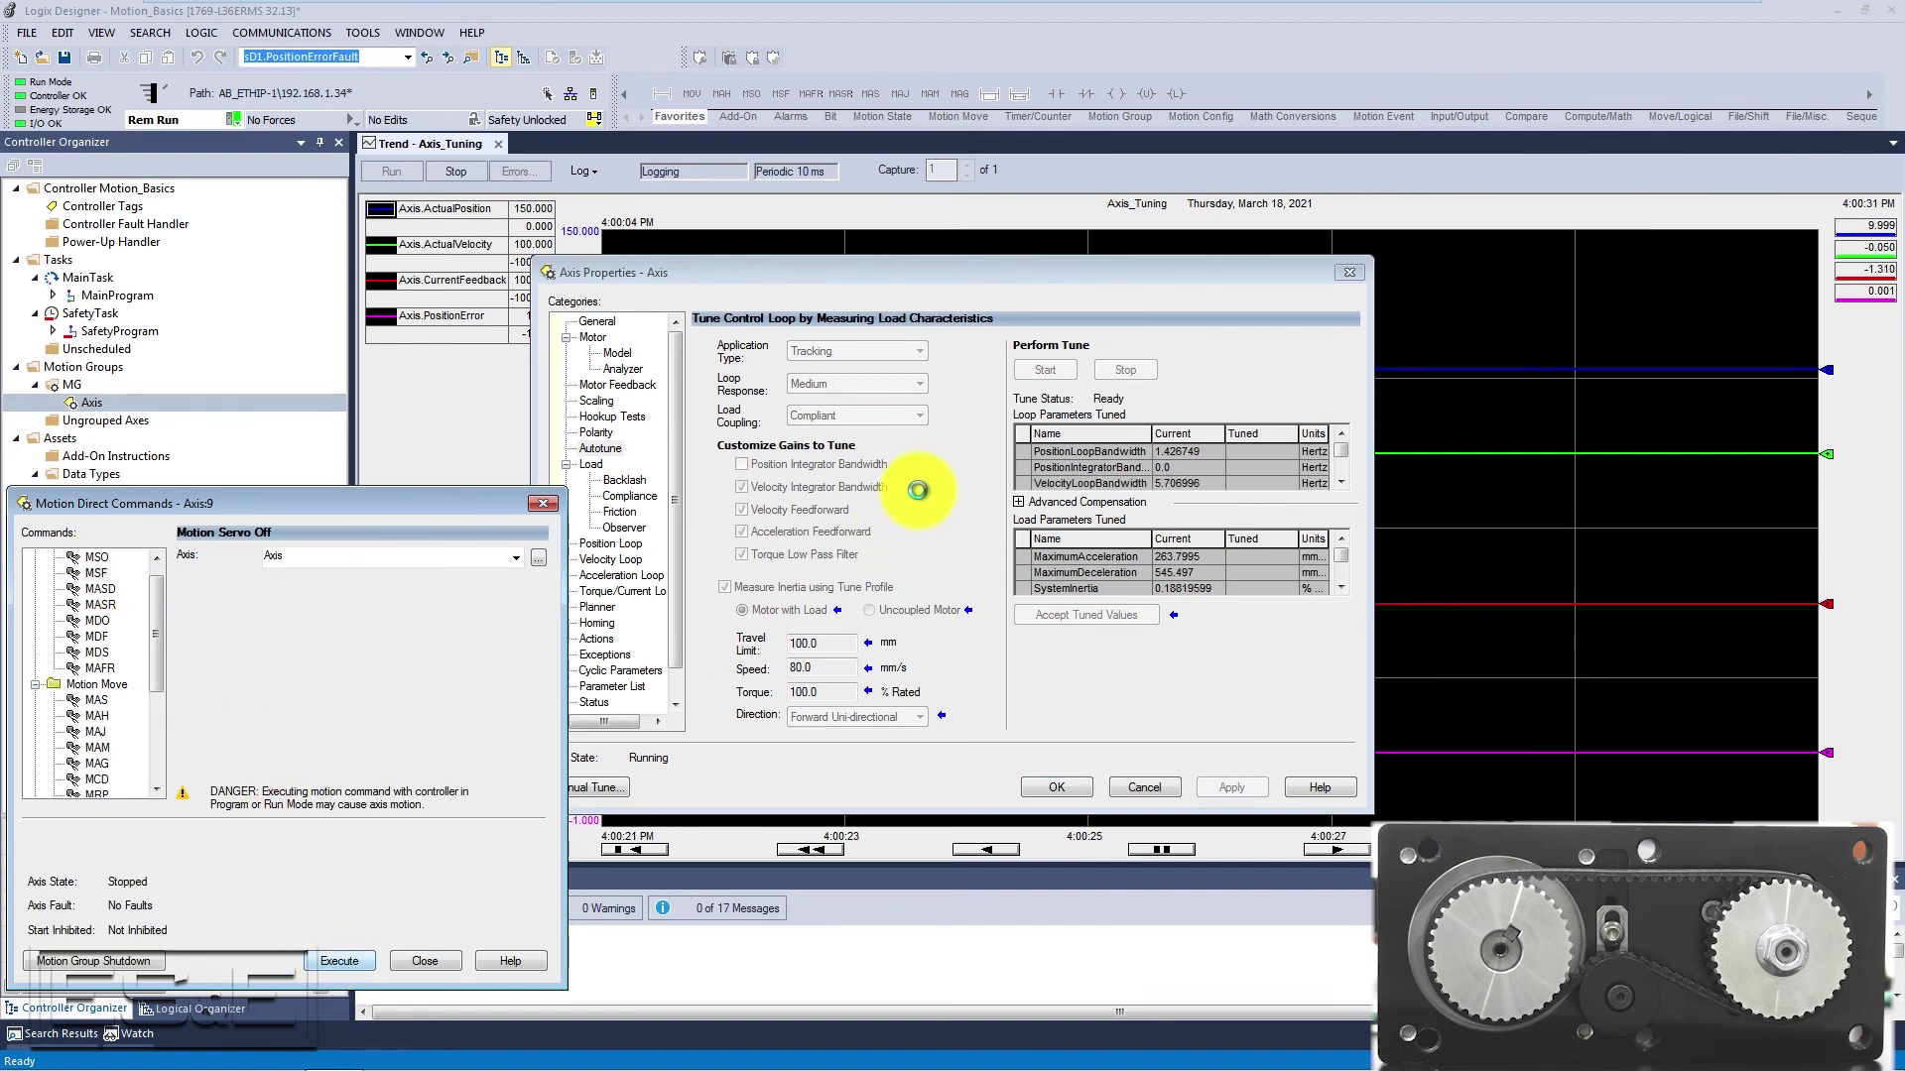
- Set loop response to High and start the autotune, saving pending edits
click(891, 382)
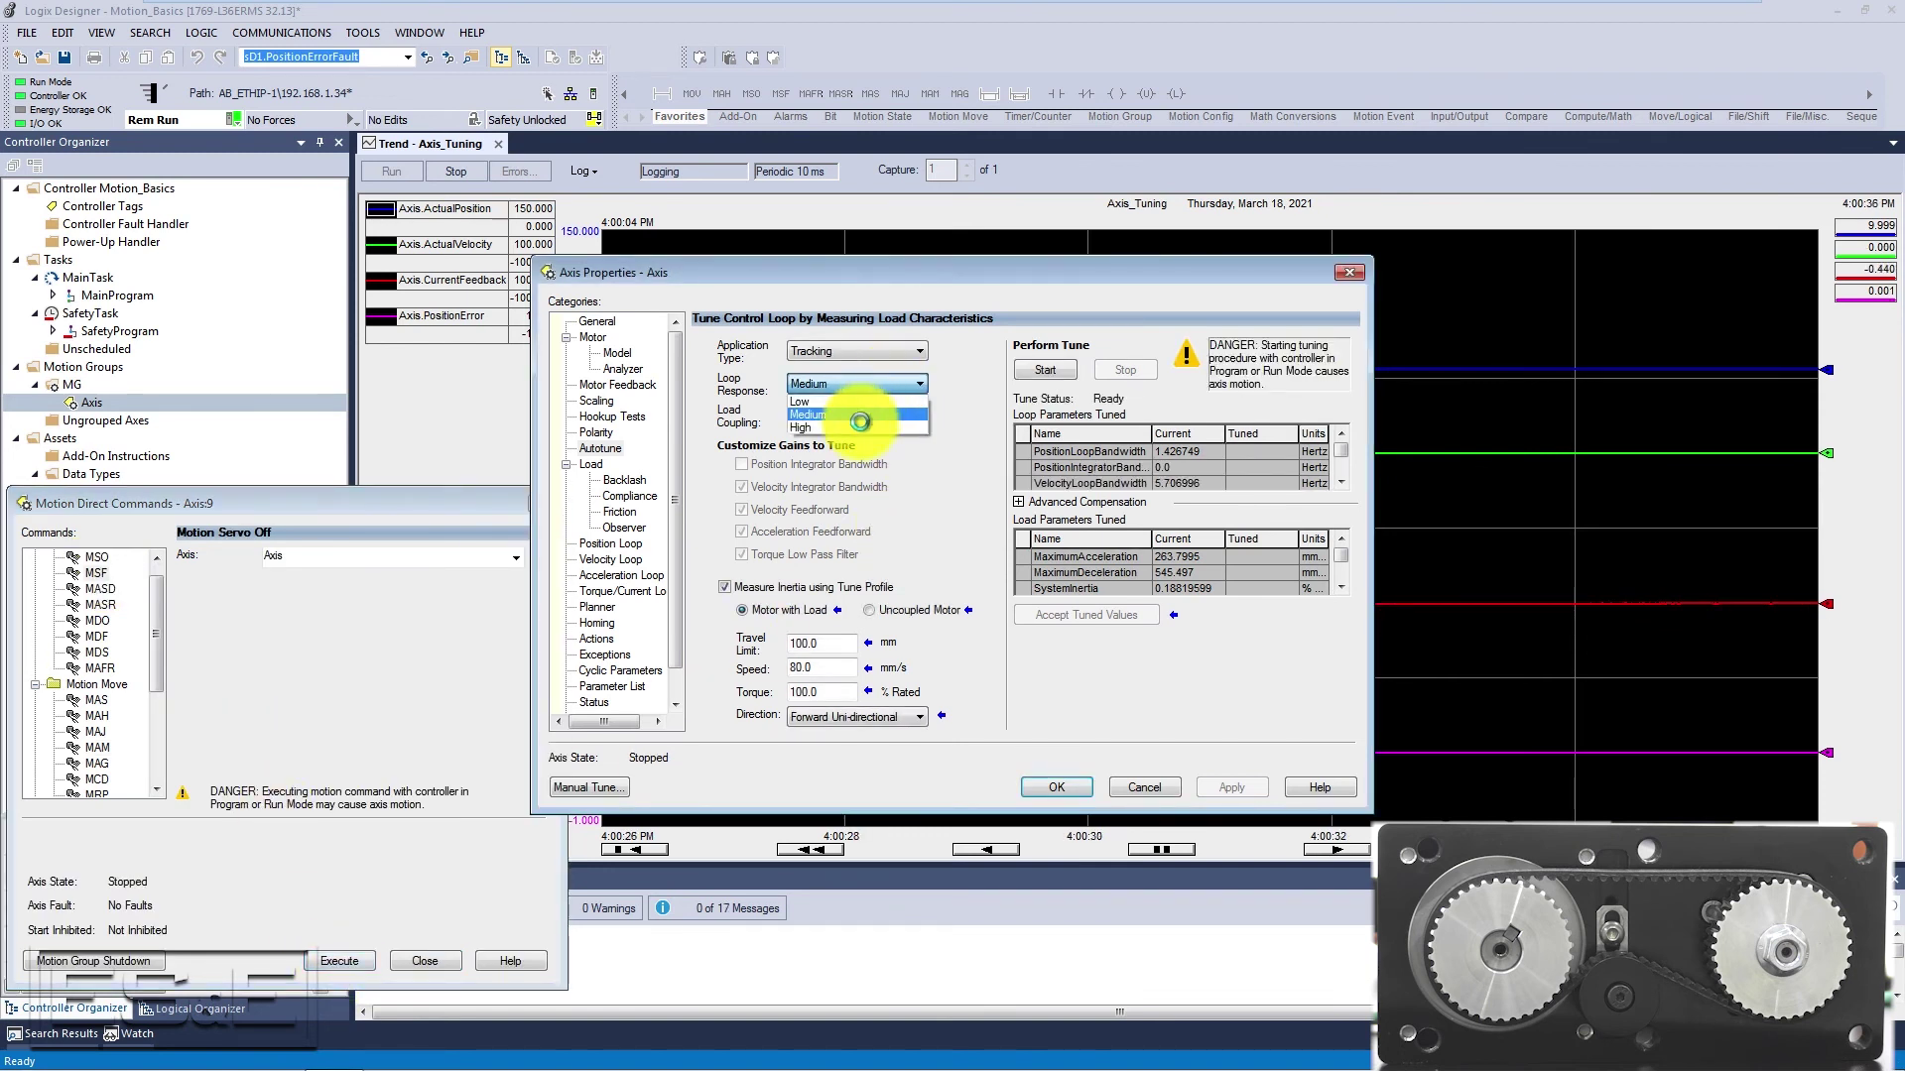
click(858, 424)
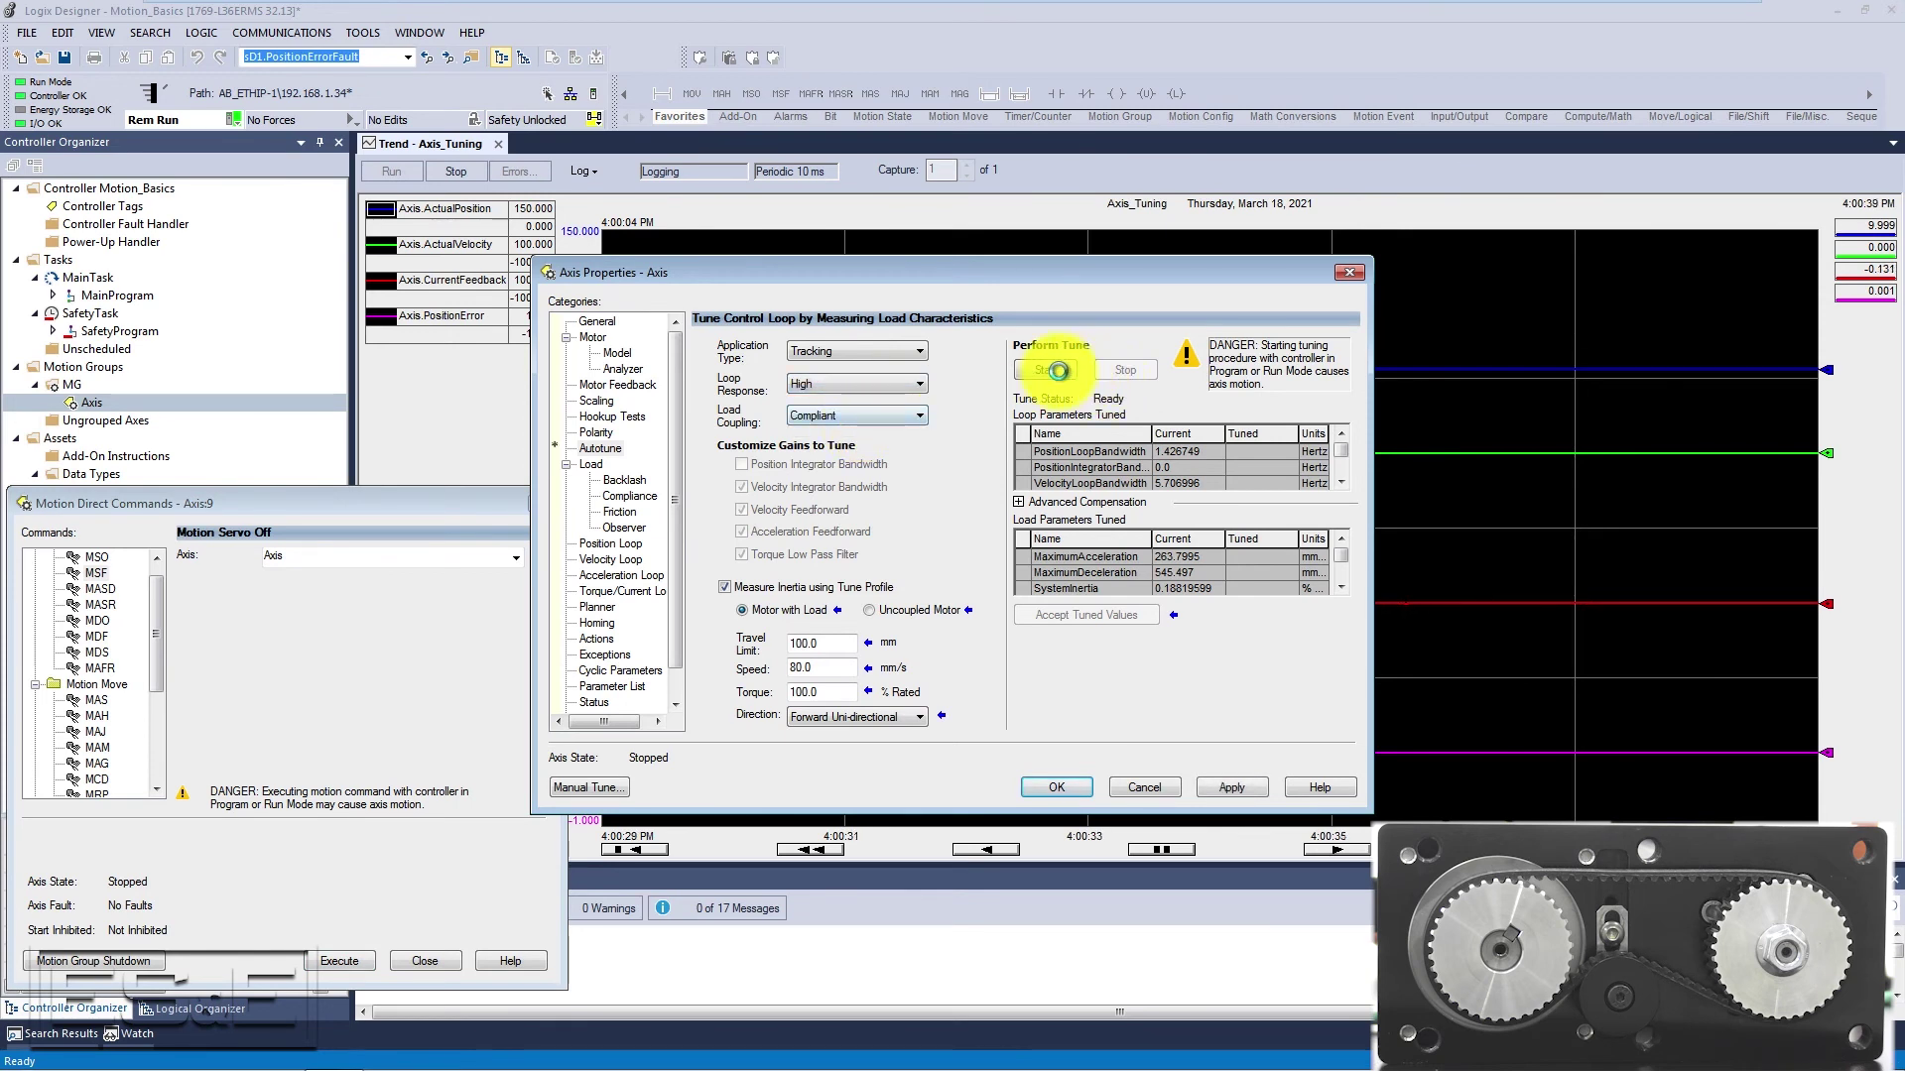
click(1046, 370)
click(1047, 589)
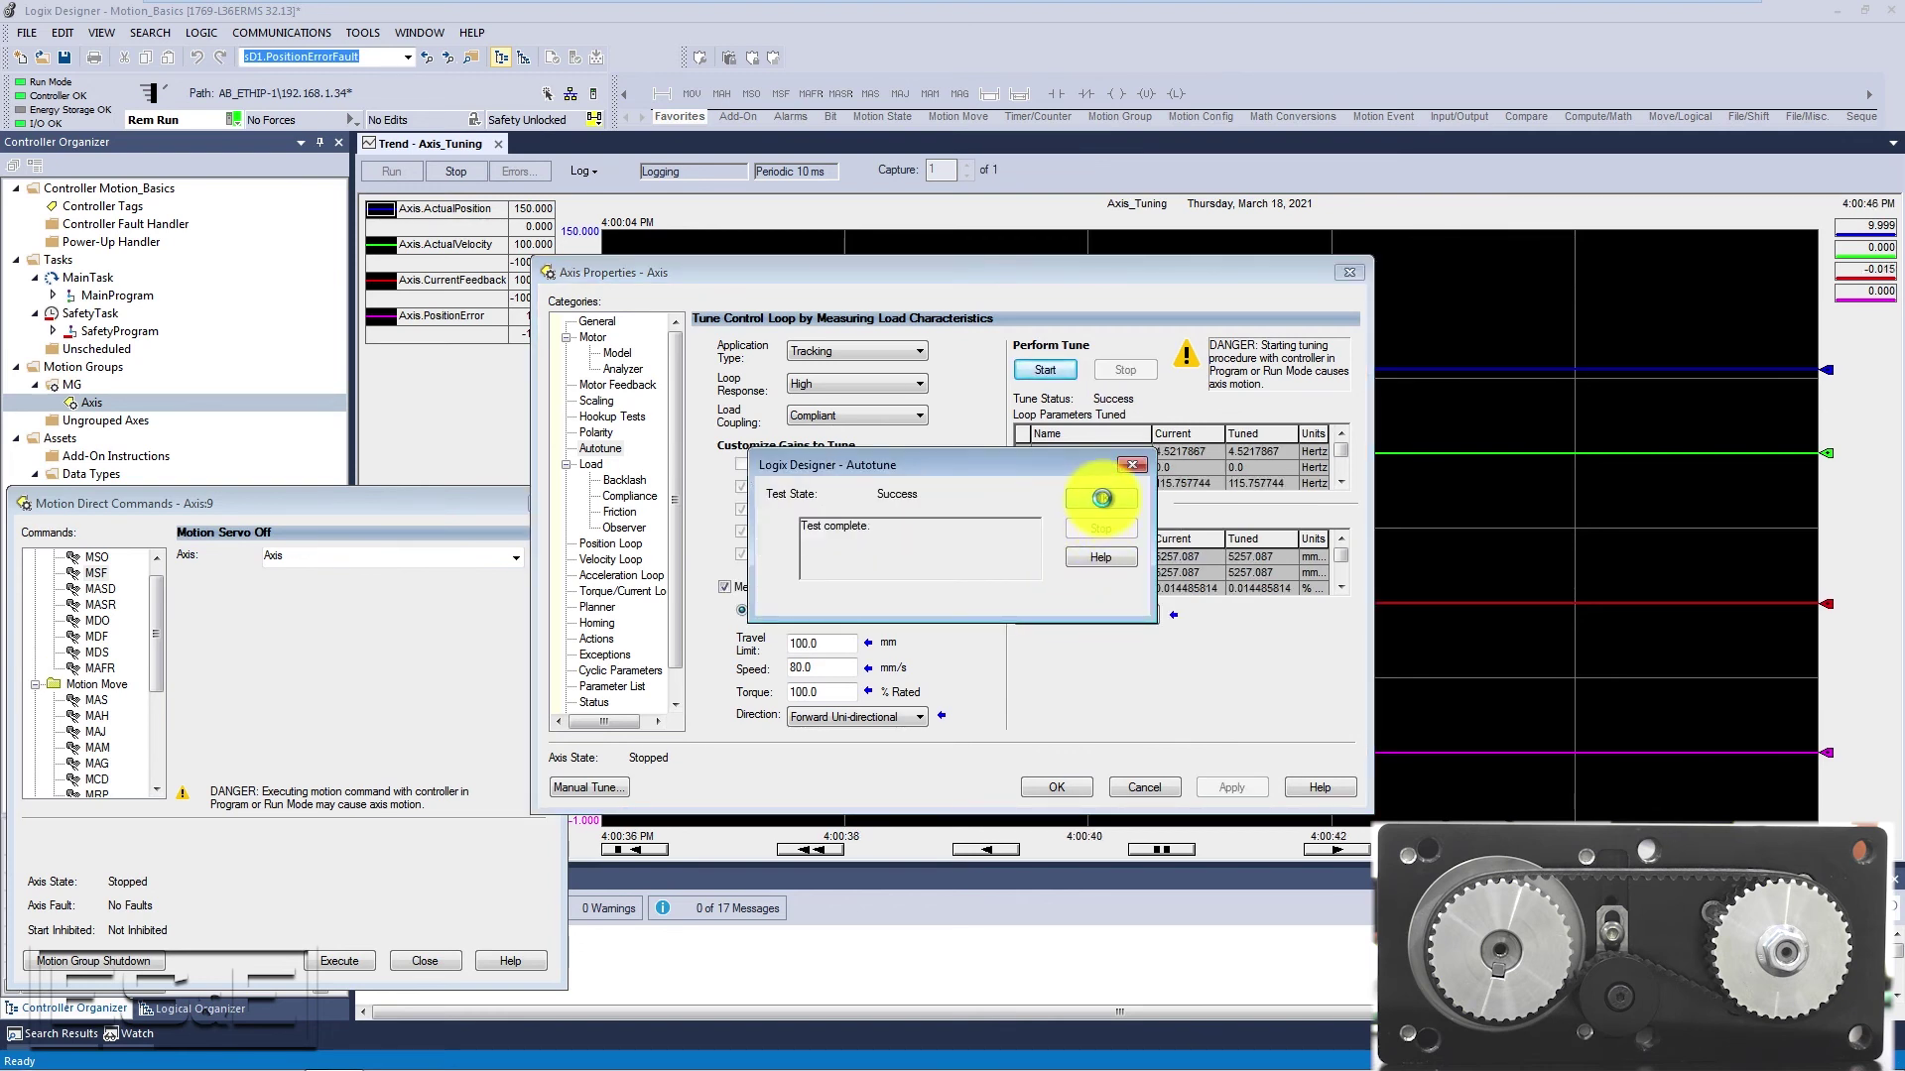
- Accept the newly tuned gains and close Axis Properties
click(1101, 498)
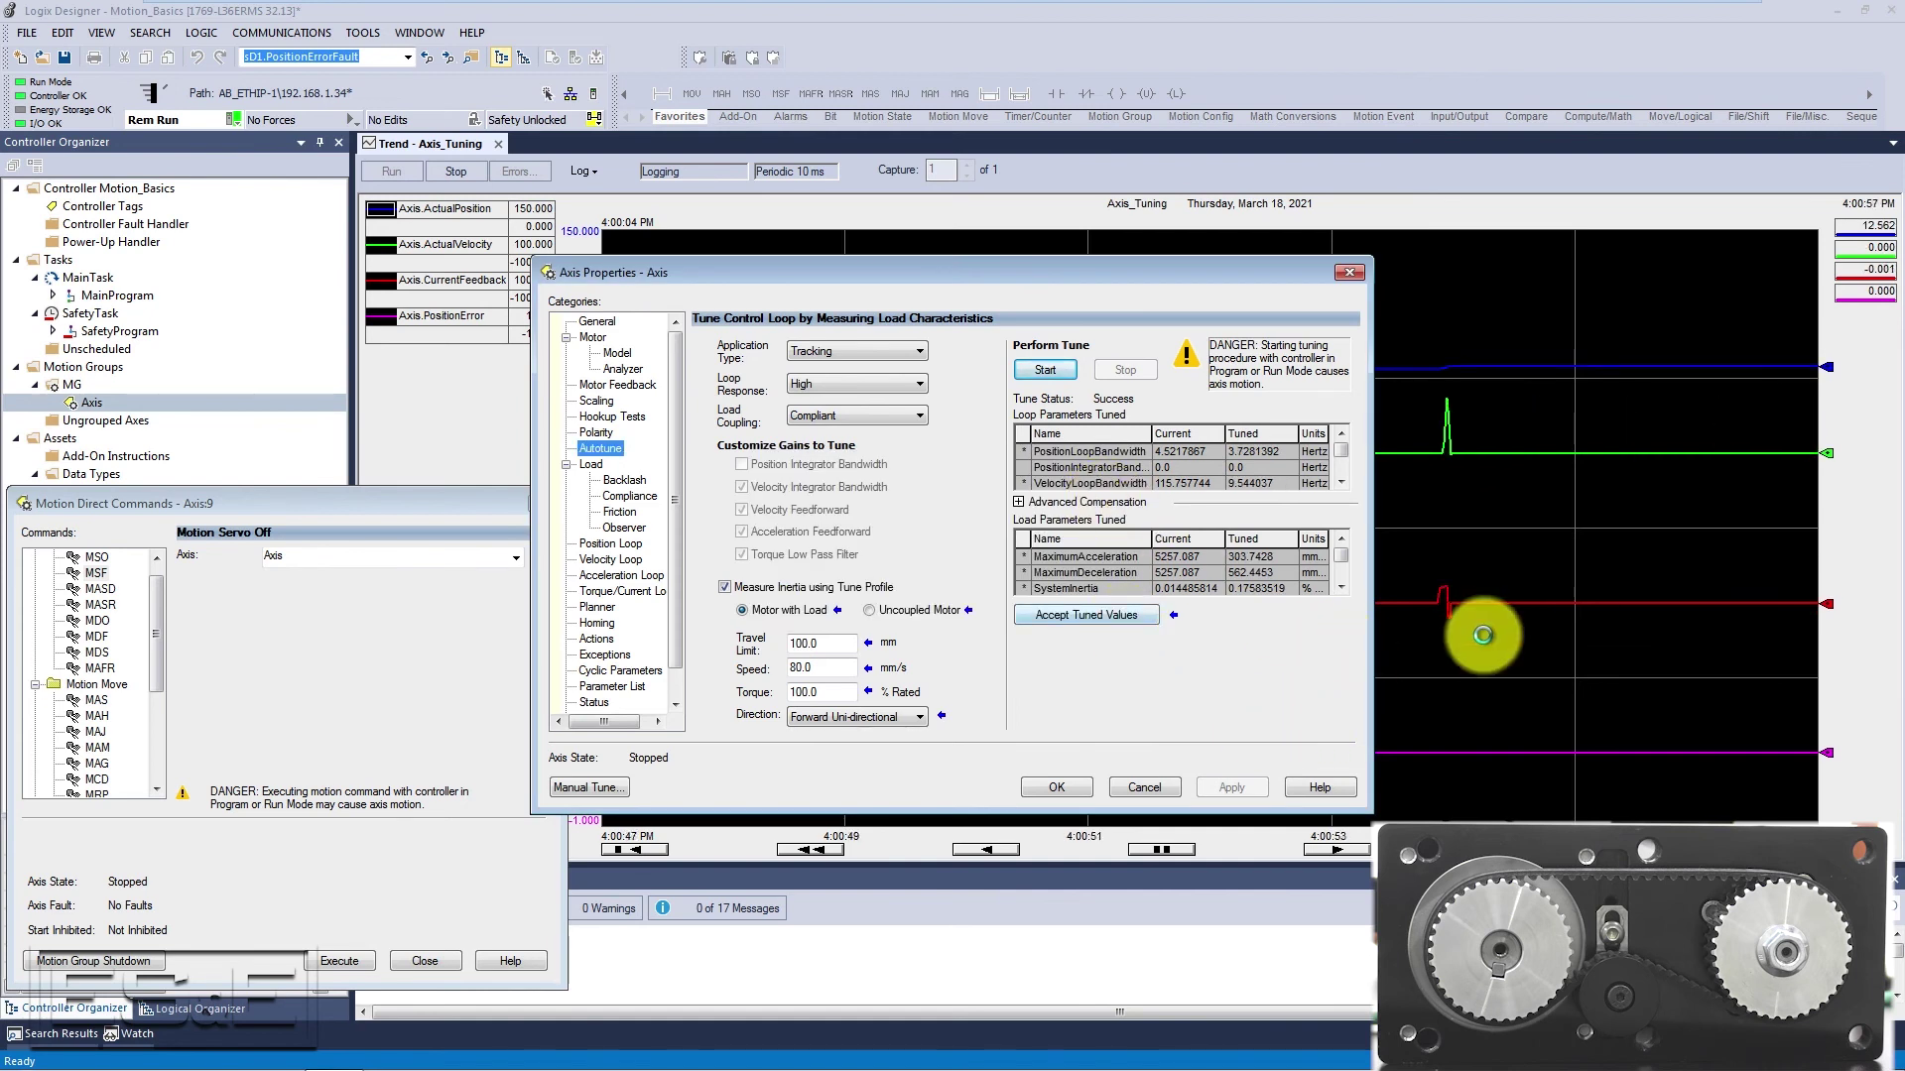
click(1051, 615)
click(1049, 786)
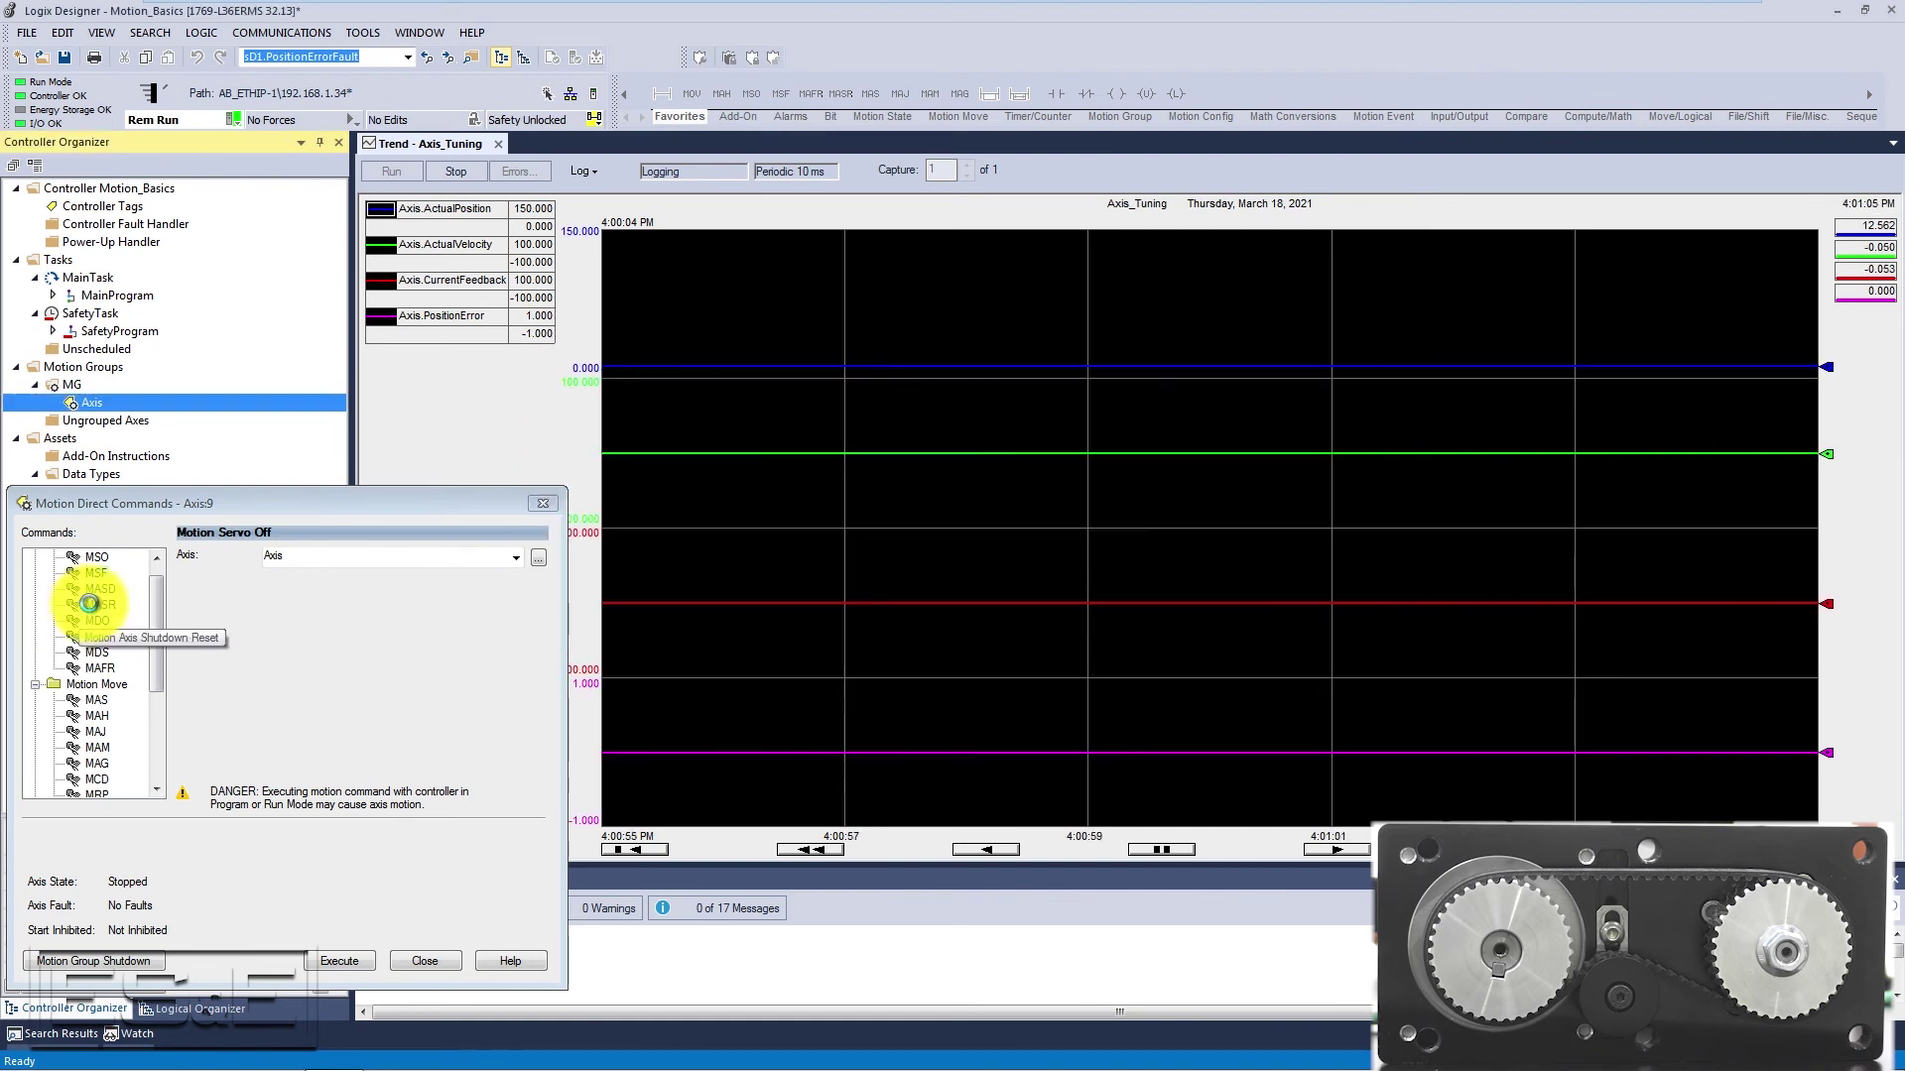
- Re-enable the servo and run a Motion Axis Move to position 140.0
click(97, 557)
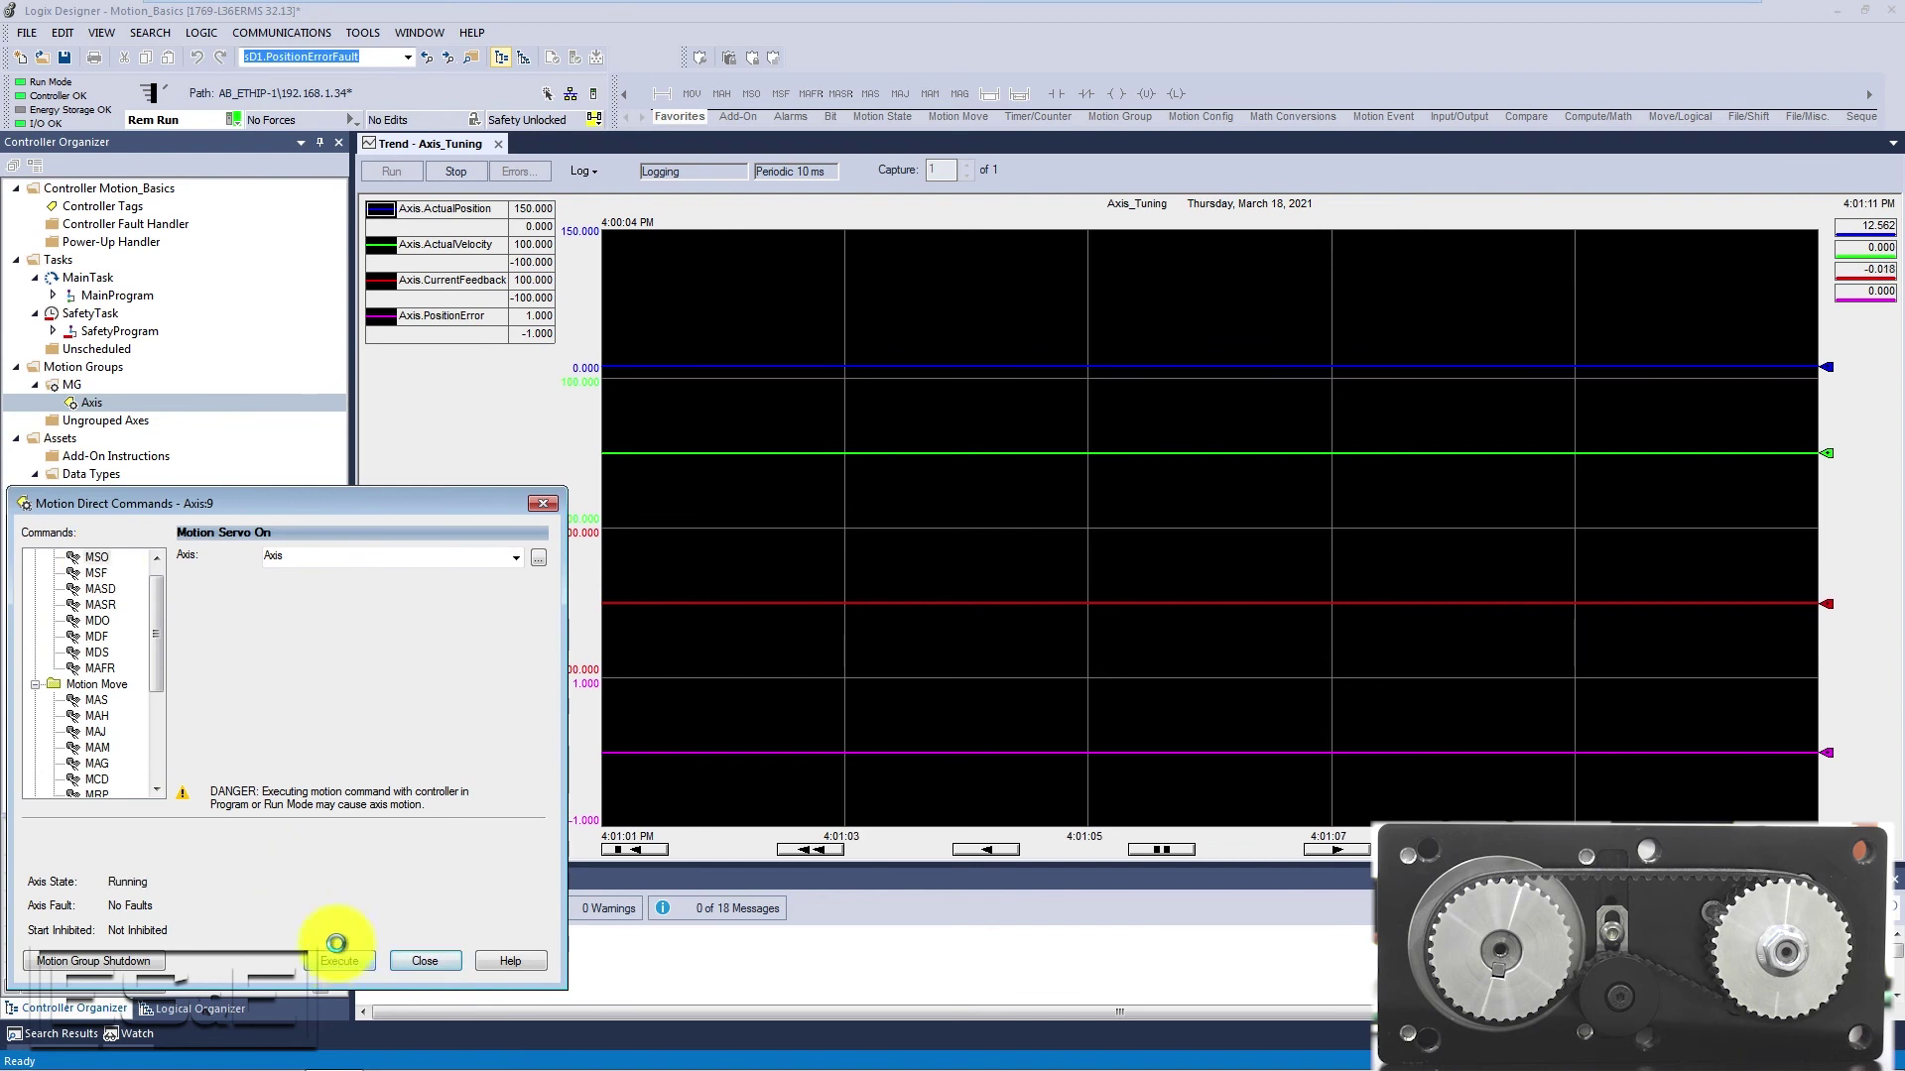
click(97, 747)
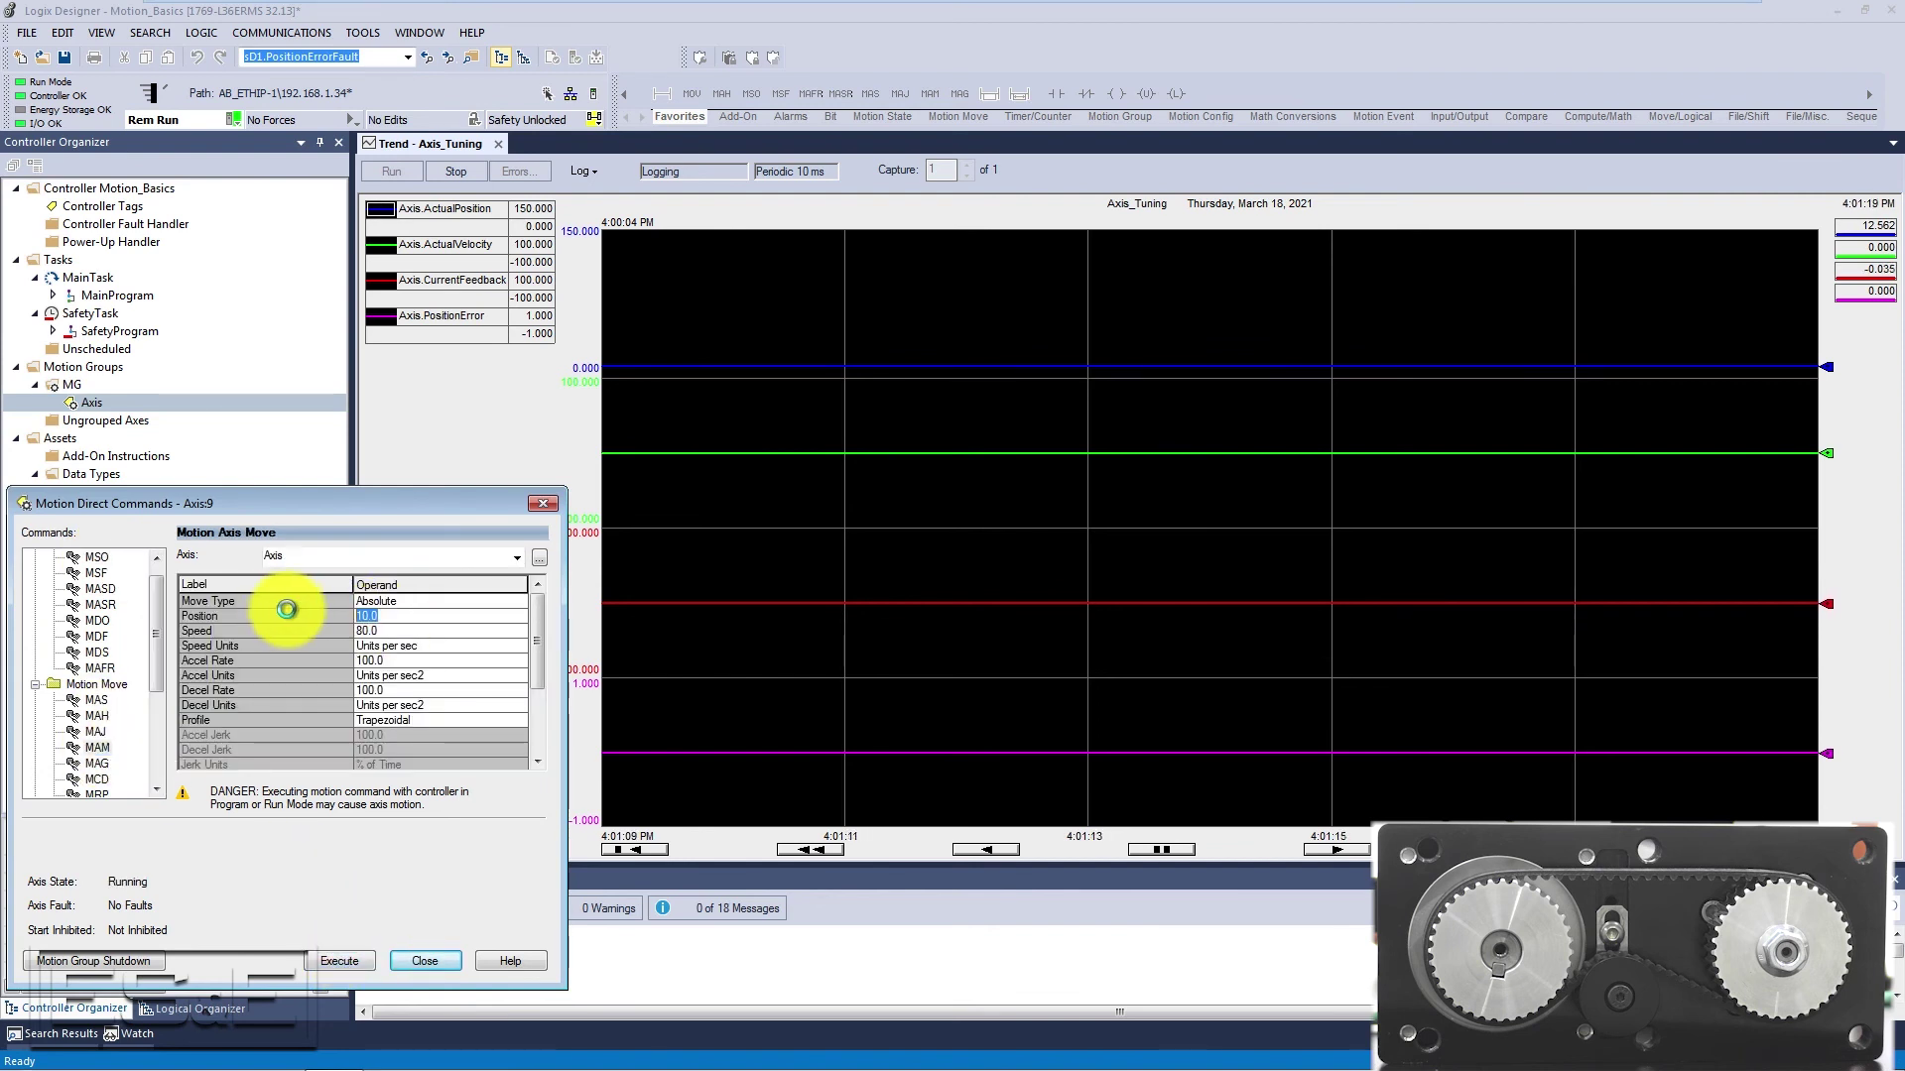
text(140)
click(339, 961)
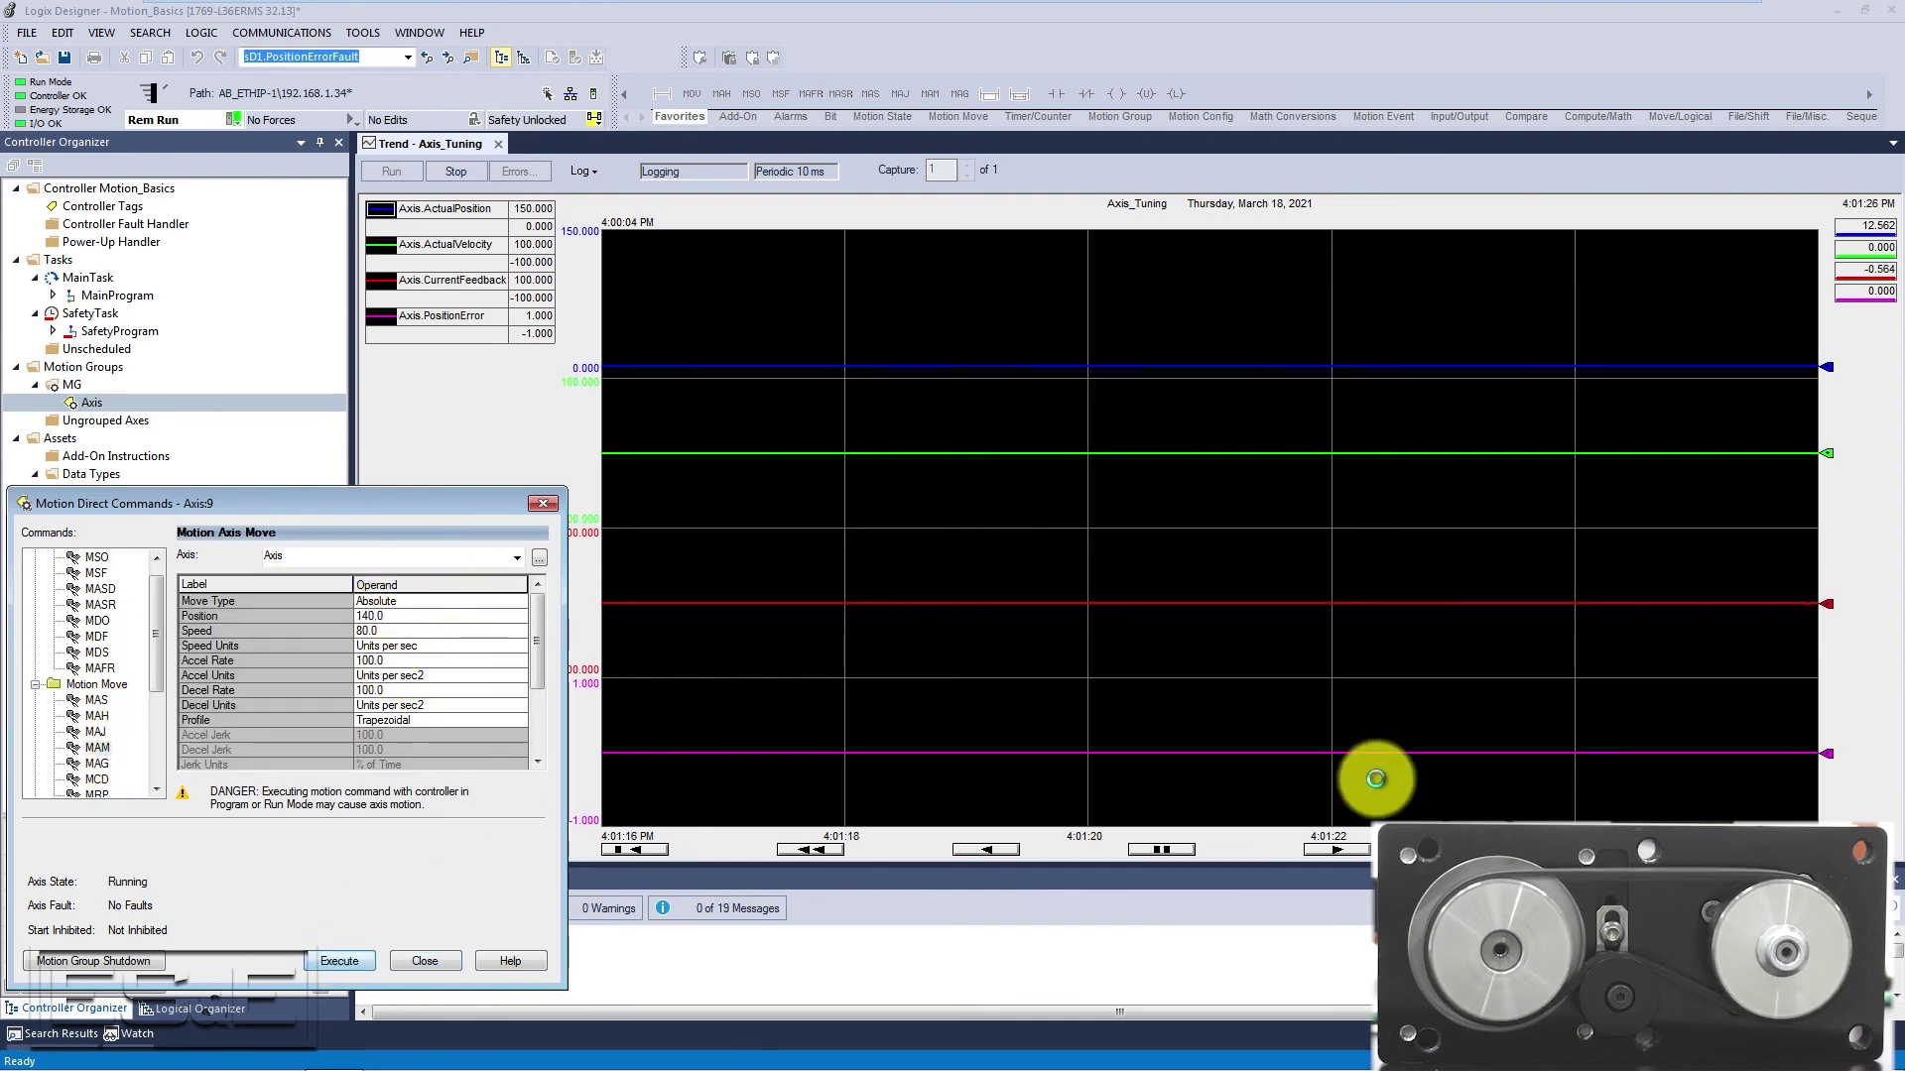